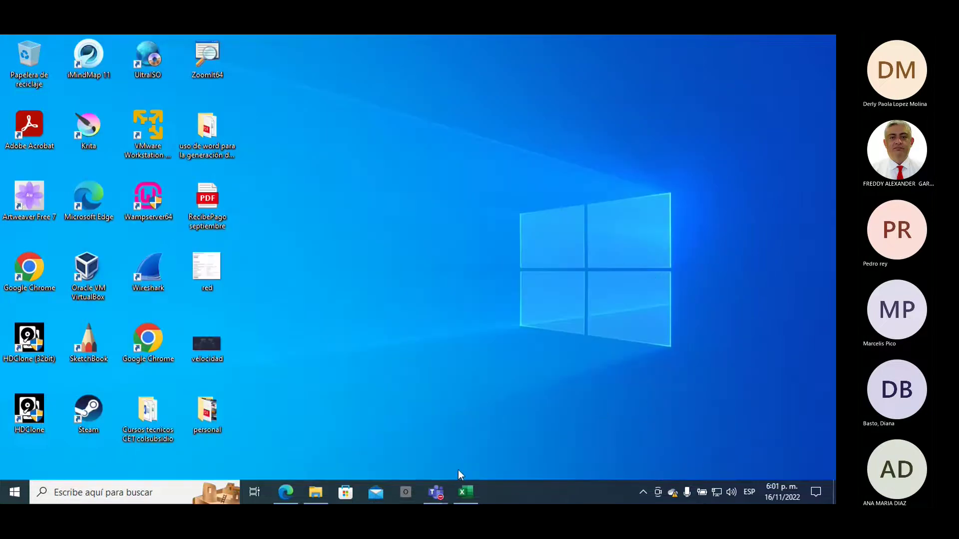
- Switch to the Microsoft Edge window
click(284, 495)
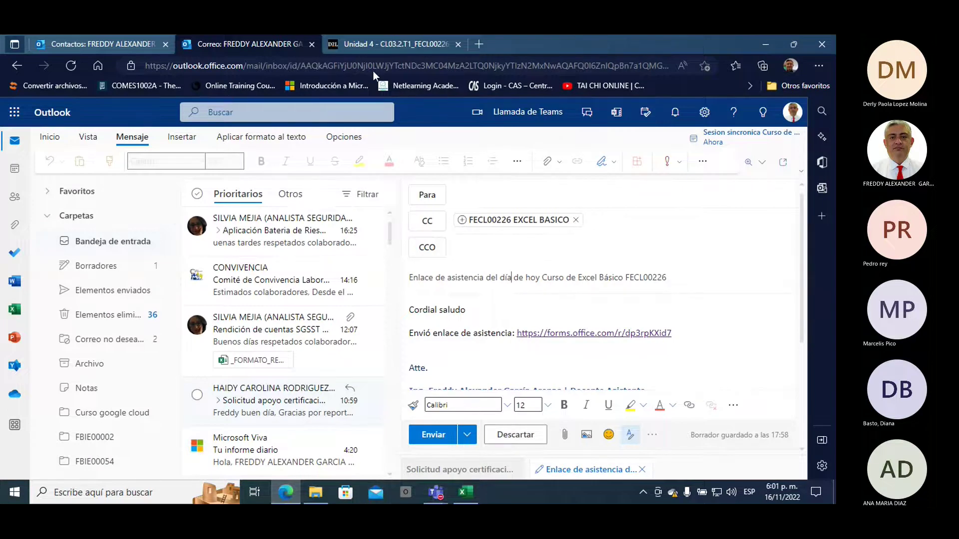
click(794, 44)
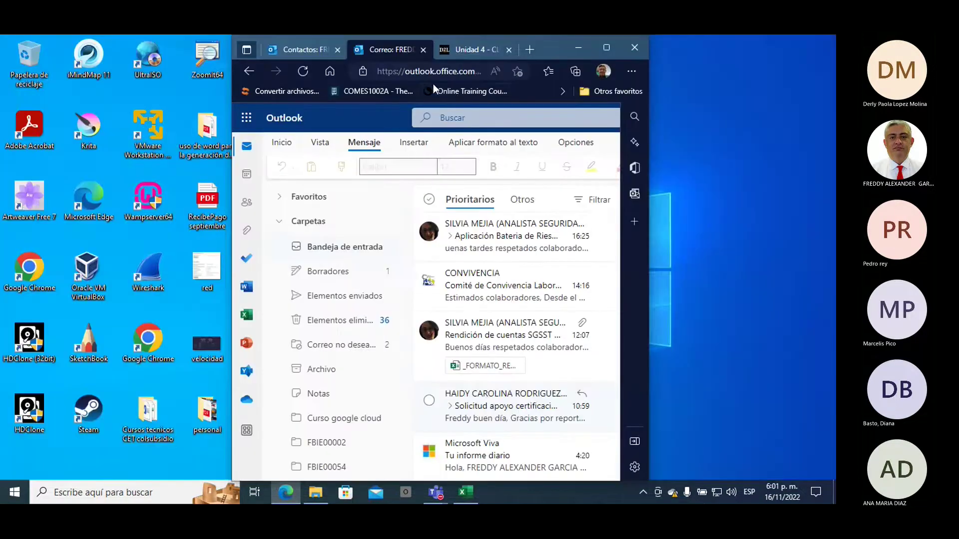
click(459, 92)
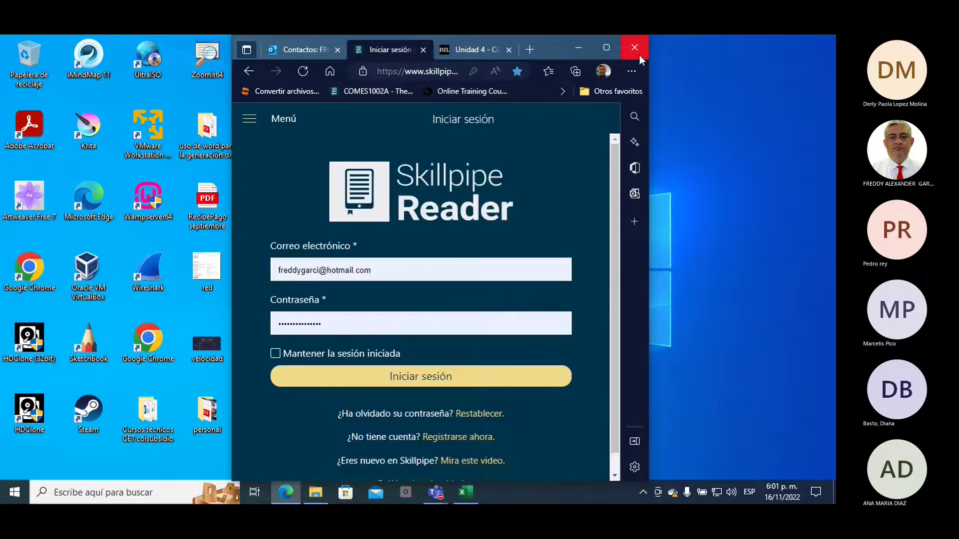
click(563, 92)
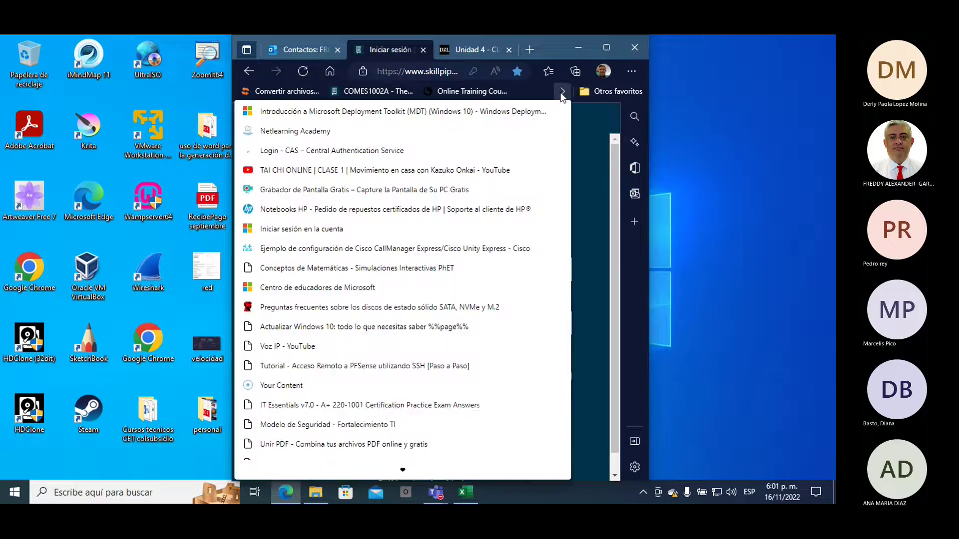
click(612, 91)
click(612, 91)
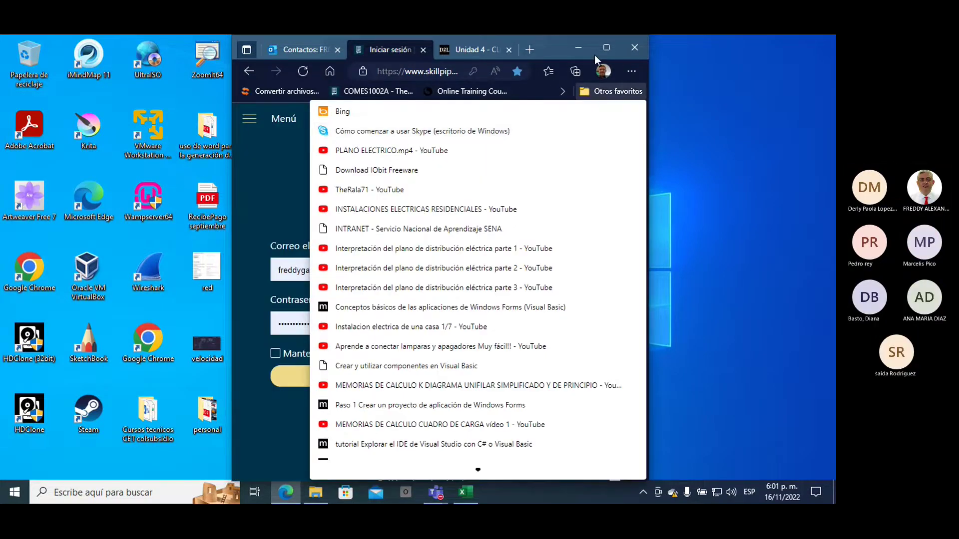
click(595, 55)
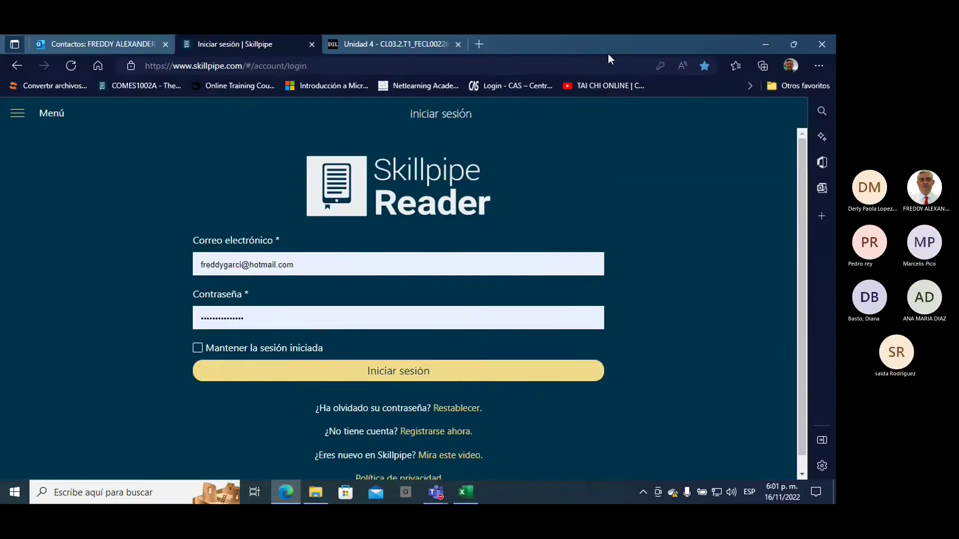
- In the Unidad 4 course page, expand Fundamentación and view the document Unidad 4_Gráficos en Excel.pdf
click(420, 43)
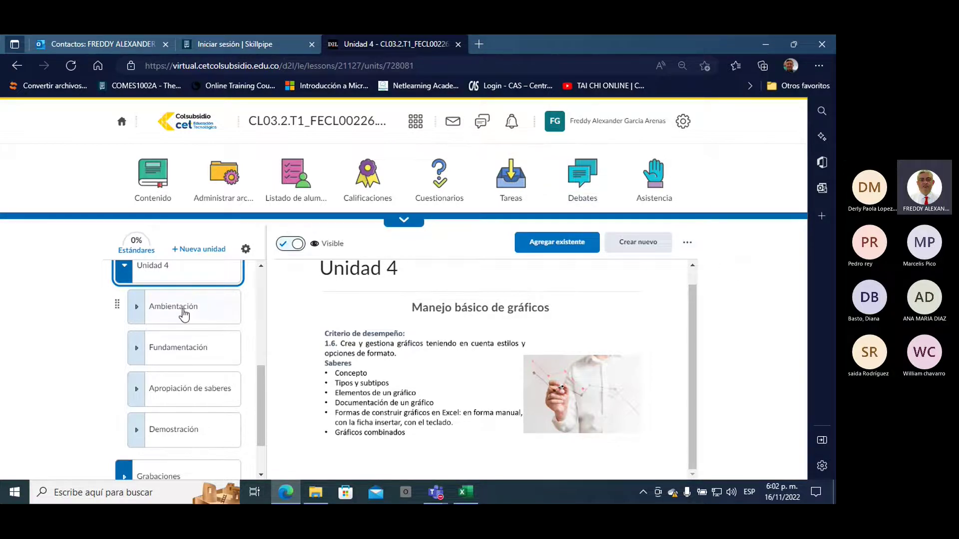
click(181, 355)
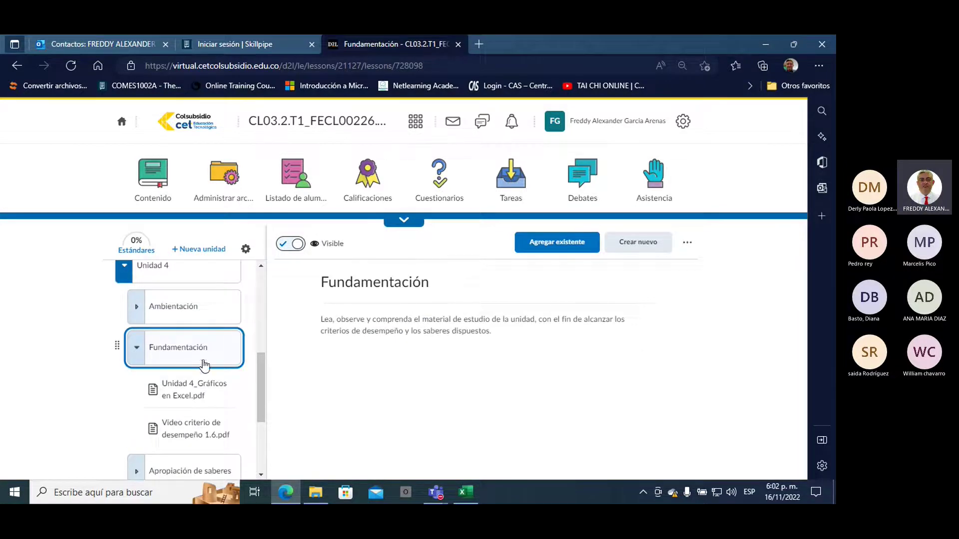
drag(261, 368, 262, 372)
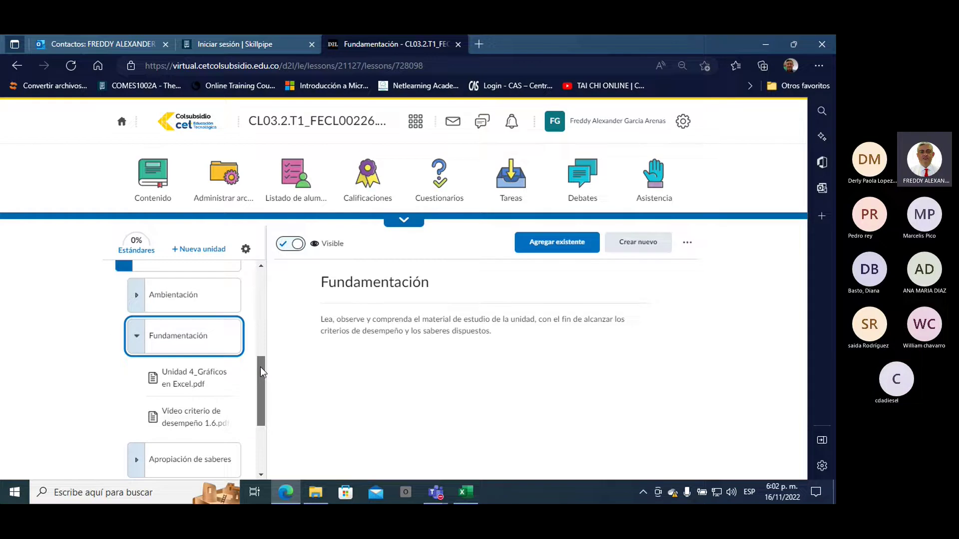
click(195, 378)
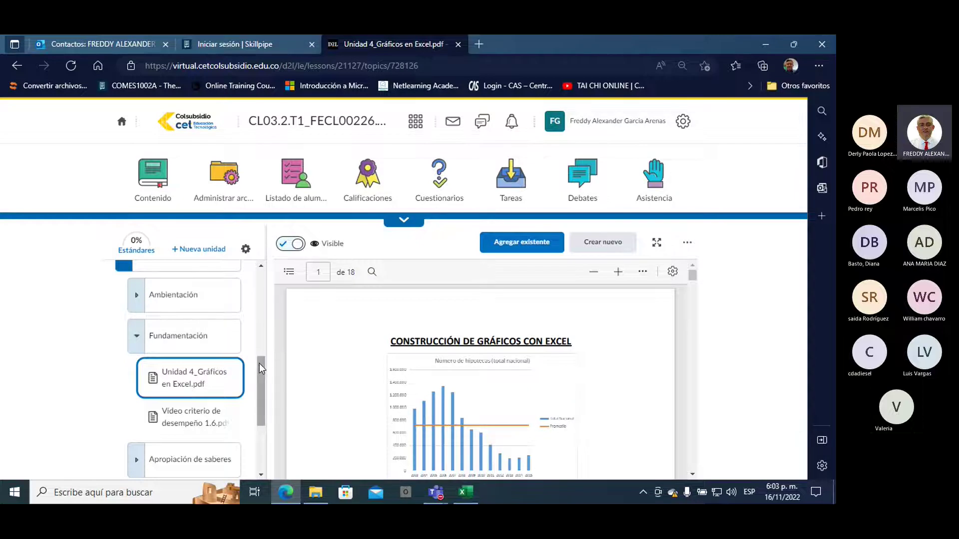
- View the Fundamentación document Video criterio de desempeño 1.6.pdf through to its table of video links
click(199, 415)
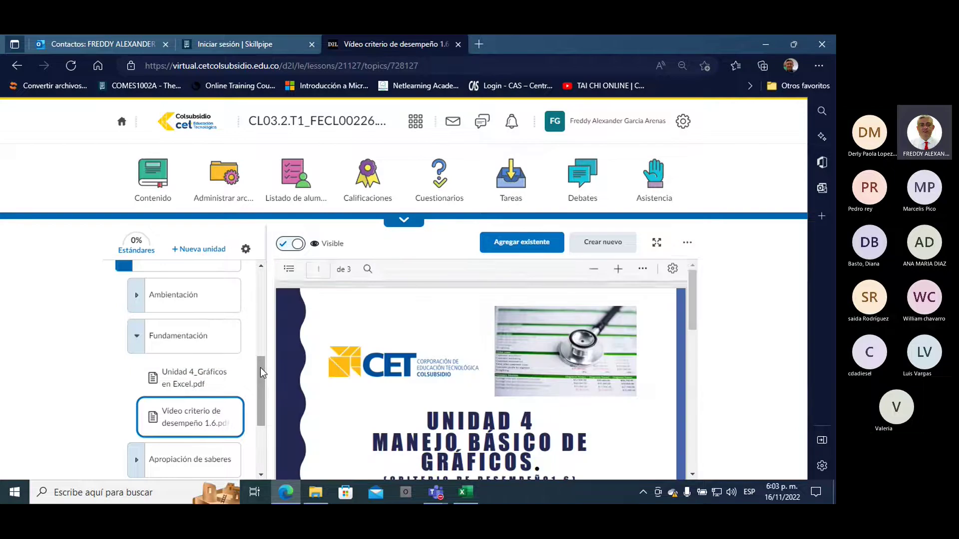
scroll(327, 367, down, 5)
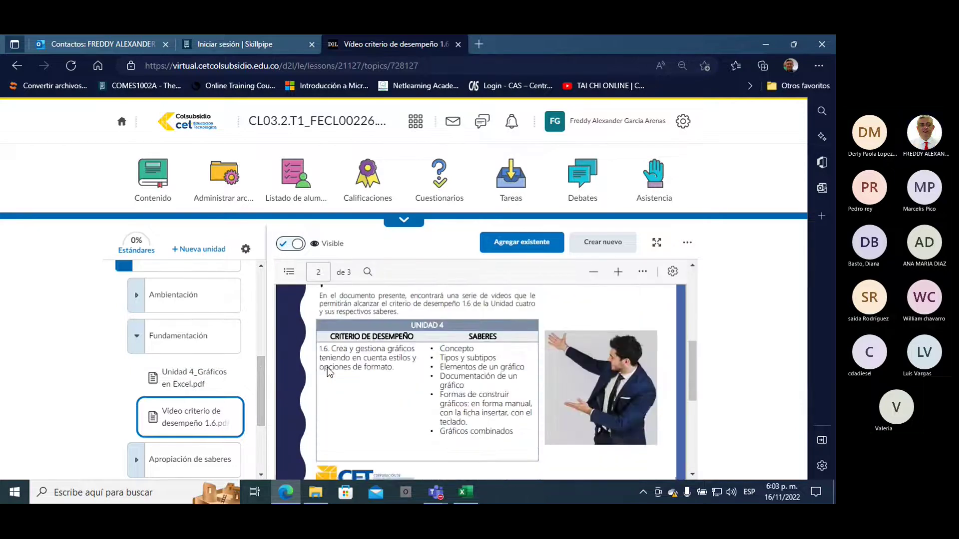
scroll(325, 366, down, 5)
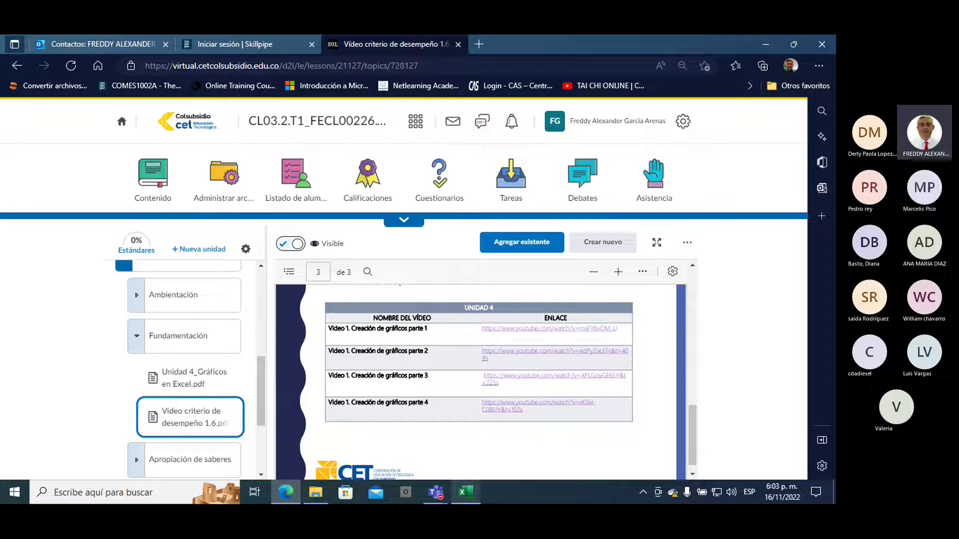
- Open Unidad 4_Taller_ Gráficos under Apropiación de saberes and download the workshop file
drag(262, 375, 261, 413)
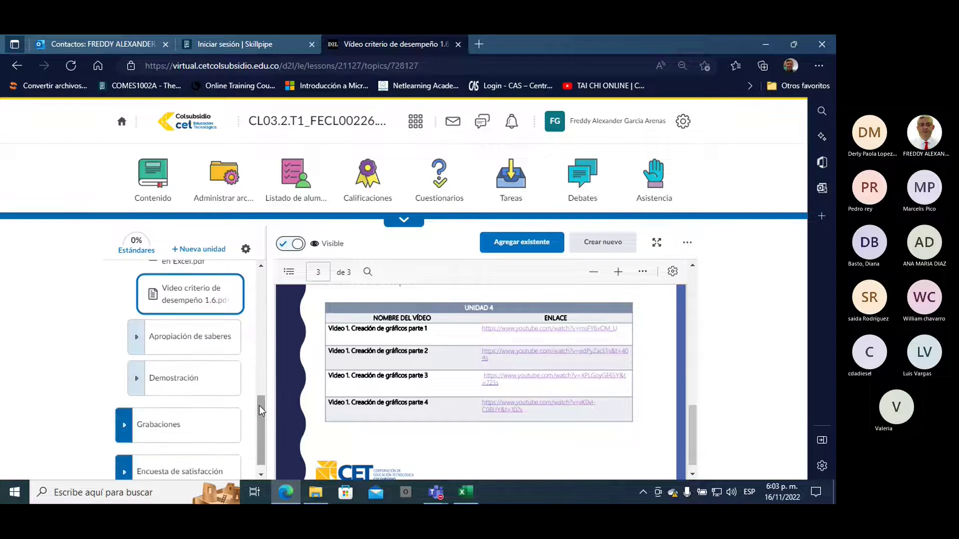
click(208, 340)
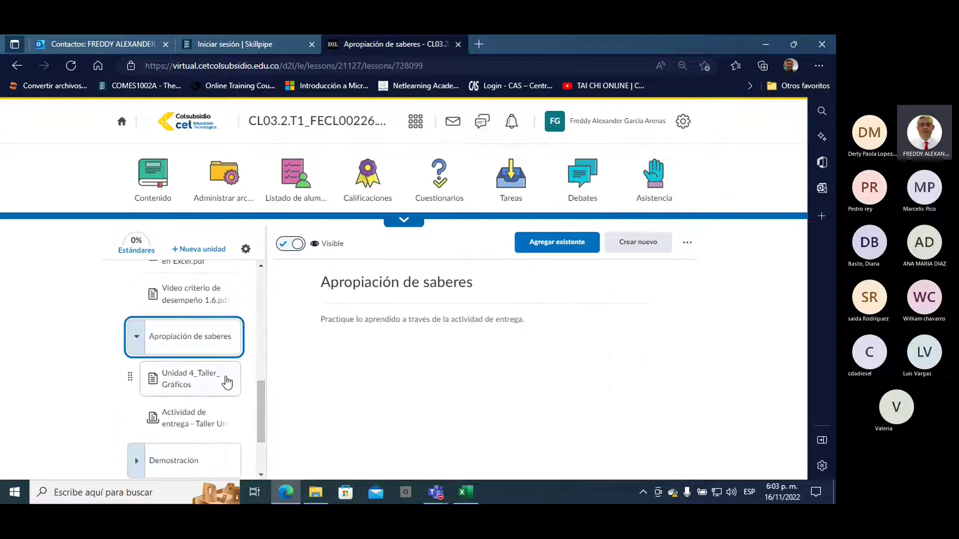
click(197, 379)
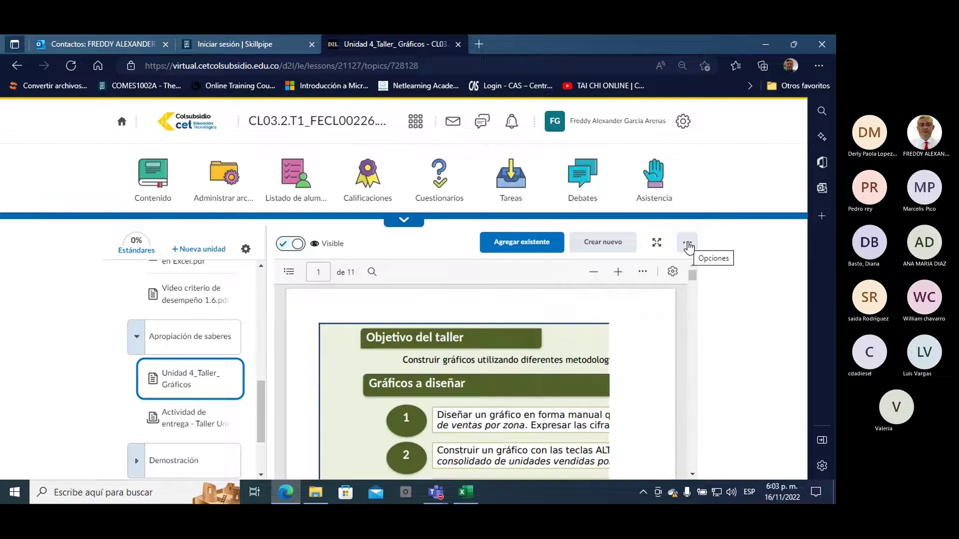
click(687, 243)
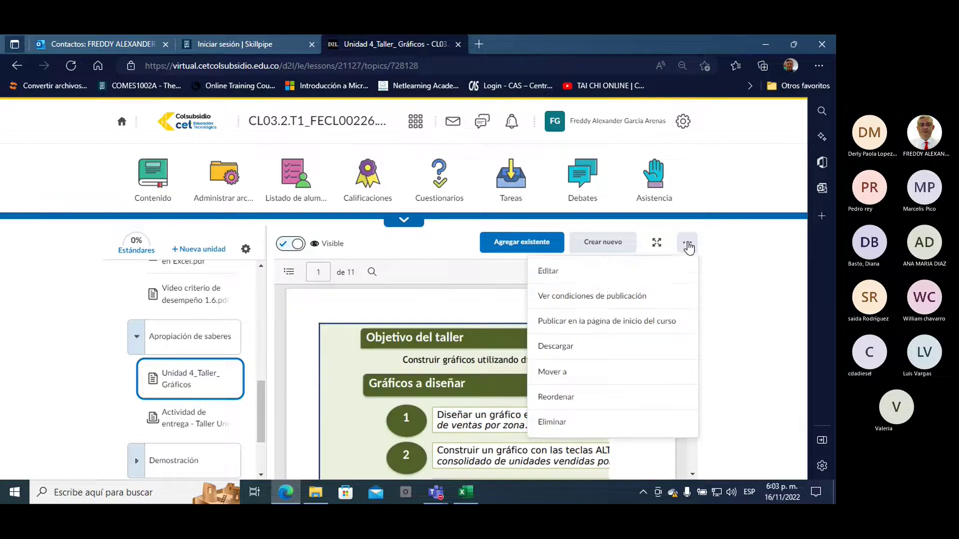
click(563, 348)
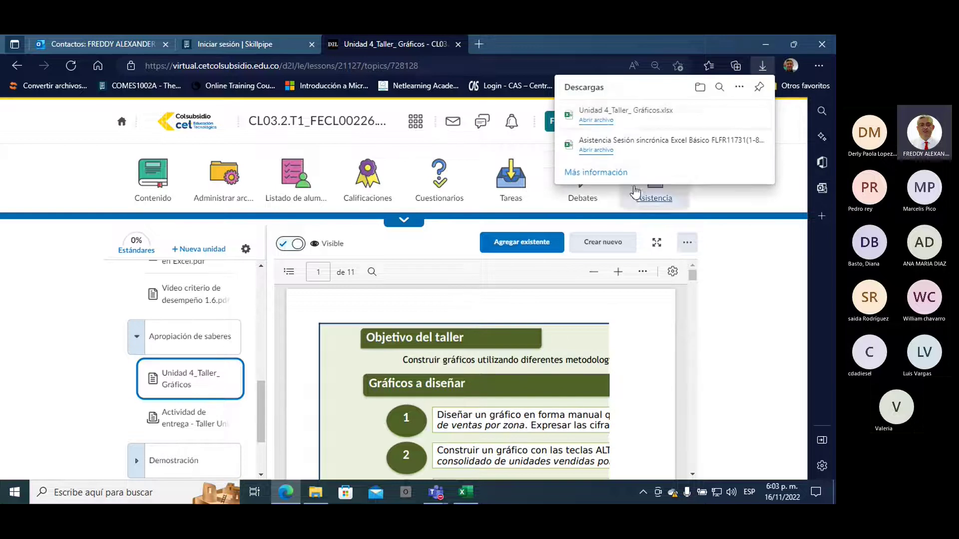
- Open the downloaded workbook Unidad 4_Taller_ Gráficos.xlsx in Excel and enable editing
click(610, 122)
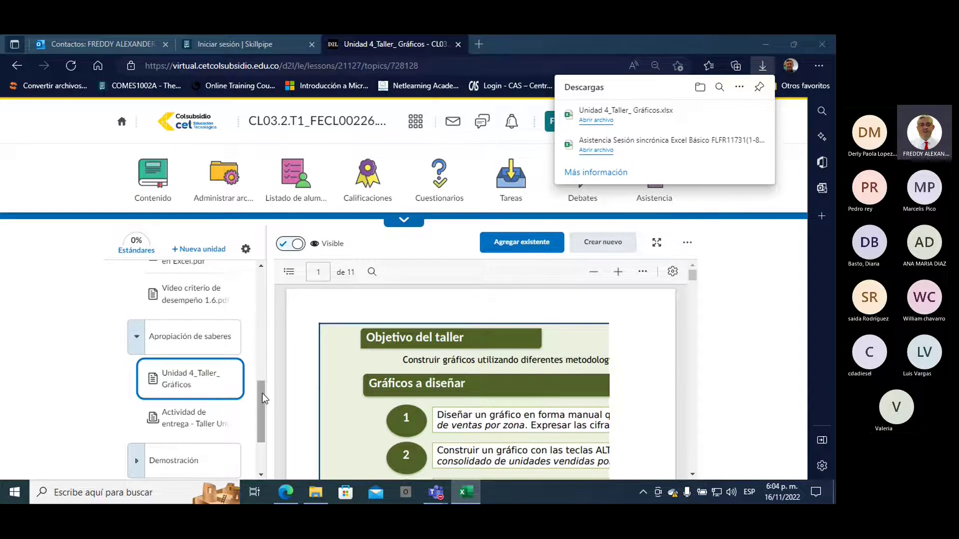
click(592, 120)
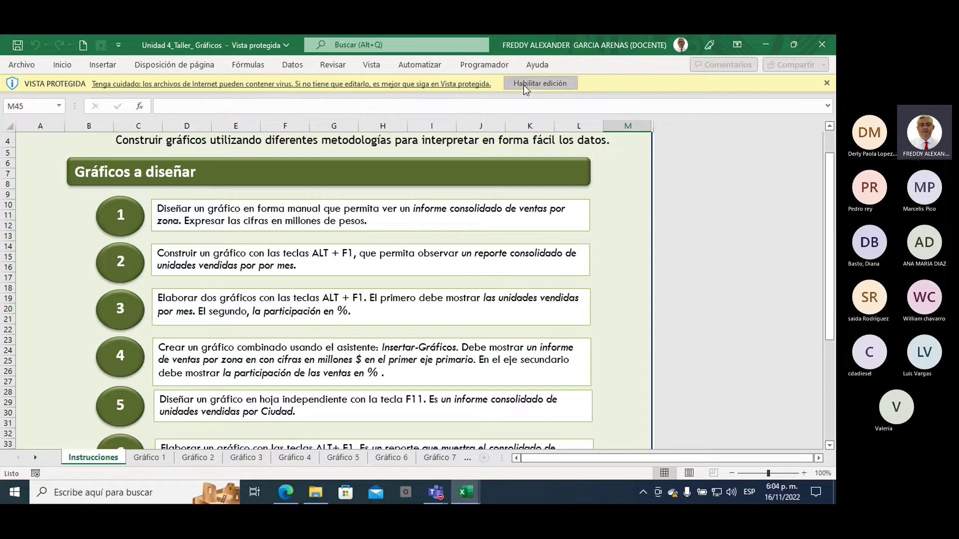
click(521, 83)
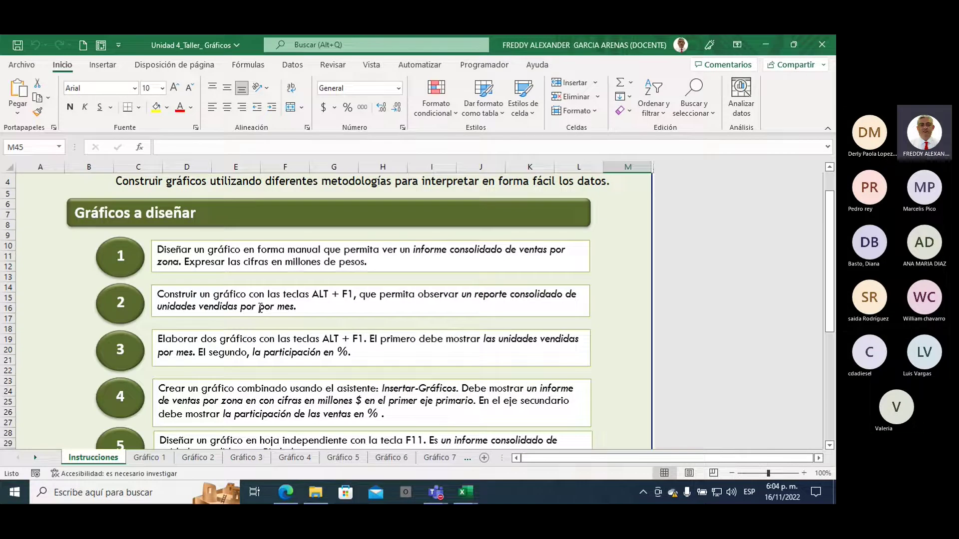
- Review the numbered list of charts to design on the Instrucciones sheet
scroll(258, 306, down, 2)
scroll(260, 308, down, 2)
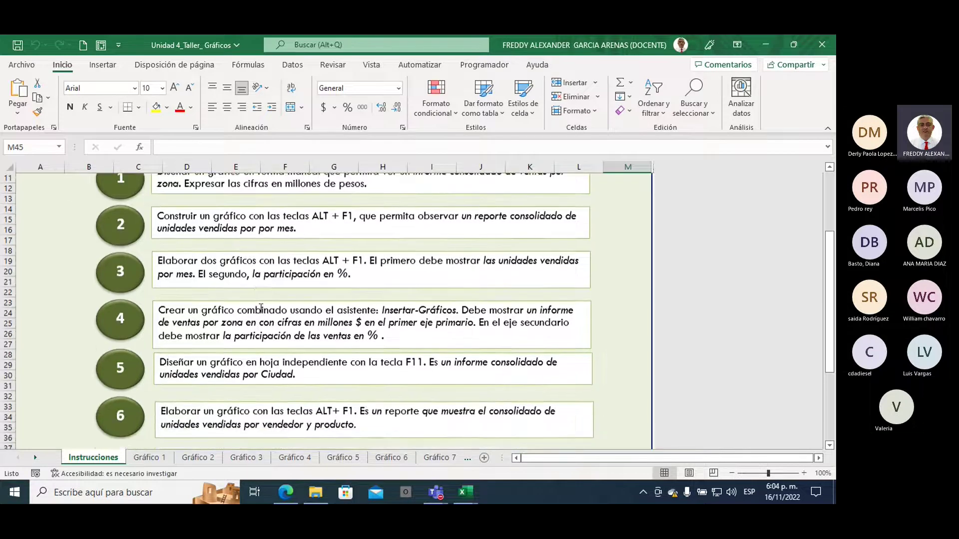
scroll(261, 310, up, 1)
scroll(261, 309, down, 2)
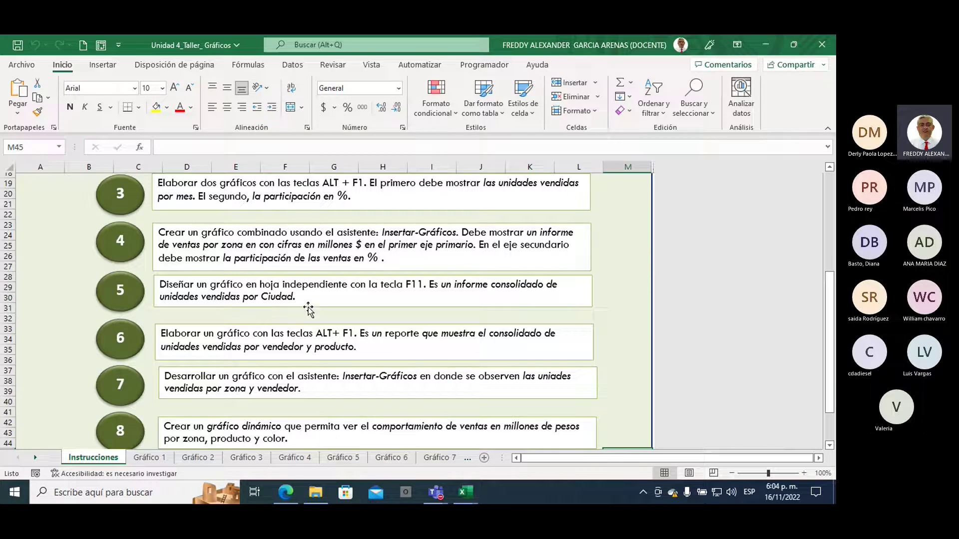
scroll(308, 311, up, 2)
scroll(309, 309, up, 2)
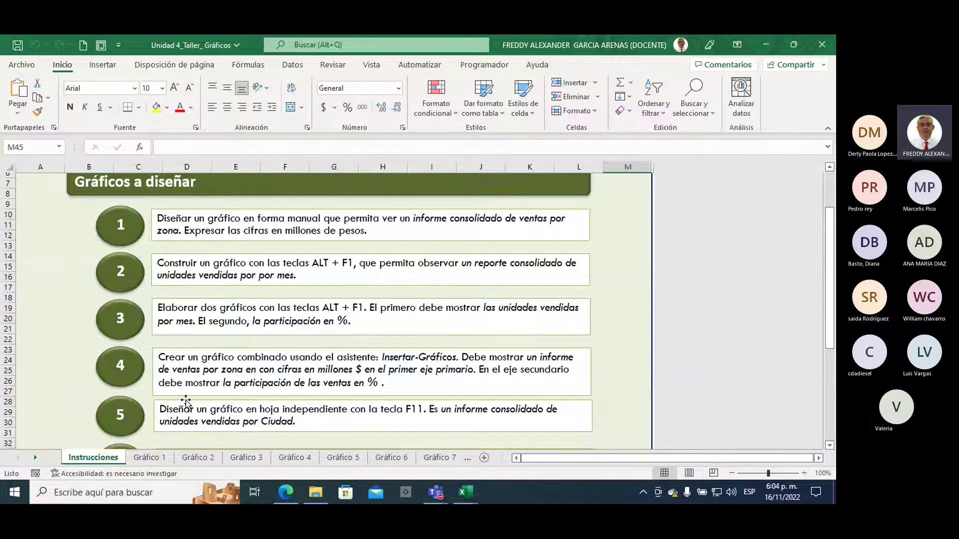
- Go to the Gráfico 1 sheet and select the empty cell H3, away from the data
click(148, 461)
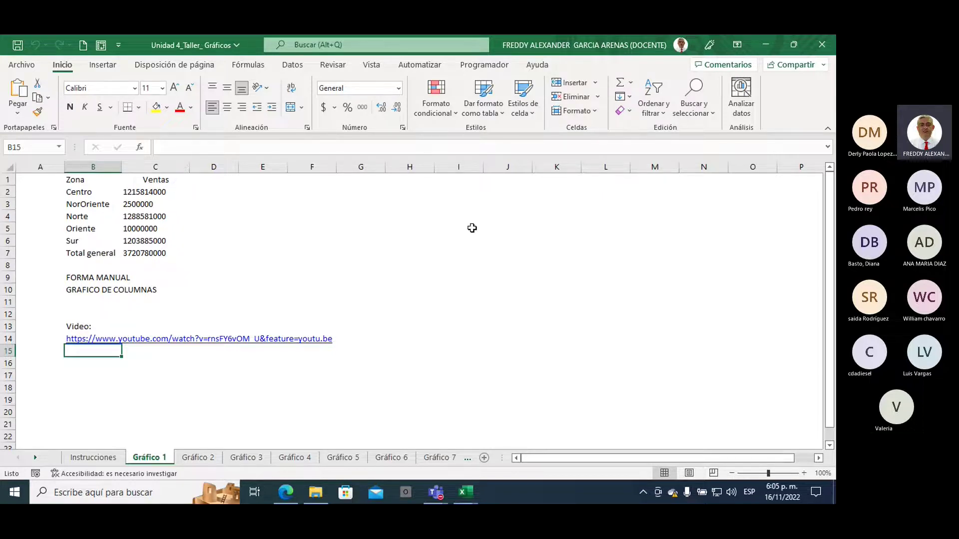
click(408, 203)
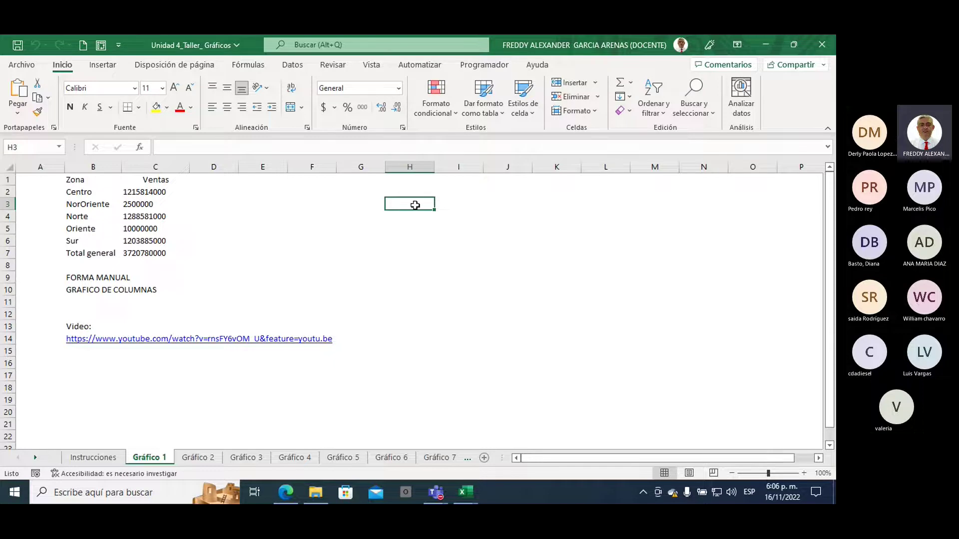
- Show the chart insertion commands, outline the Gráficos group in red on the screen, and clear the annotation
click(102, 65)
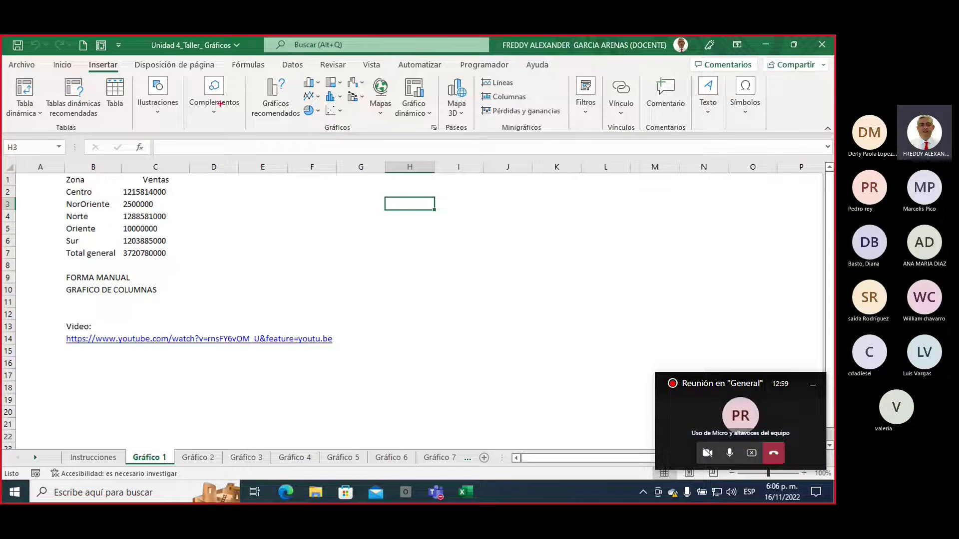
mouse_move(243, 79)
mouse_down()
mouse_move(241, 129)
mouse_move(434, 142)
mouse_move(442, 73)
mouse_up()
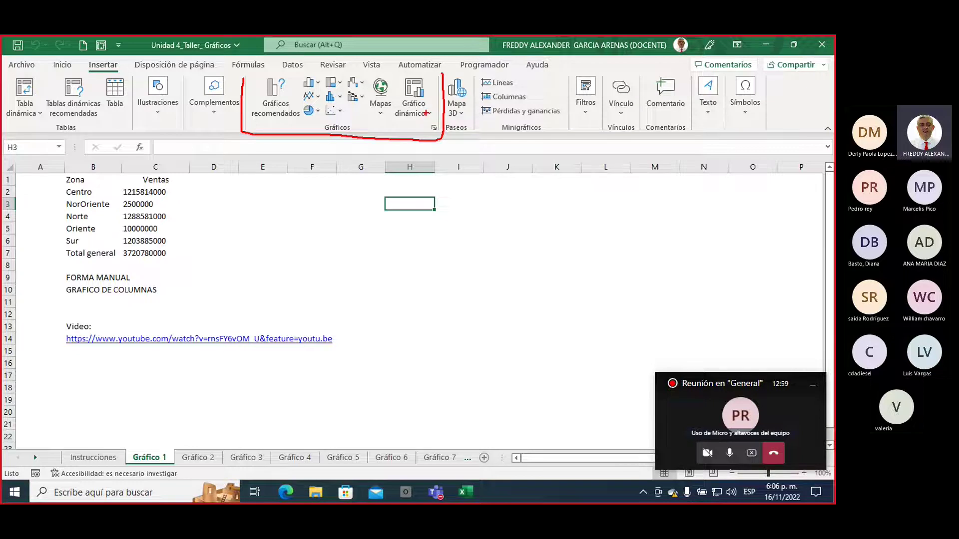
key(Escape)
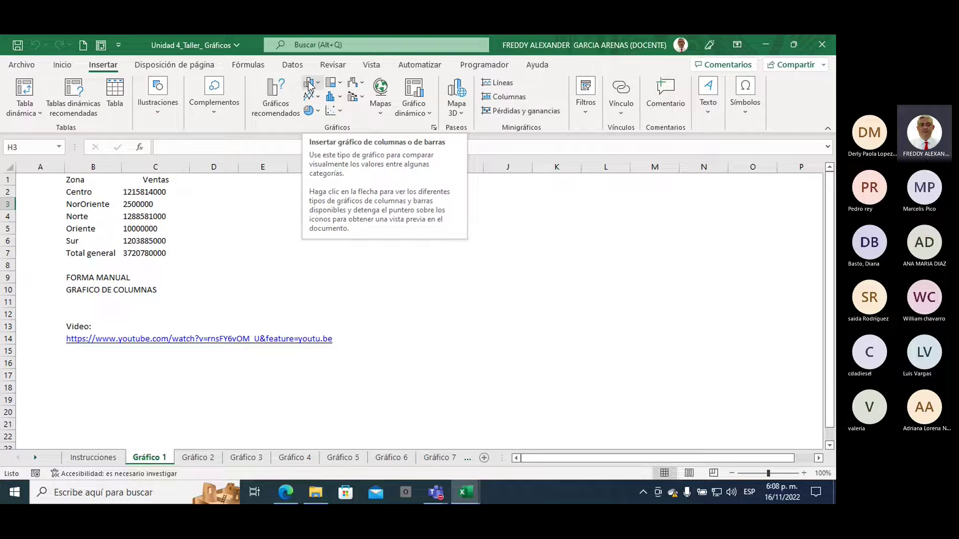
- Insert an empty 2-D clustered column chart and place it over about cells H2 to M16
click(310, 86)
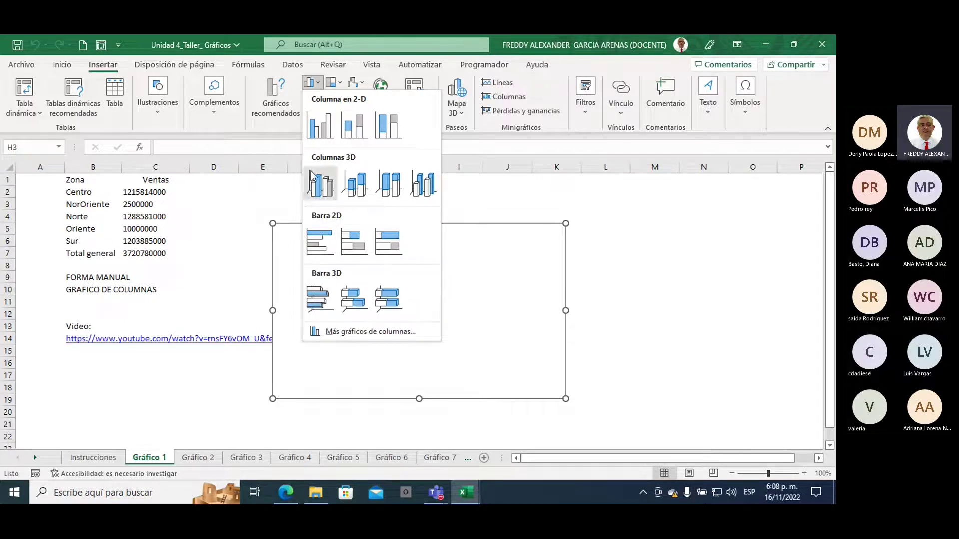
click(318, 134)
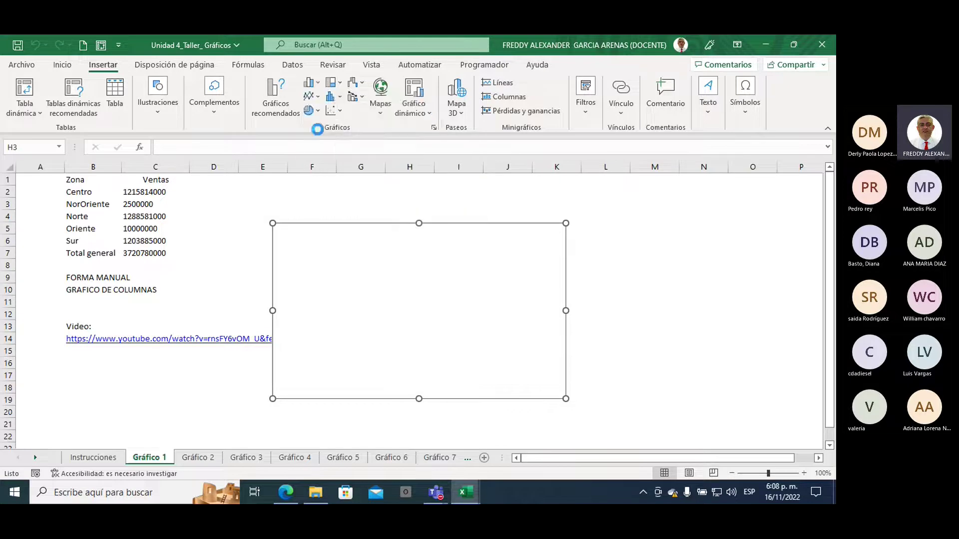
drag(364, 235, 474, 193)
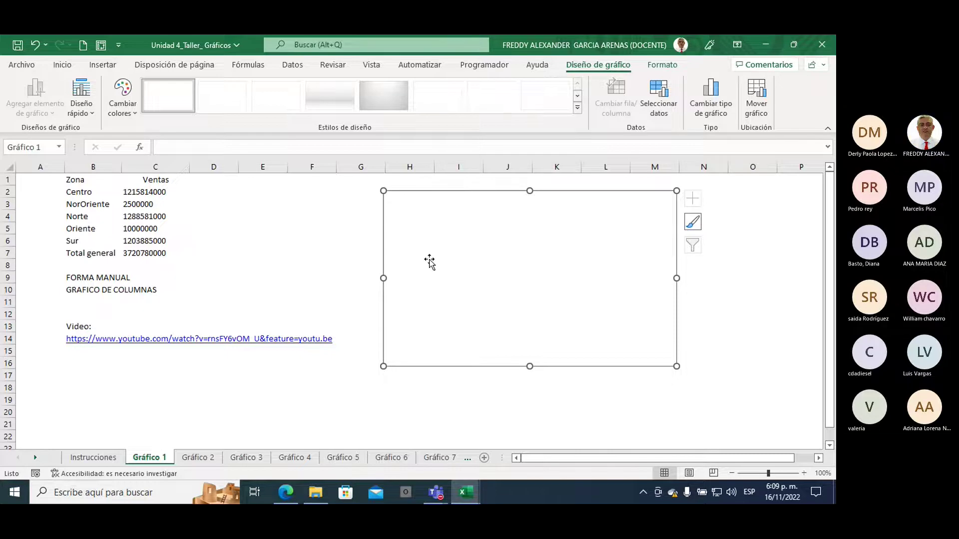
- Circle the Diseño de gráfico and Formato headings in red on the screen, and clear the annotations
mouse_move(568, 85)
mouse_down()
mouse_move(630, 80)
mouse_move(604, 55)
mouse_move(568, 90)
mouse_move(583, 80)
mouse_up()
mouse_move(674, 75)
mouse_down()
mouse_move(694, 64)
mouse_move(682, 54)
mouse_move(635, 70)
mouse_move(694, 76)
mouse_up()
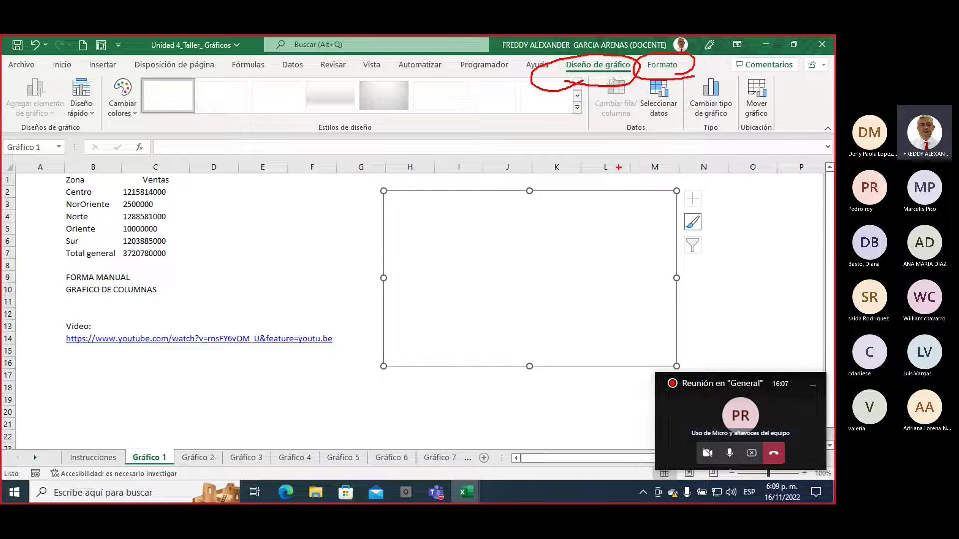
key(Escape)
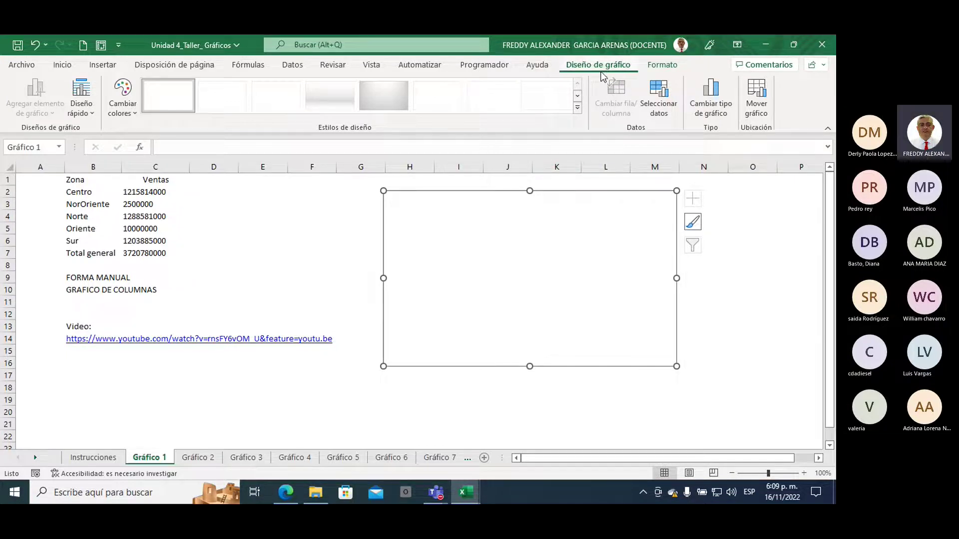
- Set the empty chart's data range to cells B1:C6 of the Gráfico 1 sheet
click(661, 112)
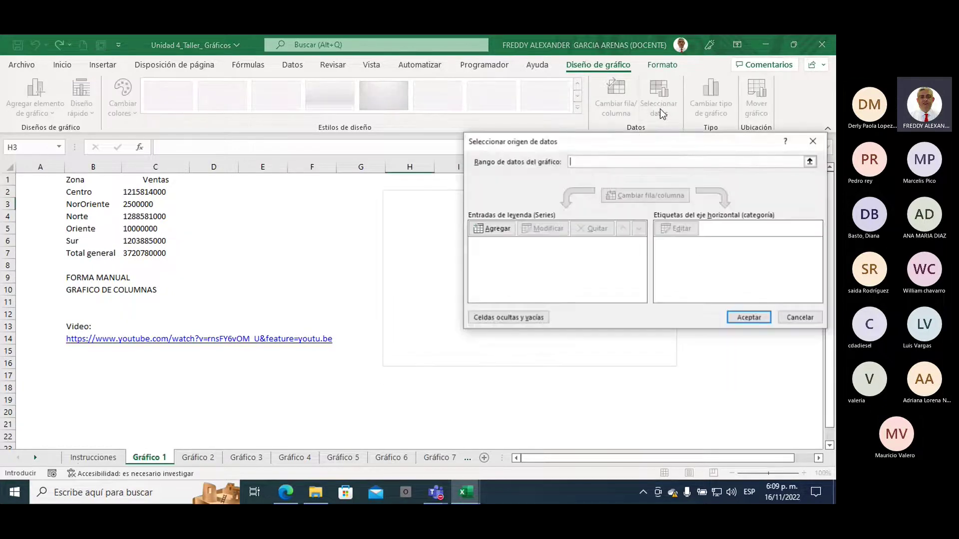
drag(558, 145, 362, 180)
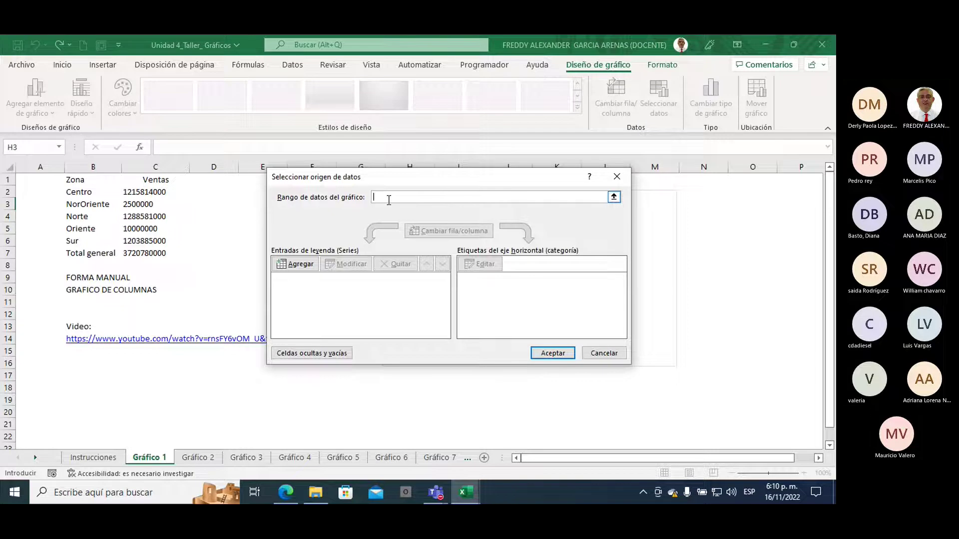
click(614, 198)
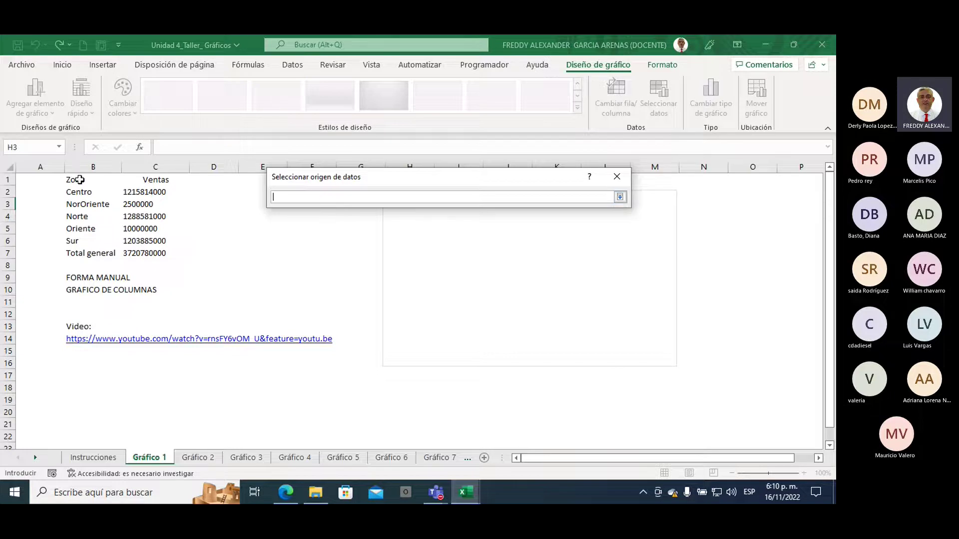
drag(78, 180, 141, 241)
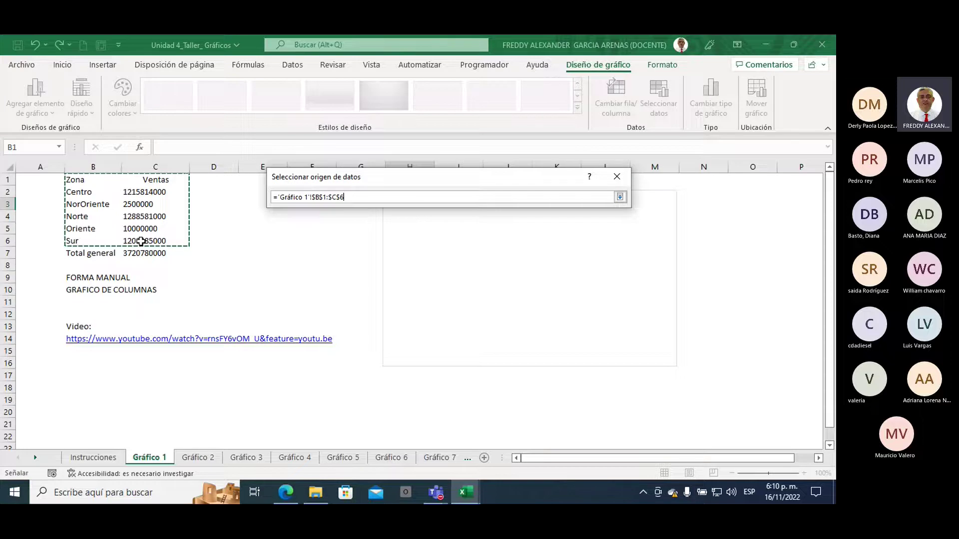
key(Return)
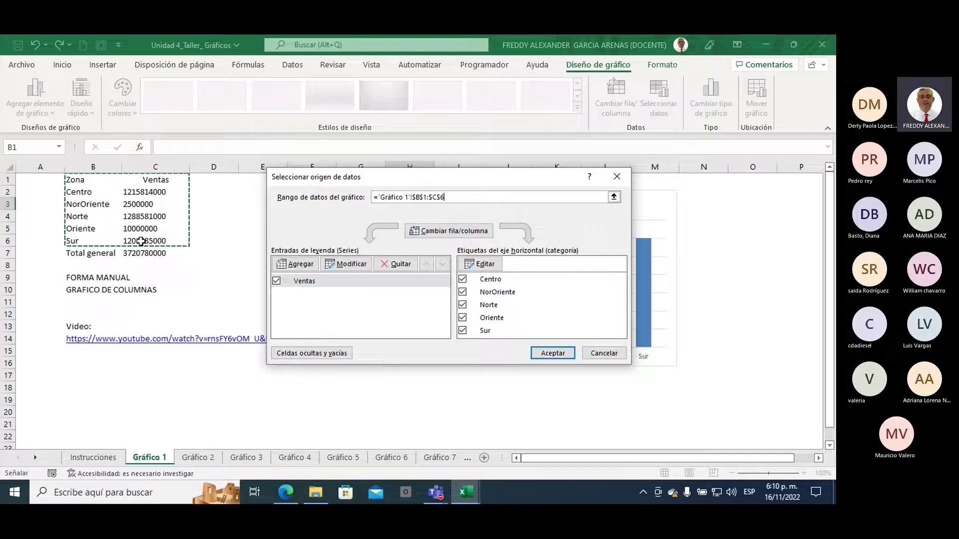
- Highlight the chart's data range reference, and move the data source dialog around to show the chart and then the data
drag(451, 197, 374, 200)
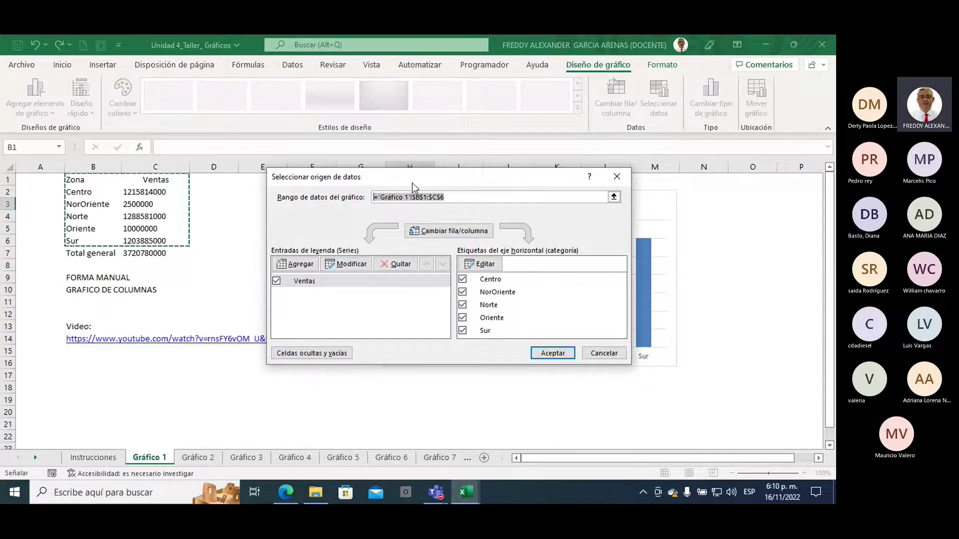
drag(412, 184, 163, 191)
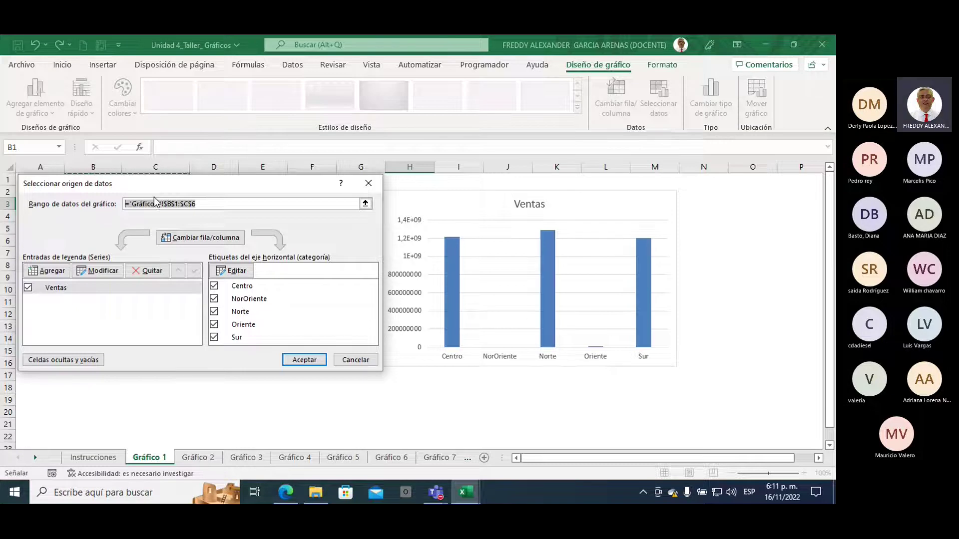
drag(245, 189, 588, 137)
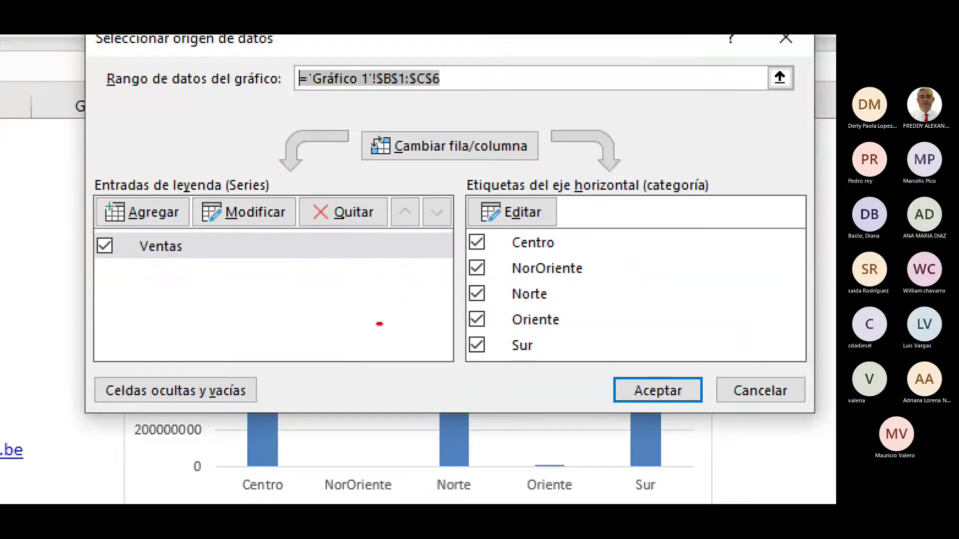
- Mark Cambiar fila/columna and the zone labels in red, draw arrows for swapping series and categories, and leave the zoomed annotation view
mouse_move(380, 324)
mouse_down()
mouse_move(465, 268)
mouse_move(451, 297)
mouse_up()
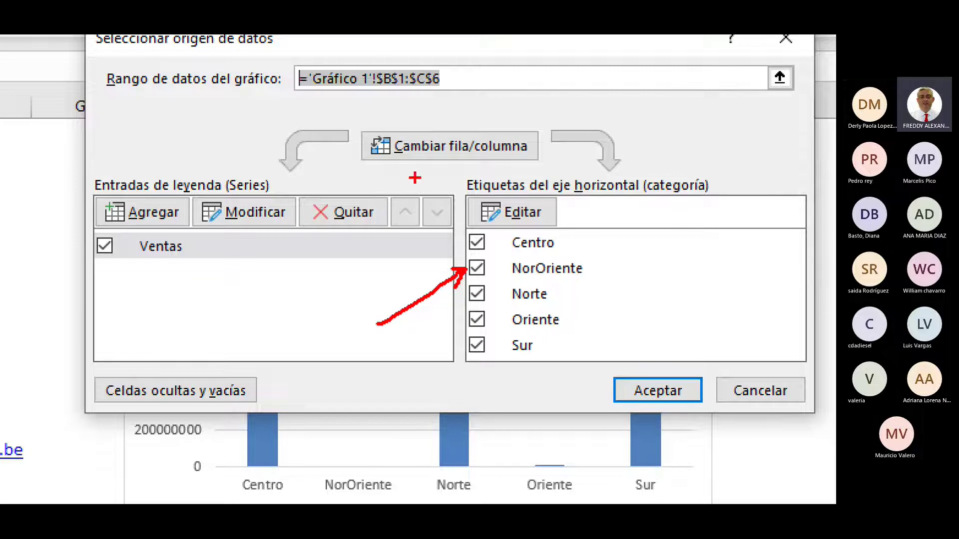
mouse_move(315, 196)
mouse_down()
mouse_move(394, 161)
mouse_move(544, 168)
mouse_move(430, 120)
mouse_move(339, 141)
mouse_move(397, 164)
mouse_up()
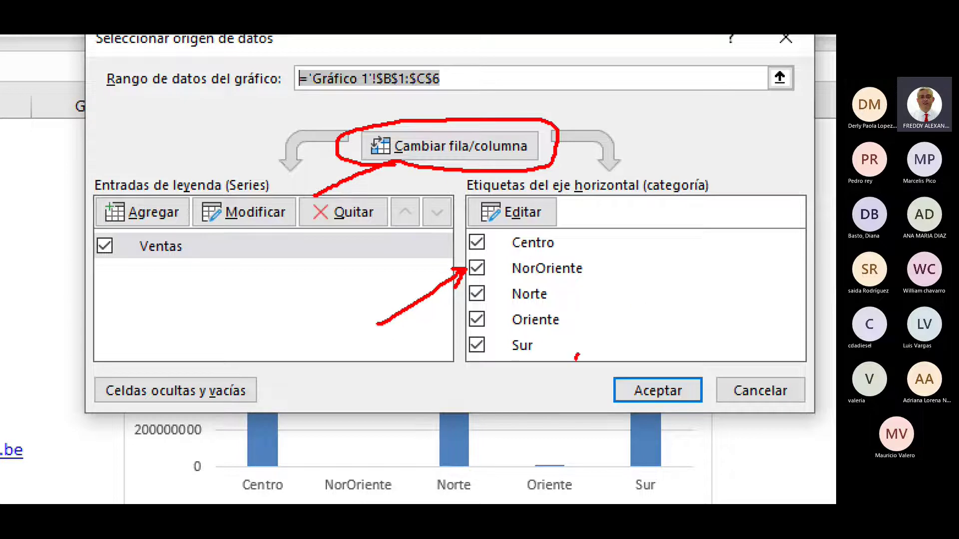
mouse_move(576, 359)
mouse_down()
mouse_move(595, 242)
mouse_move(477, 234)
mouse_move(456, 272)
mouse_move(462, 355)
mouse_move(502, 363)
mouse_move(589, 342)
mouse_up()
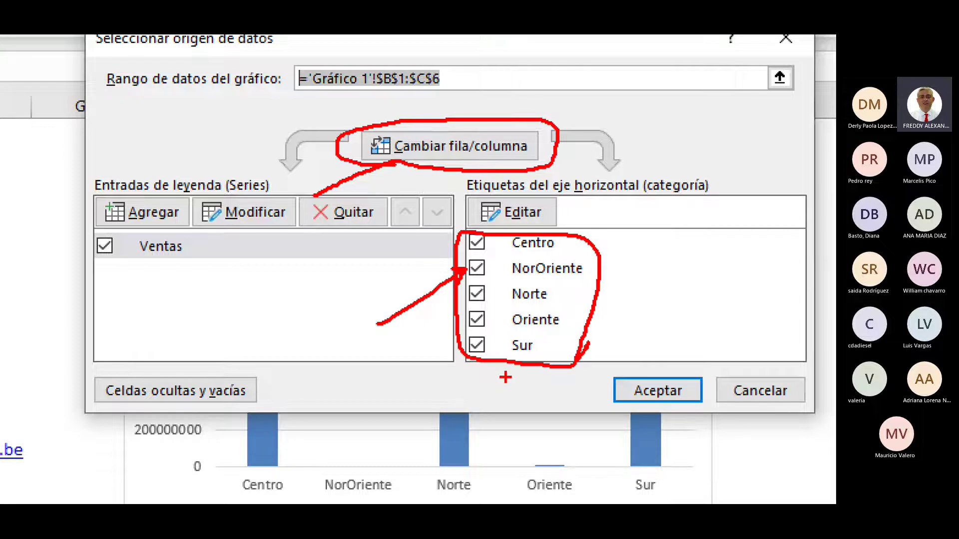
mouse_move(507, 377)
mouse_down()
mouse_move(283, 385)
mouse_move(223, 338)
mouse_move(220, 320)
mouse_move(251, 332)
mouse_up()
mouse_move(200, 245)
mouse_down()
mouse_move(304, 214)
mouse_move(652, 253)
mouse_move(667, 266)
mouse_move(637, 266)
mouse_up()
mouse_move(617, 263)
mouse_down()
mouse_move(617, 276)
mouse_move(624, 270)
mouse_up()
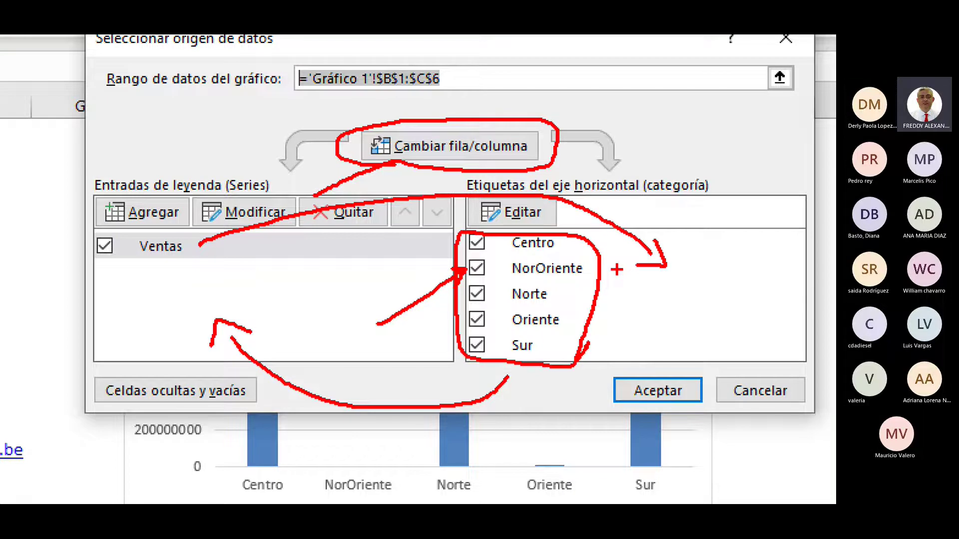
key(Escape)
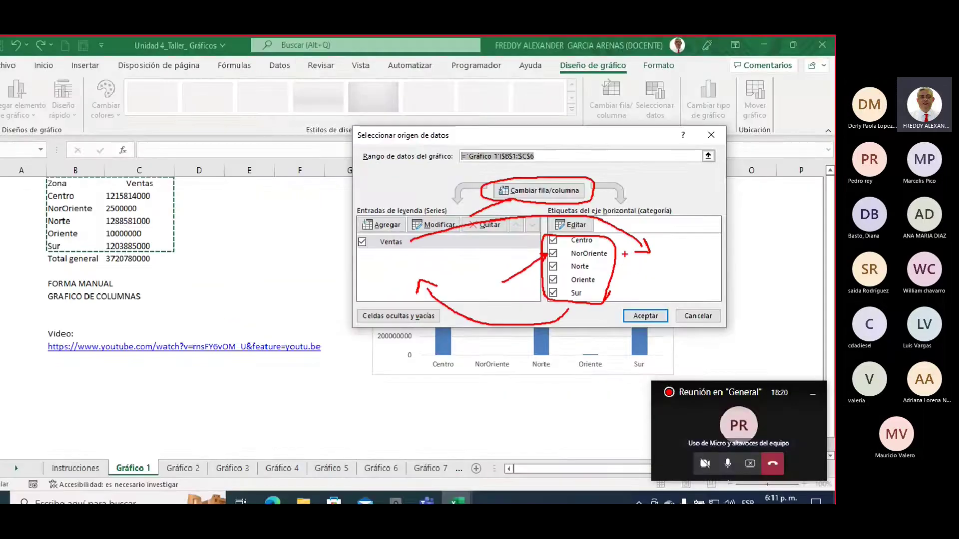
- Accept the data source settings and delete the manually built column chart
click(648, 309)
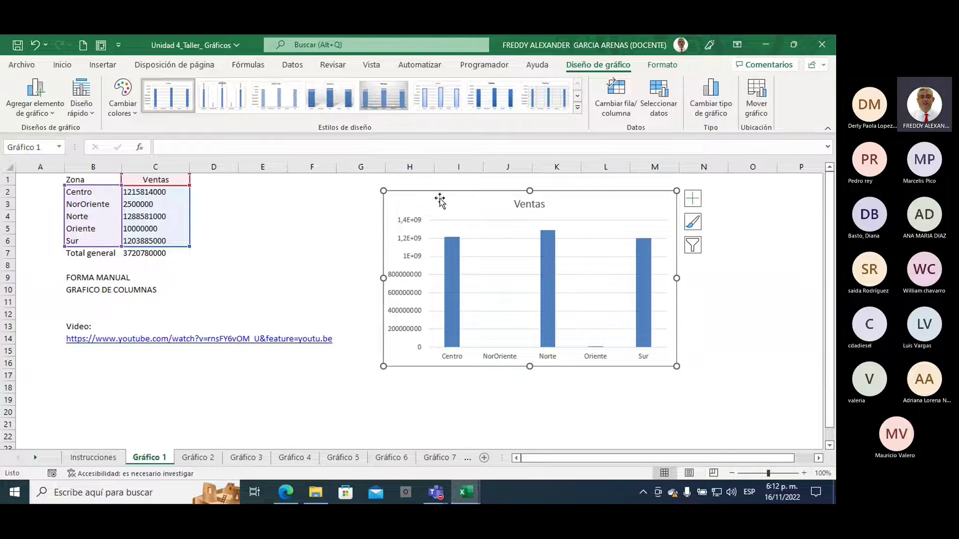
key(Delete)
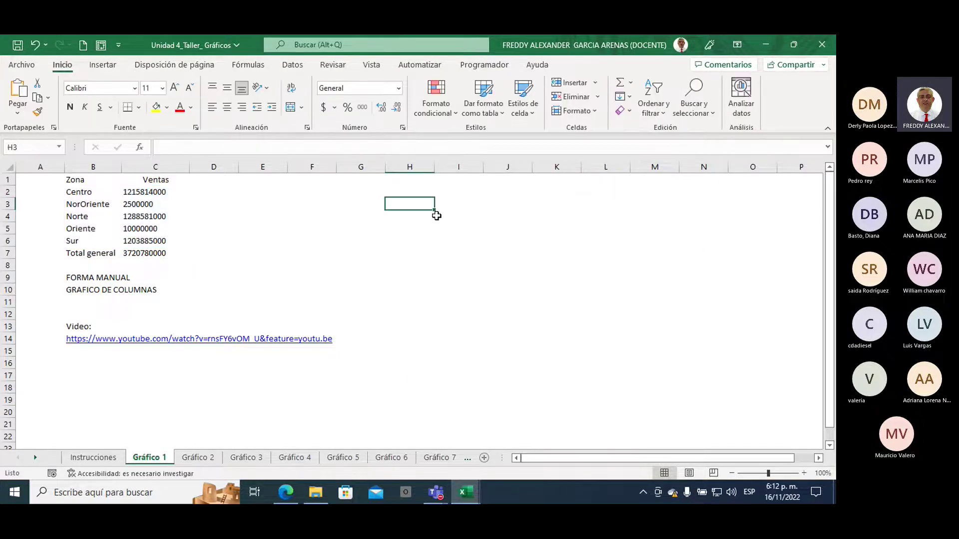
click(368, 242)
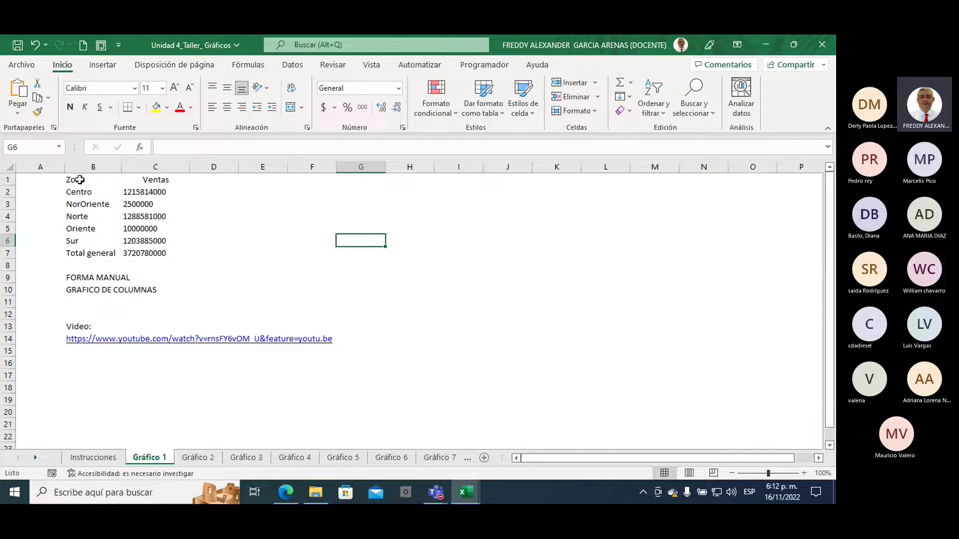
- Insert a 2-D clustered column chart from B1:C6 and place it over about cells G1 to M15
drag(79, 180, 137, 241)
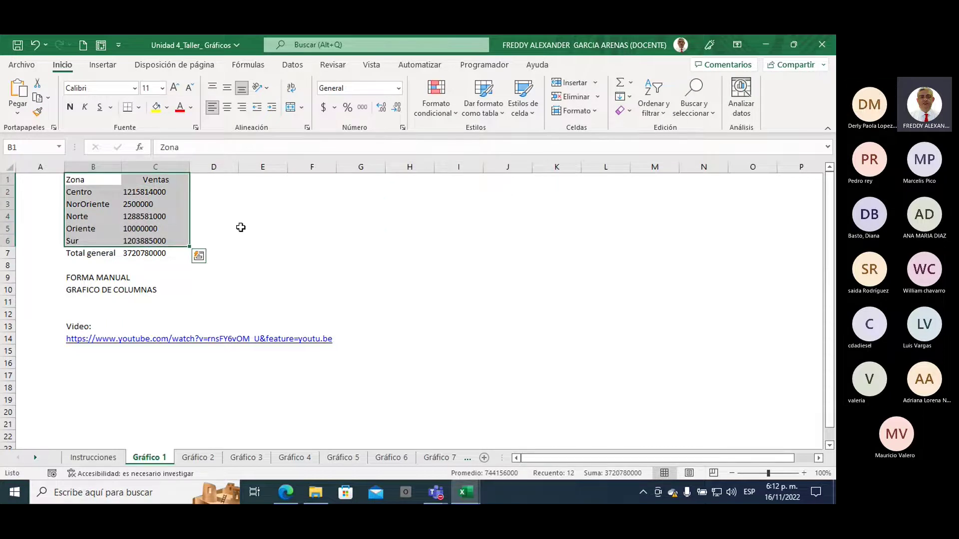
click(103, 64)
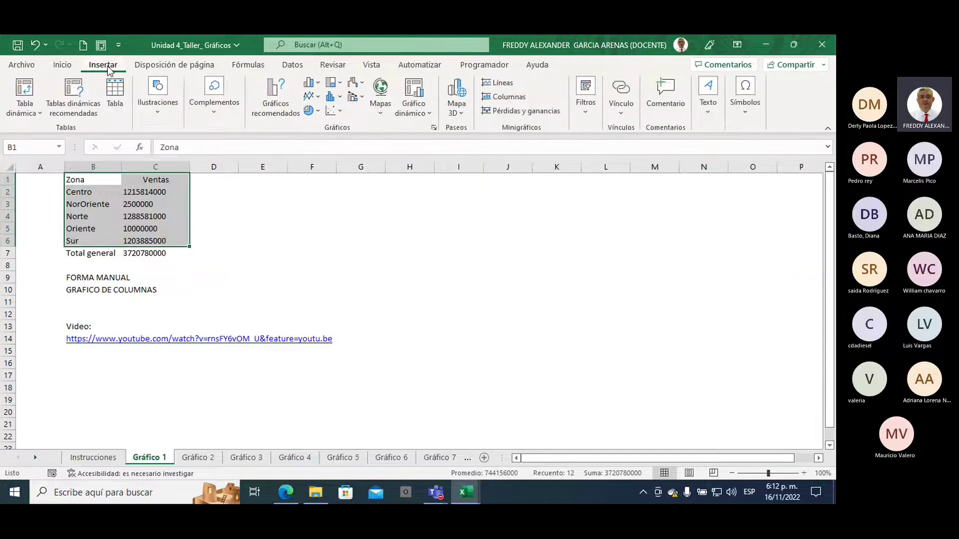
click(310, 82)
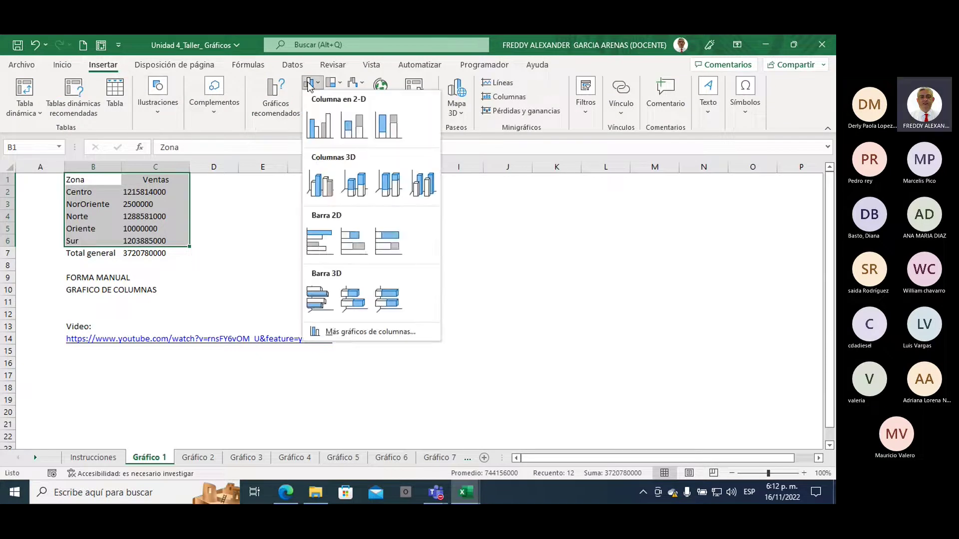
click(315, 122)
drag(449, 234, 523, 185)
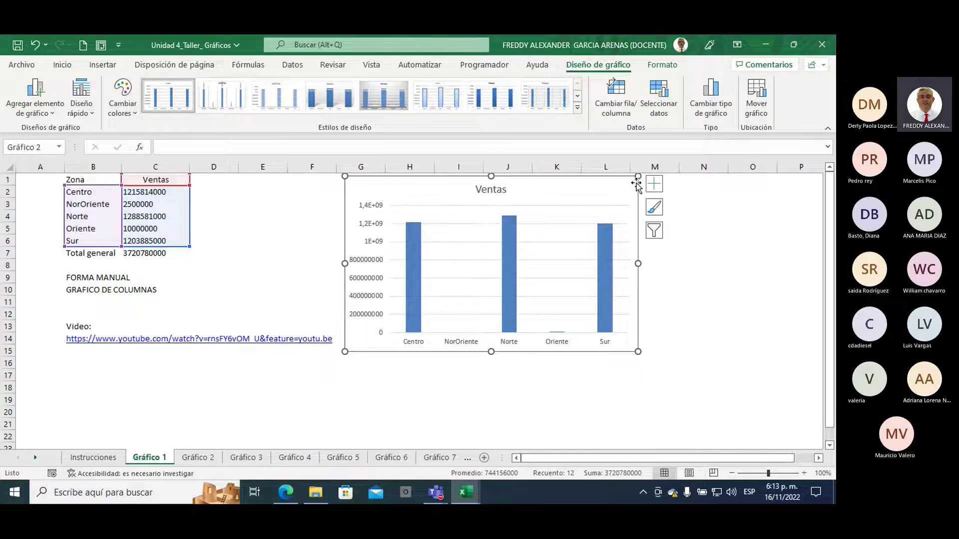
- Delete the Ventas column chart made from the preselected data, and select the empty cell D7
key(Delete)
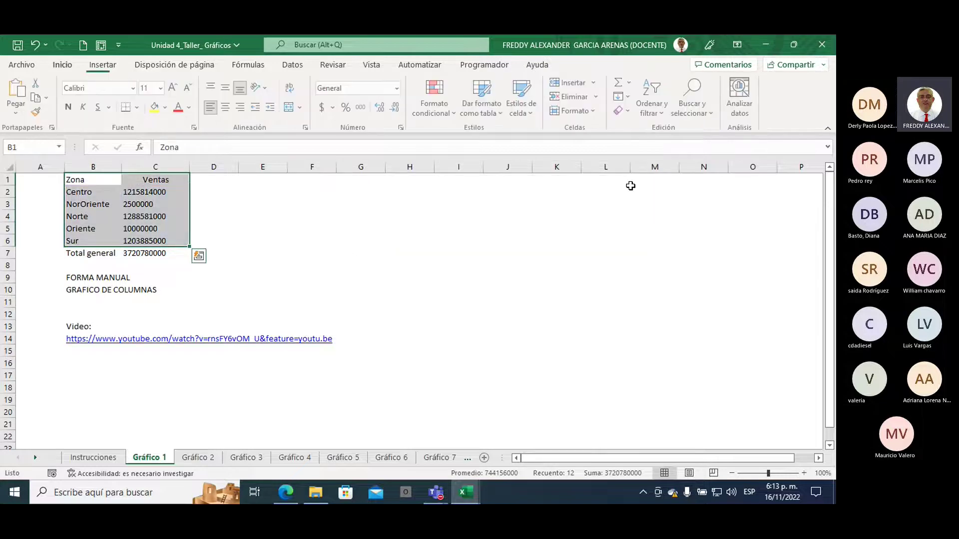
click(220, 253)
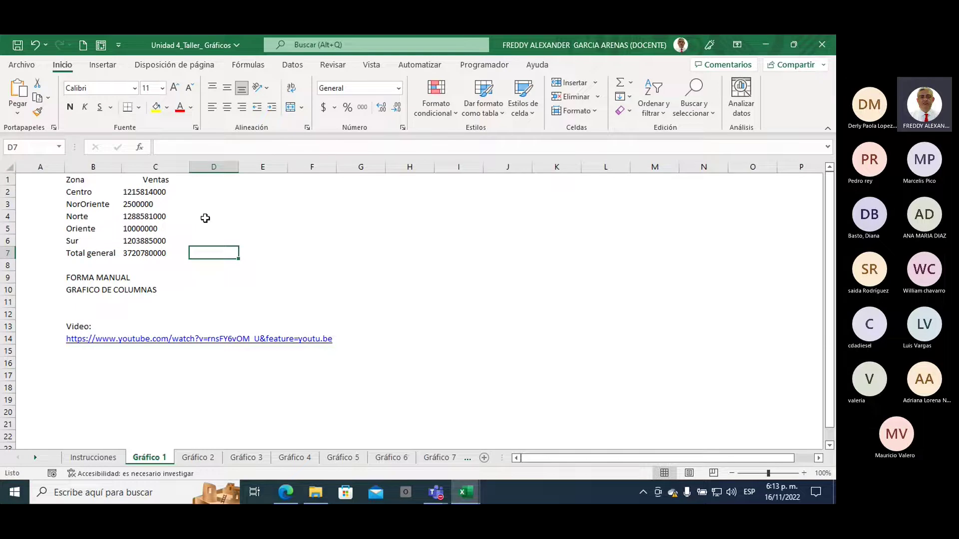
- Format the sales values in C2:C7 as Moneda with the sheet at 150% zoom, and widen column C to fit them
drag(76, 180, 146, 256)
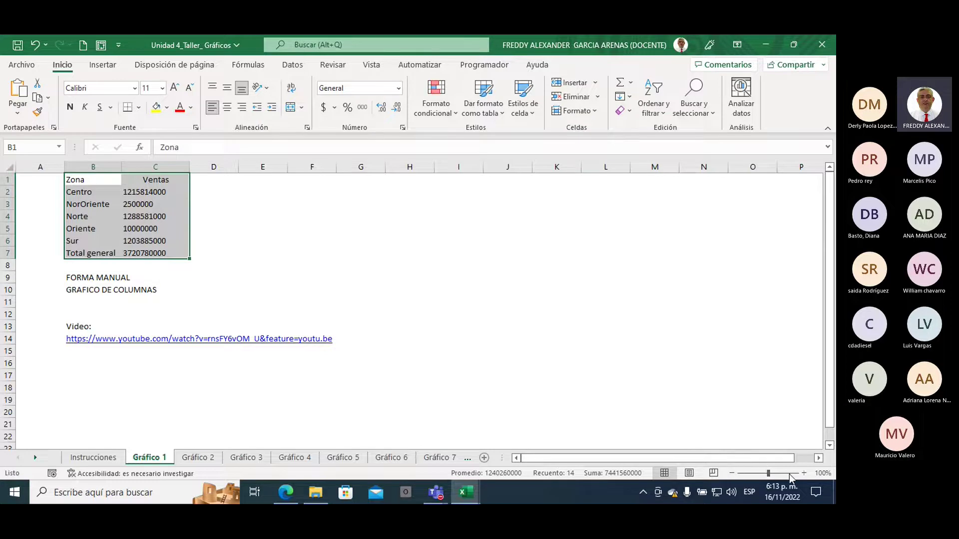
click(804, 473)
click(804, 473)
click(804, 473)
click(804, 474)
click(804, 473)
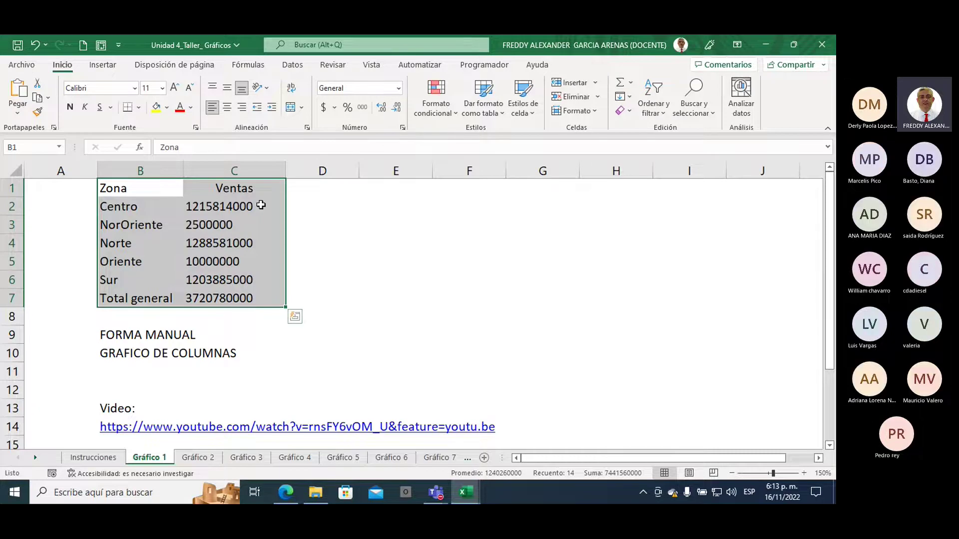
drag(261, 205, 284, 300)
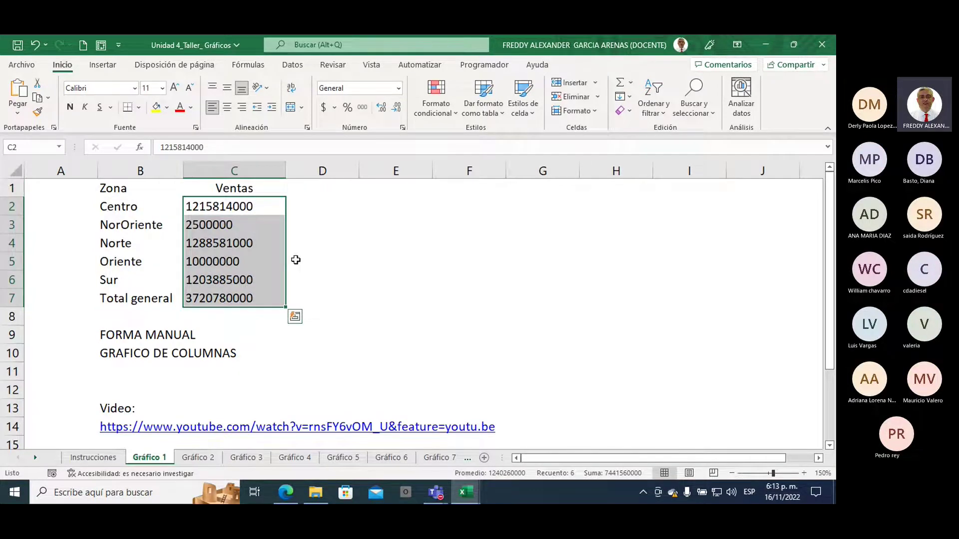
click(398, 88)
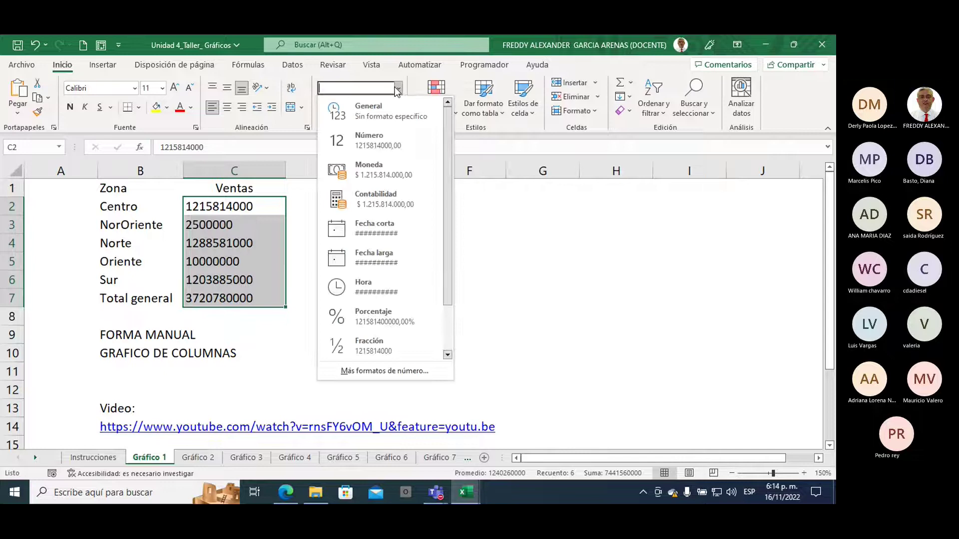
click(394, 172)
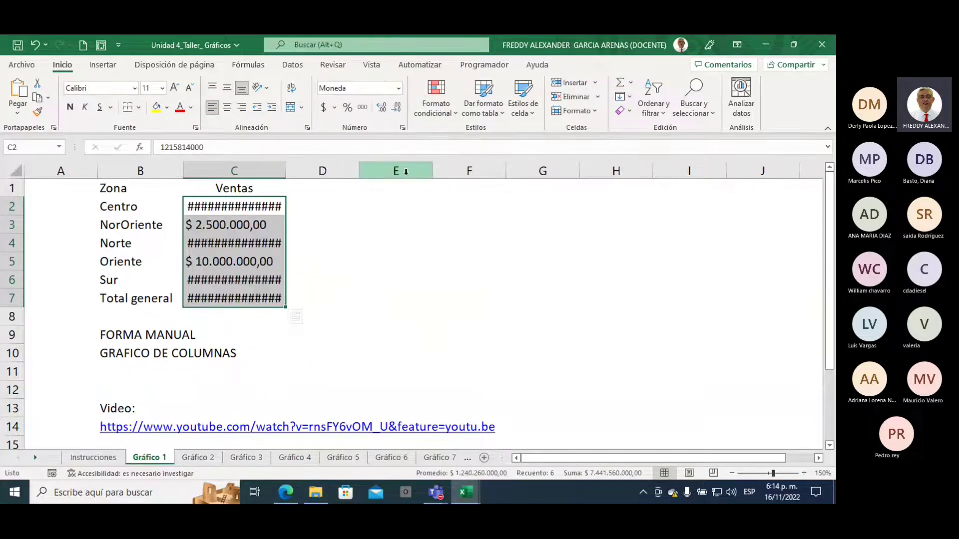
drag(286, 171, 307, 171)
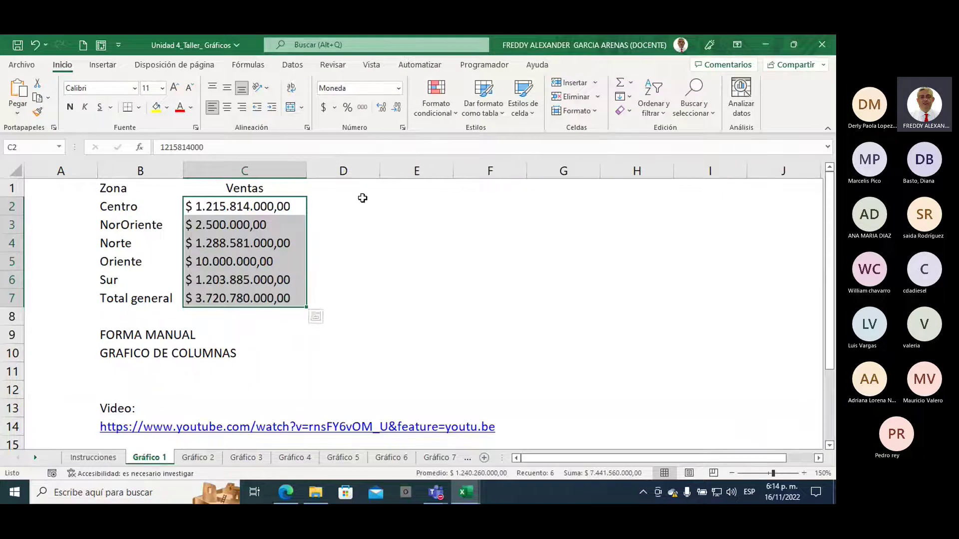
- Apply a custom number format to C2:C7 that shows the amounts in whole millions with a $ sign and an M suffix
click(399, 89)
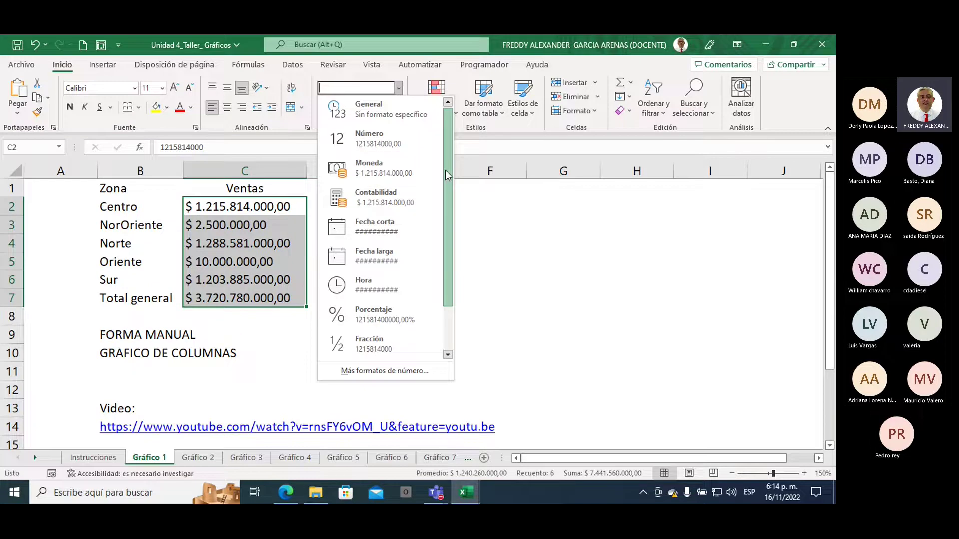
scroll(392, 337, down, 2)
click(373, 373)
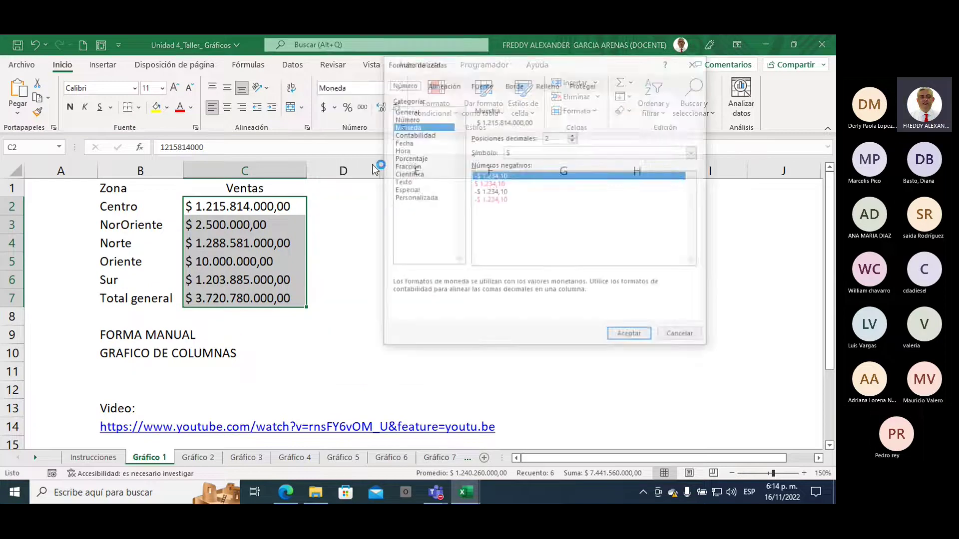
click(415, 198)
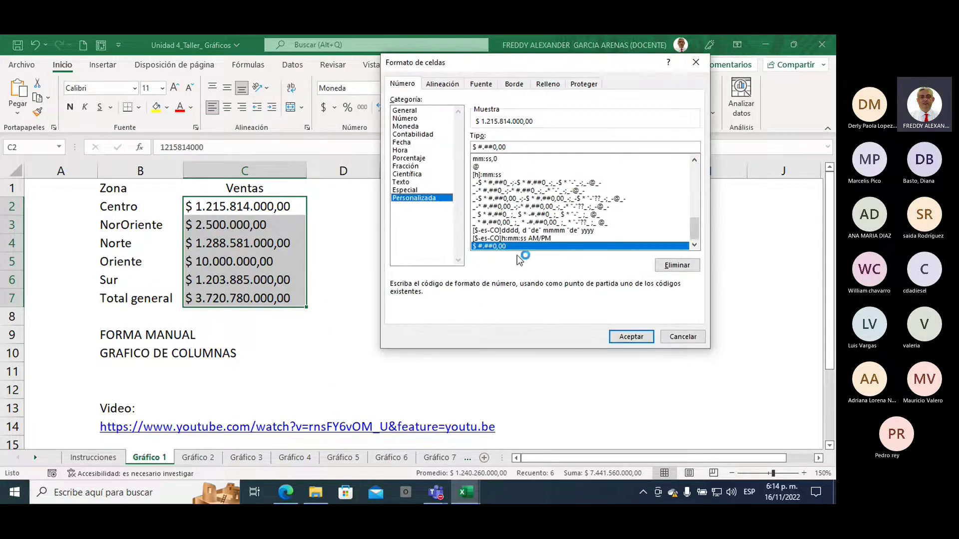
text(..)
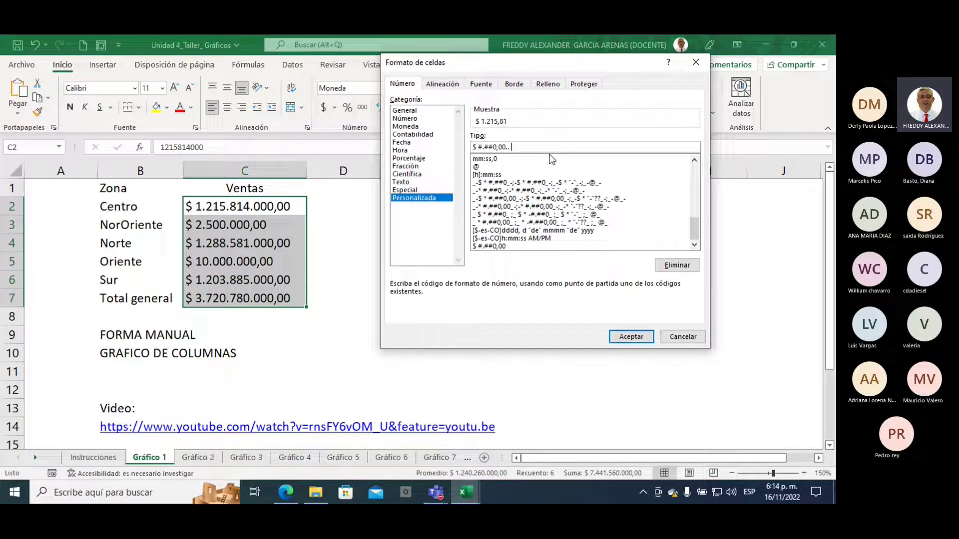
text('M"#)
key(BackSpace)
click(511, 146)
key(BackSpace)
key(BackSpace)
key(BackSpace)
click(627, 335)
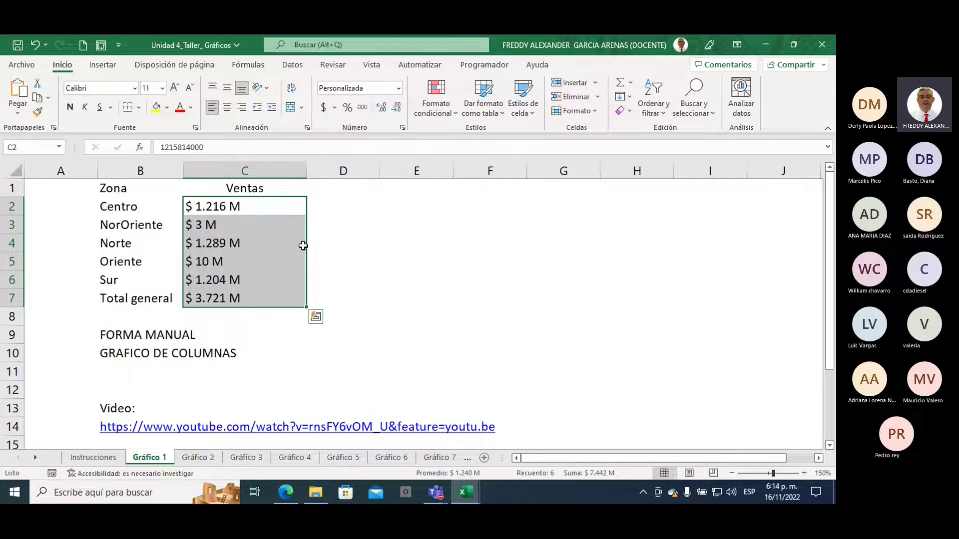
- Sort the zone and sales range B1:C6 from A to Z
click(228, 207)
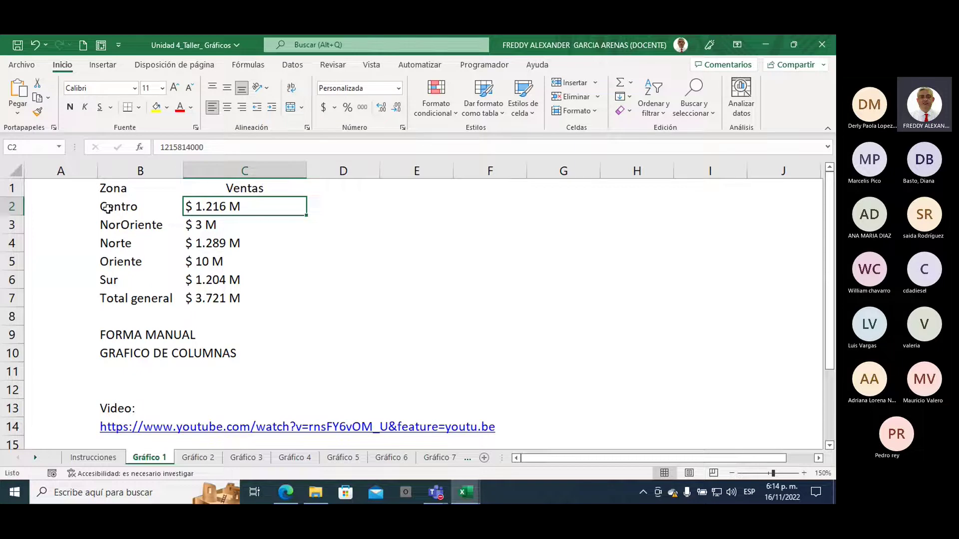
drag(108, 194, 236, 280)
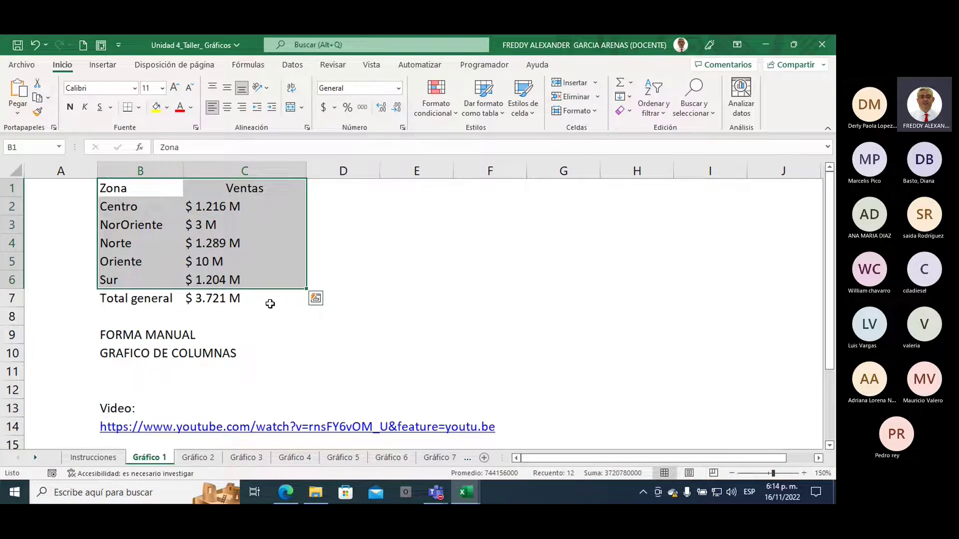
click(660, 113)
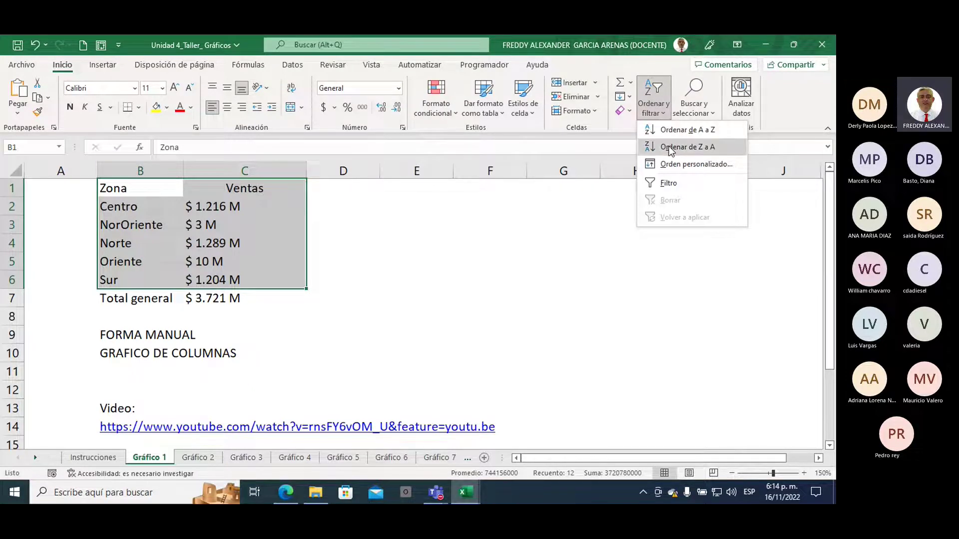
click(667, 130)
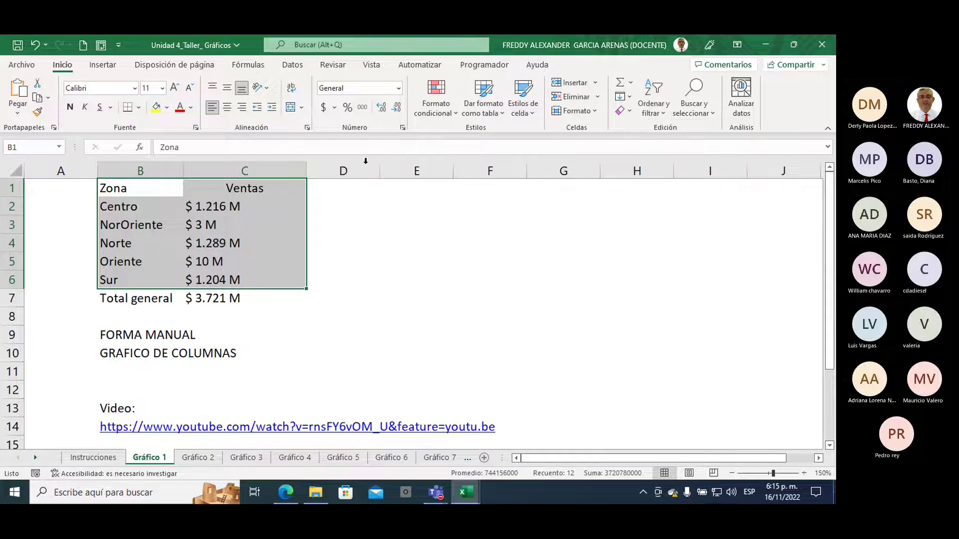
- Sort the zone rows B2:C6 by the Ventas cell values, ordered De mayor a menor
click(234, 207)
drag(133, 206, 225, 280)
click(650, 99)
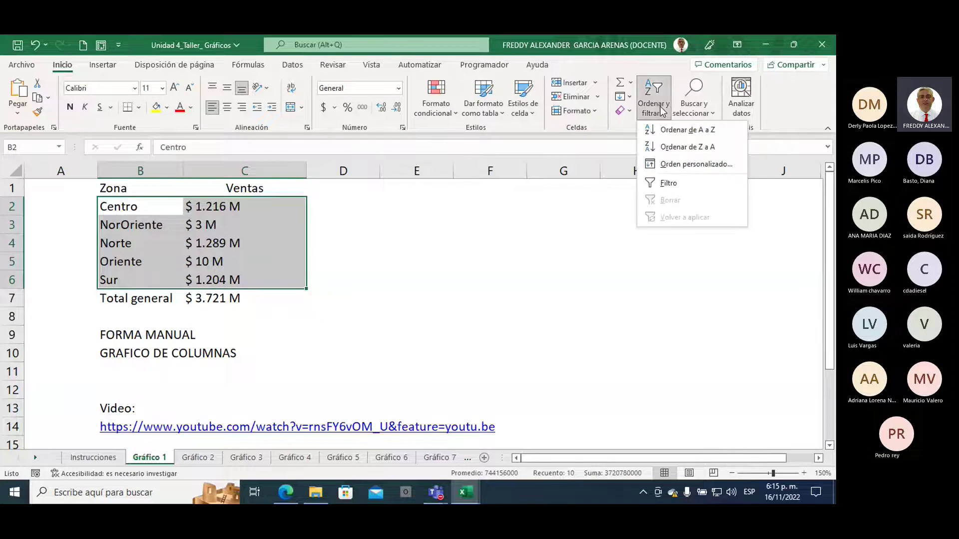
click(682, 164)
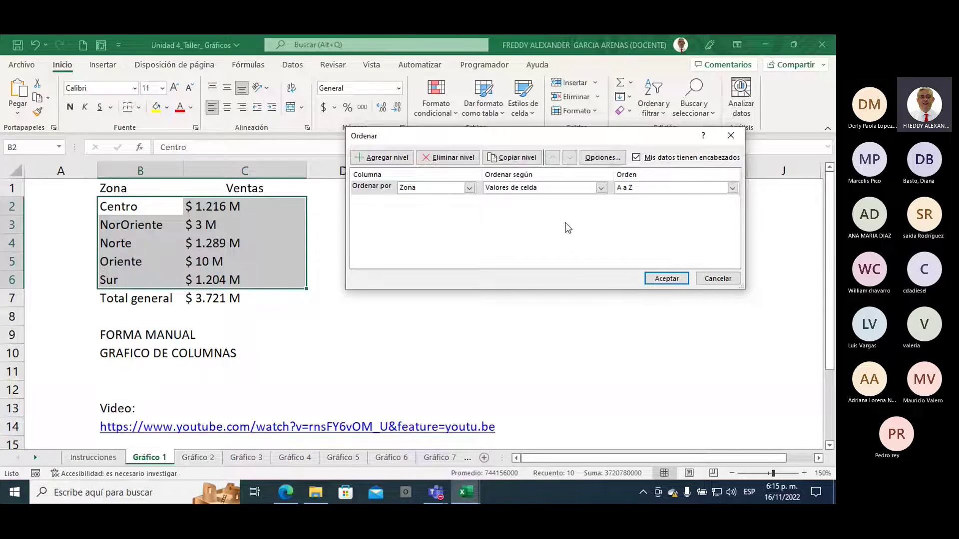
click(732, 188)
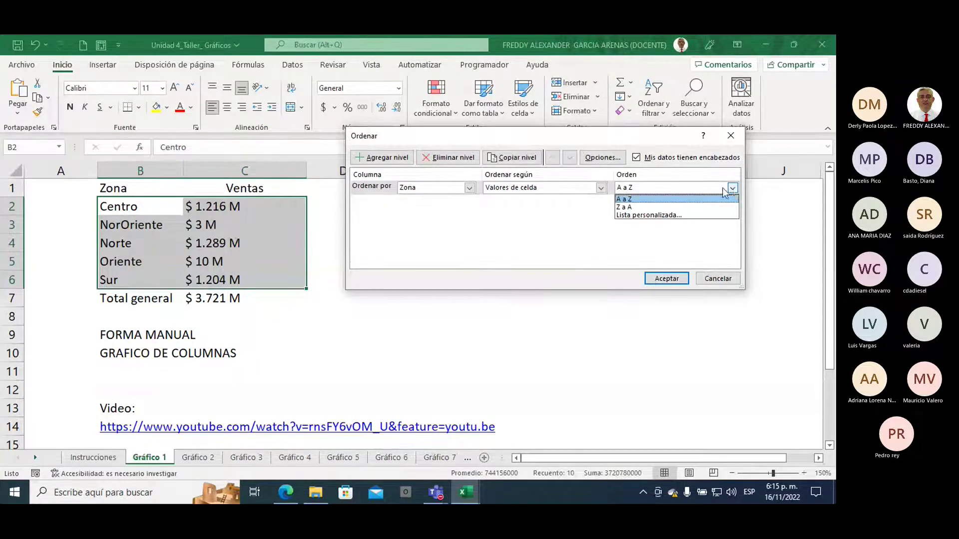
click(464, 188)
click(472, 188)
click(436, 208)
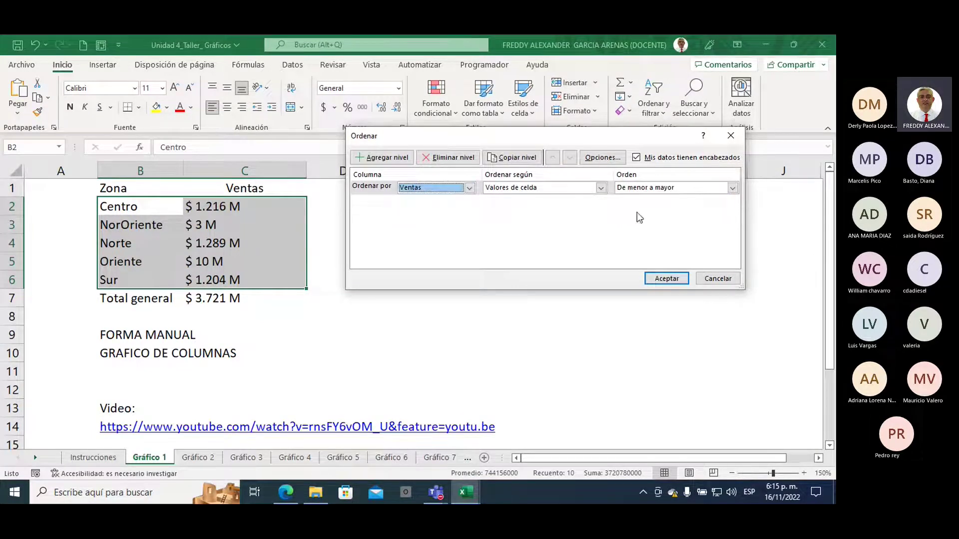
click(728, 192)
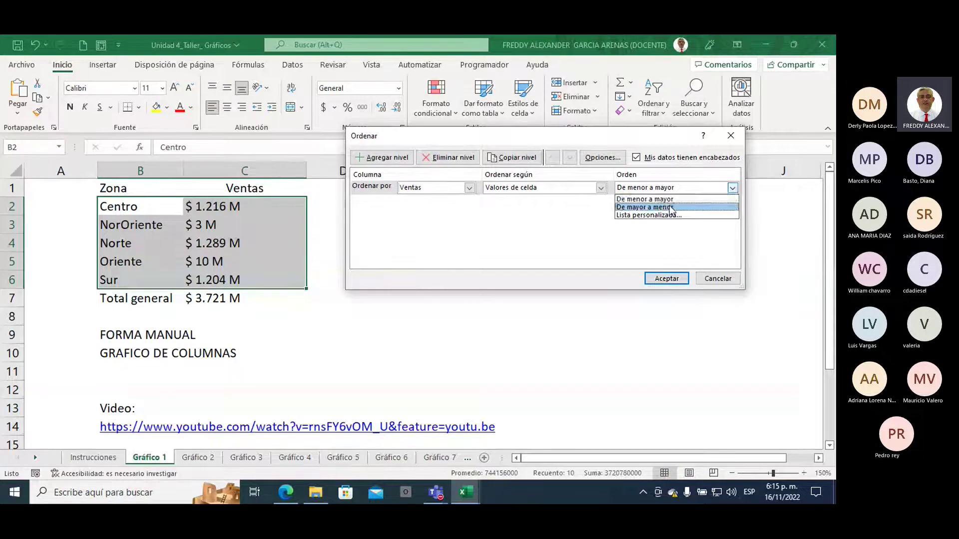
click(671, 206)
click(673, 278)
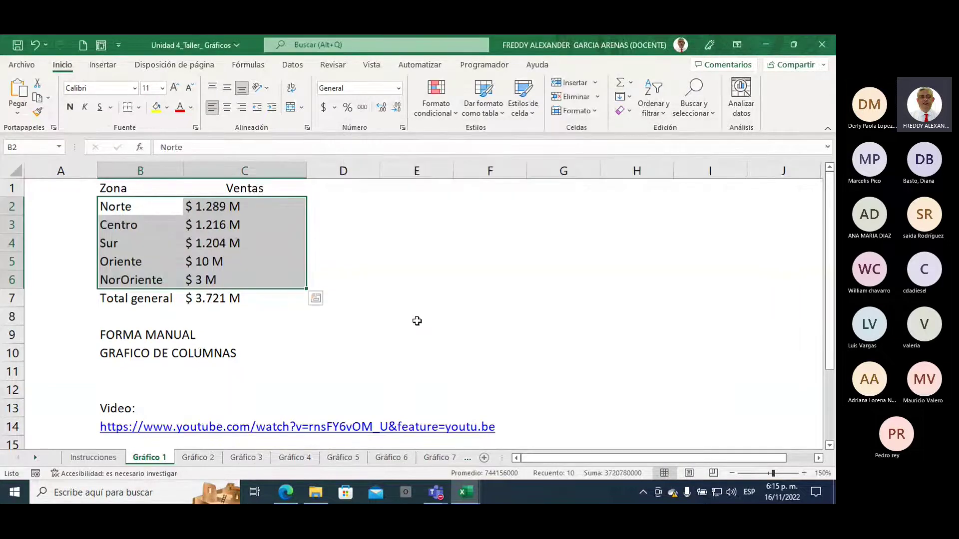
click(372, 299)
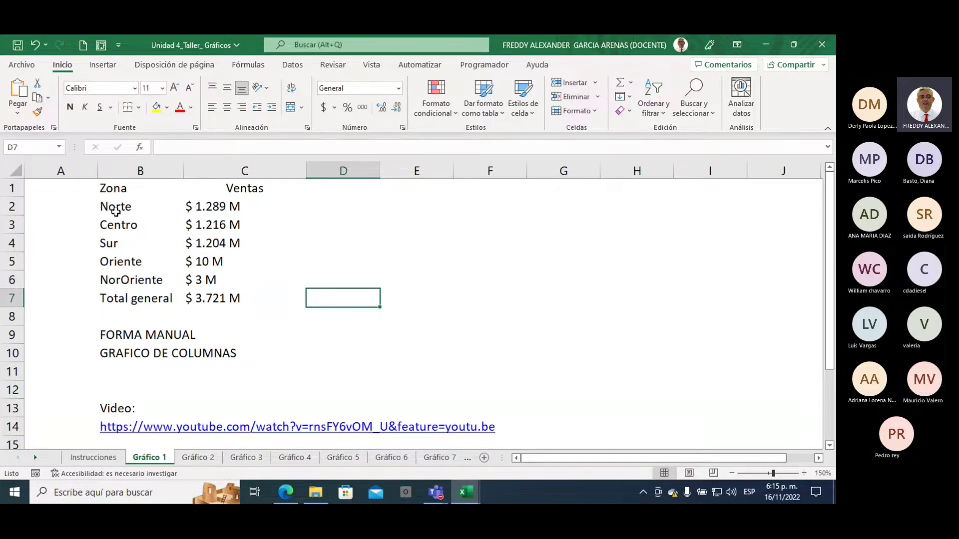
- Insert a 2-D clustered column chart from B1:C6 and place it beside the table, over about cells D1 to I14
drag(115, 189, 211, 279)
click(103, 65)
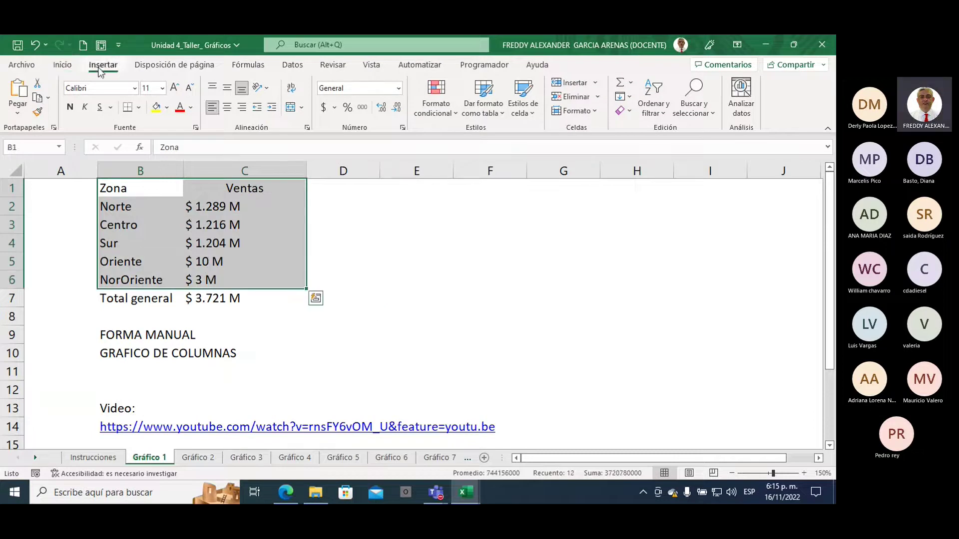
click(309, 82)
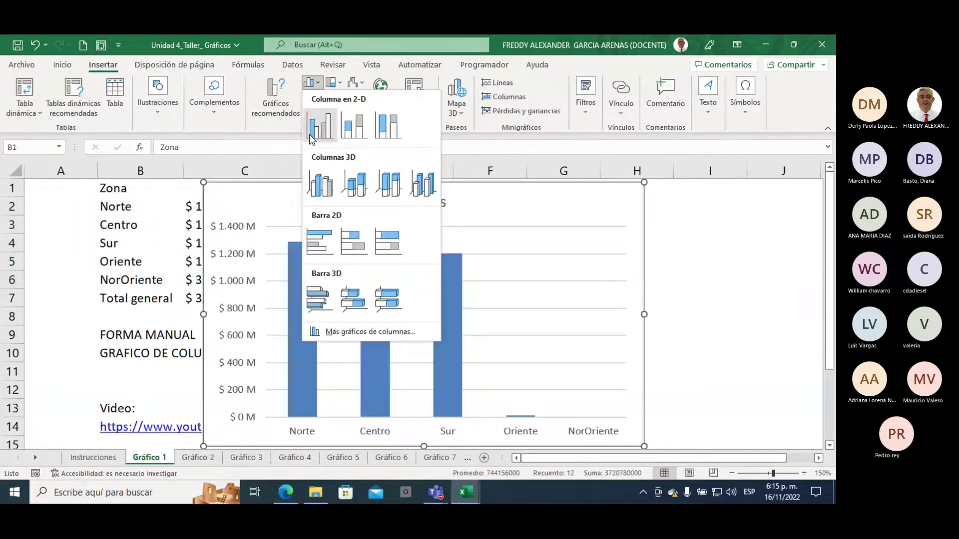
click(311, 138)
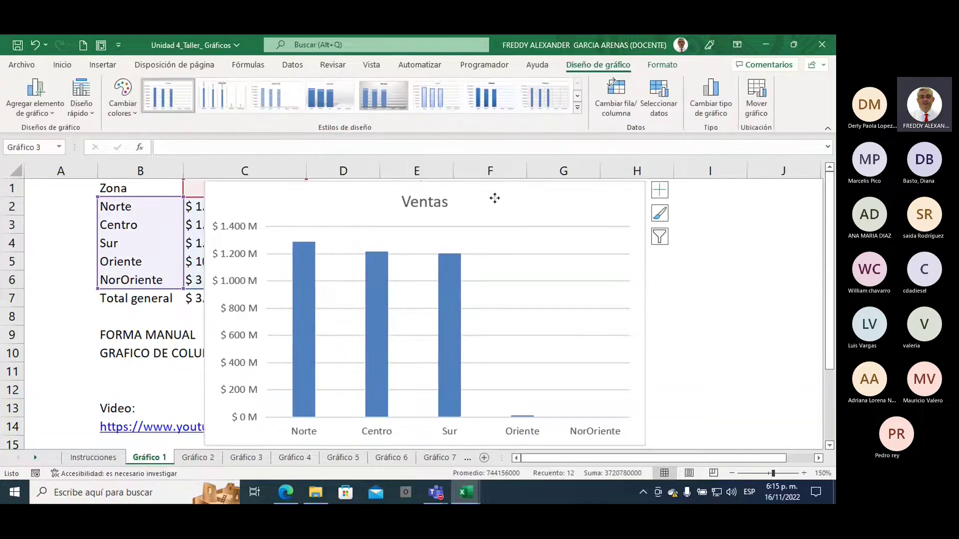
drag(495, 197, 595, 197)
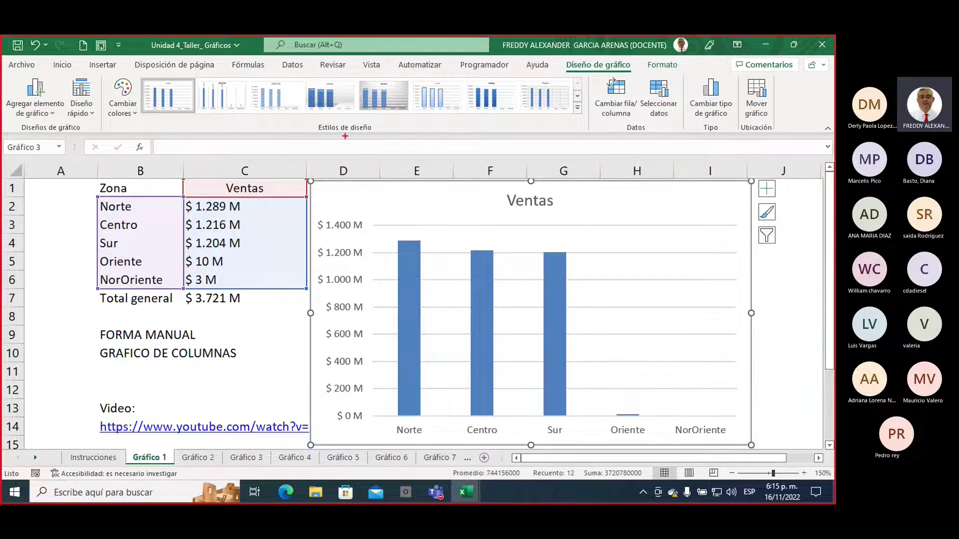
mouse_move(347, 135)
mouse_down()
mouse_move(347, 216)
mouse_move(364, 194)
mouse_up()
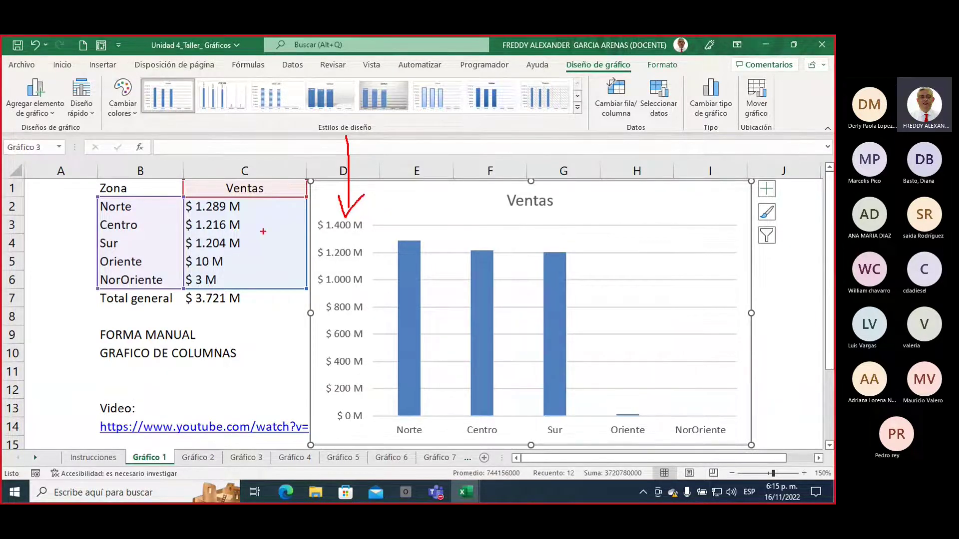
mouse_move(276, 144)
mouse_down()
mouse_move(266, 180)
mouse_move(280, 171)
mouse_up()
mouse_move(279, 217)
mouse_down()
mouse_move(282, 189)
mouse_move(229, 174)
mouse_move(208, 264)
mouse_move(272, 214)
mouse_move(305, 257)
mouse_up()
mouse_move(313, 235)
mouse_down()
mouse_move(305, 287)
mouse_move(323, 415)
mouse_move(379, 333)
mouse_move(339, 200)
mouse_move(309, 245)
mouse_up()
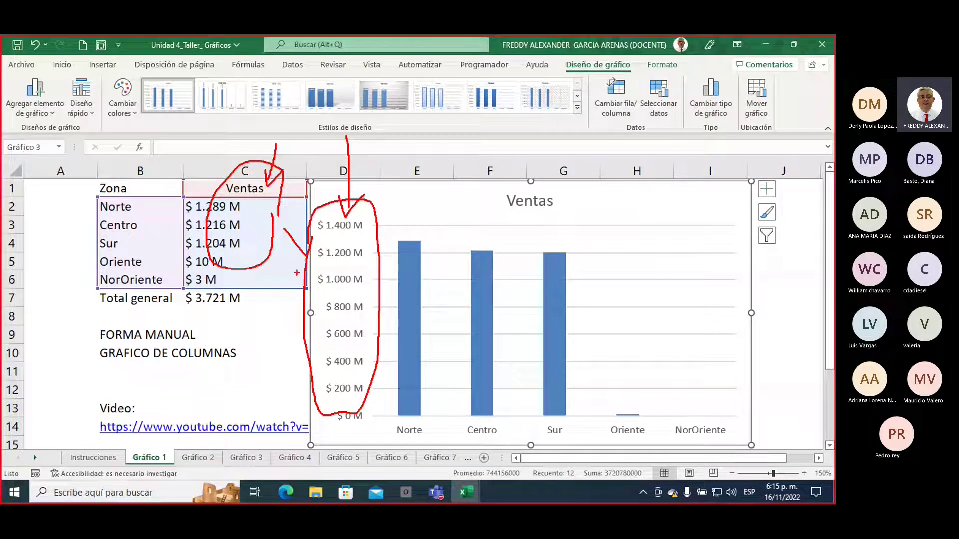
mouse_move(260, 344)
mouse_down()
mouse_move(259, 353)
mouse_move(241, 280)
mouse_move(257, 282)
mouse_up()
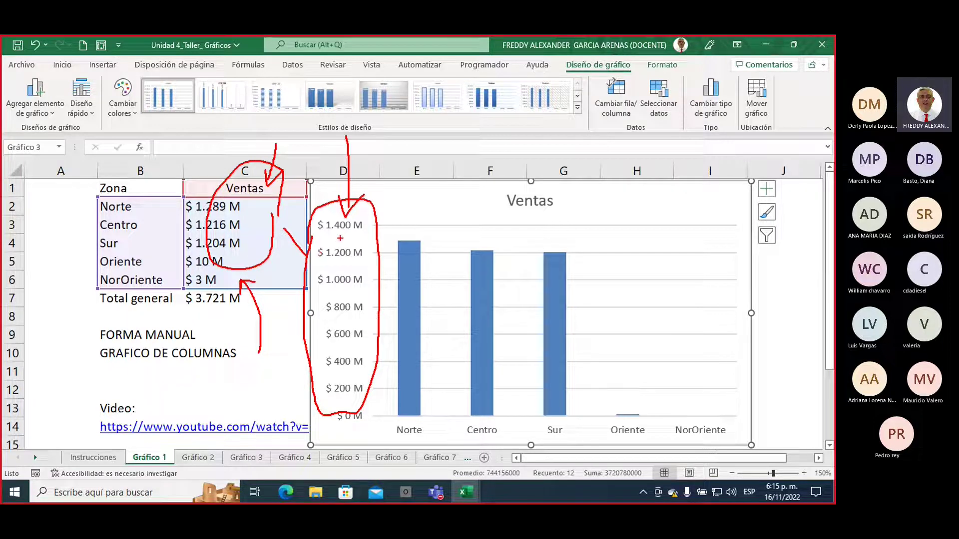
drag(330, 238, 364, 234)
drag(411, 135, 407, 230)
mouse_move(399, 197)
mouse_down()
mouse_move(407, 230)
mouse_move(422, 209)
mouse_up()
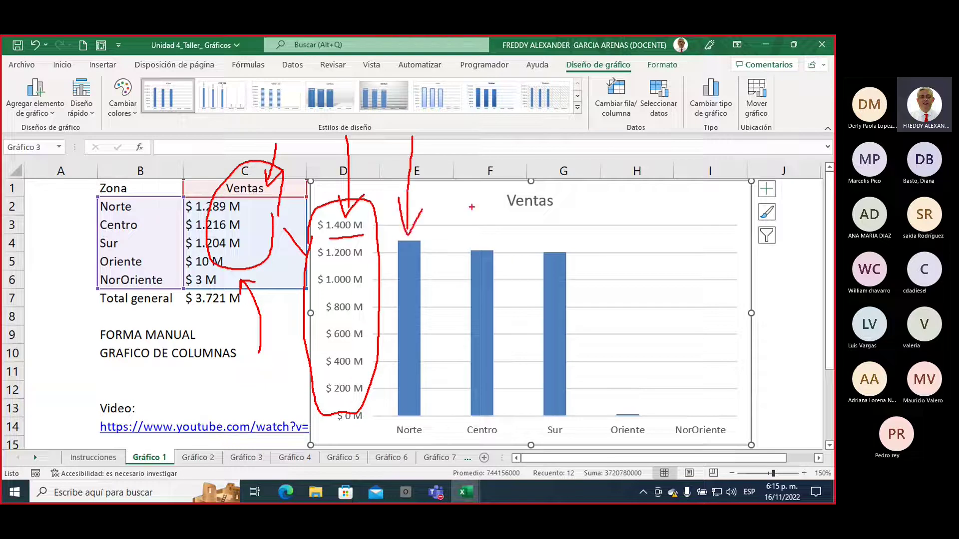
mouse_move(480, 156)
mouse_down()
mouse_move(482, 233)
mouse_move(501, 207)
mouse_up()
drag(543, 159, 548, 242)
drag(535, 212, 548, 242)
drag(547, 242, 565, 215)
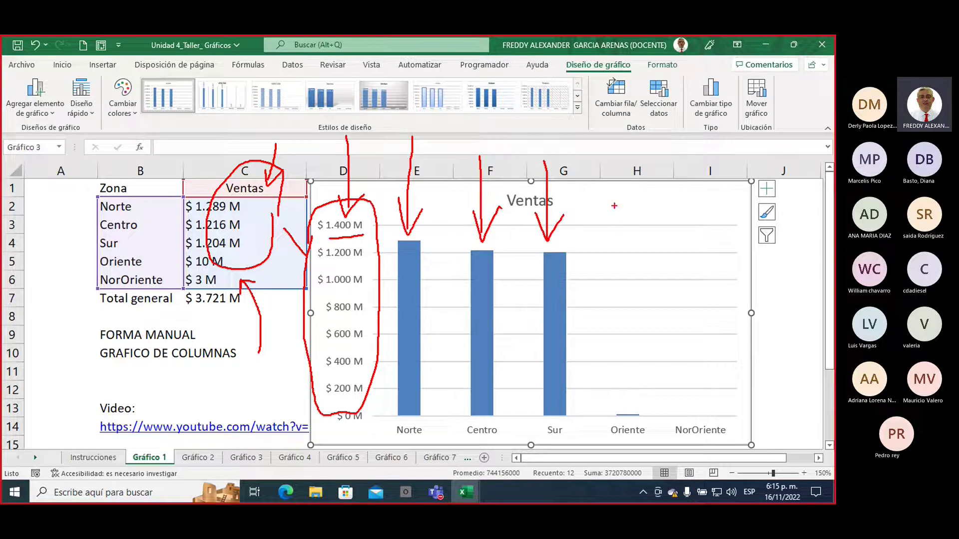
mouse_move(615, 207)
mouse_down()
mouse_move(629, 405)
mouse_move(647, 364)
mouse_up()
drag(688, 298, 693, 406)
drag(693, 405, 710, 369)
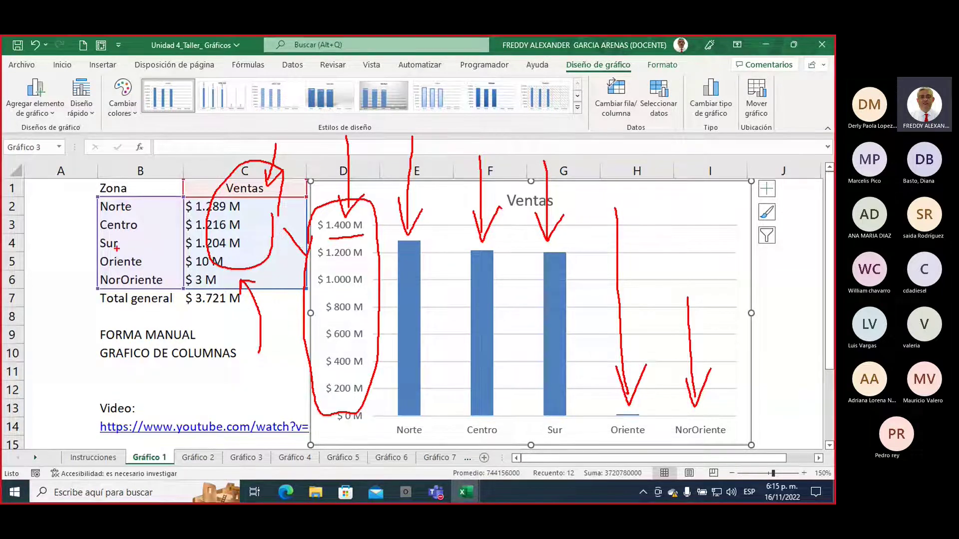
mouse_move(249, 249)
mouse_down()
mouse_move(242, 185)
mouse_move(172, 224)
mouse_move(200, 298)
mouse_move(252, 248)
mouse_up()
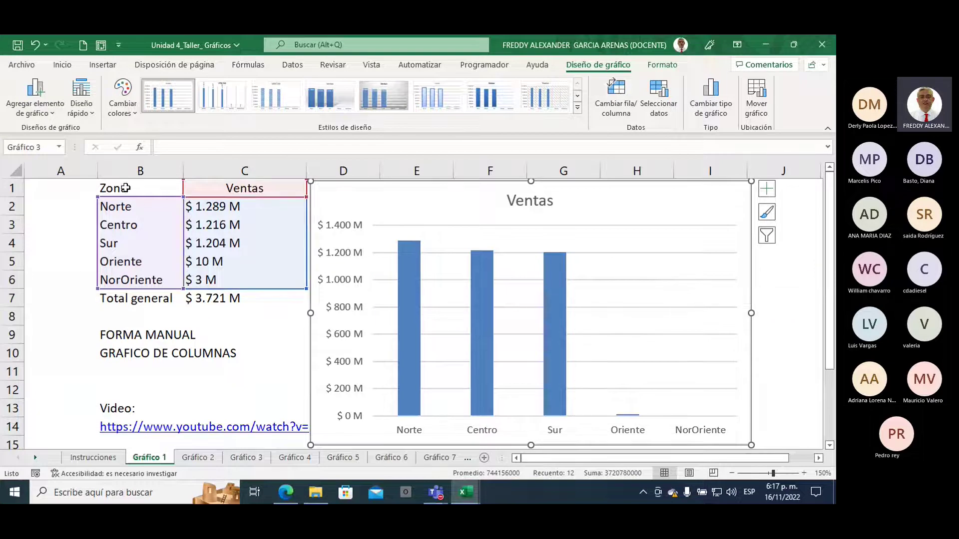
- Sort the charted range B1:C6 by zone name from Z to A
drag(120, 188, 214, 282)
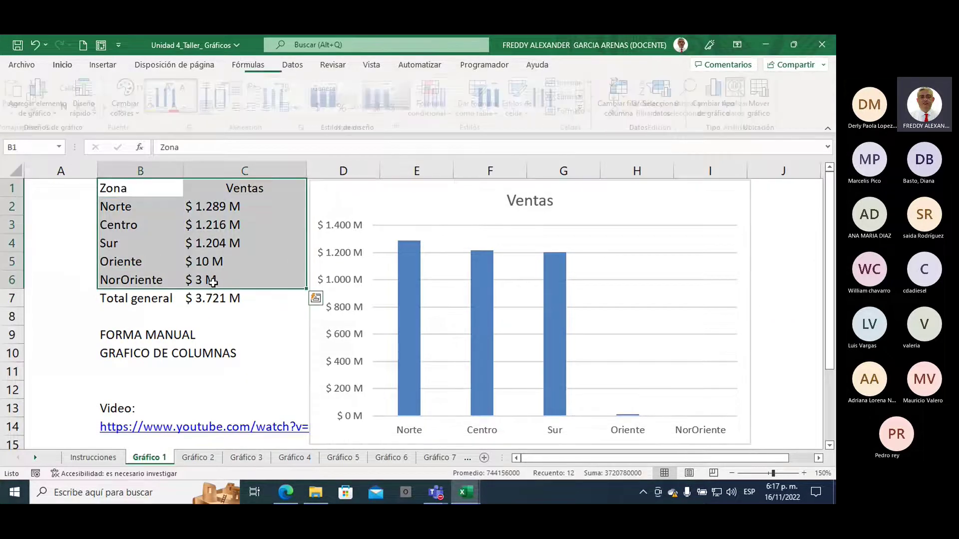
click(652, 119)
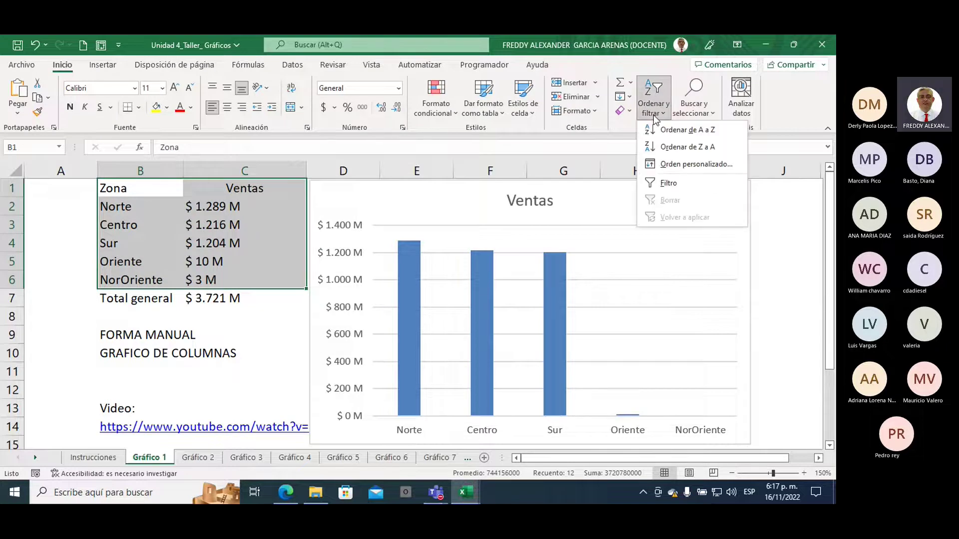
click(679, 148)
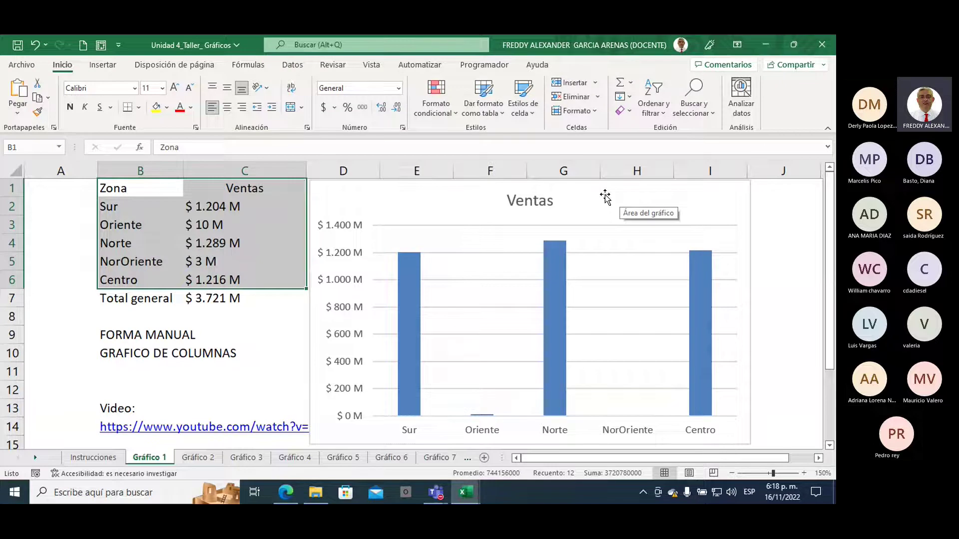
click(204, 259)
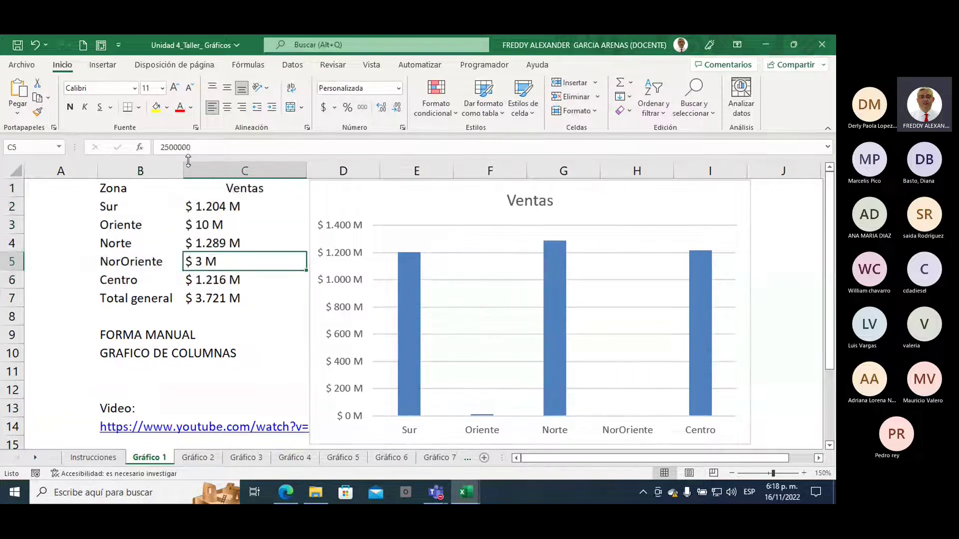
click(195, 146)
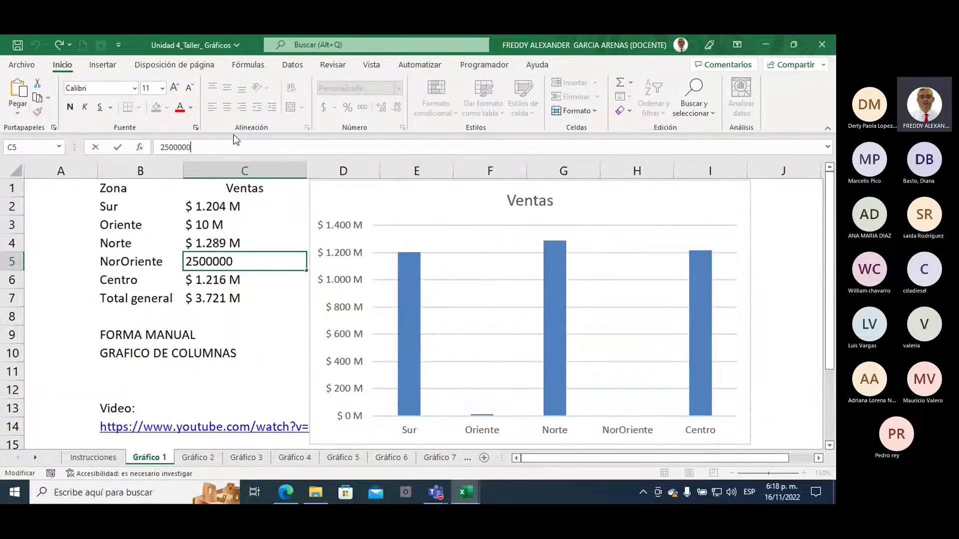
text(00)
click(231, 224)
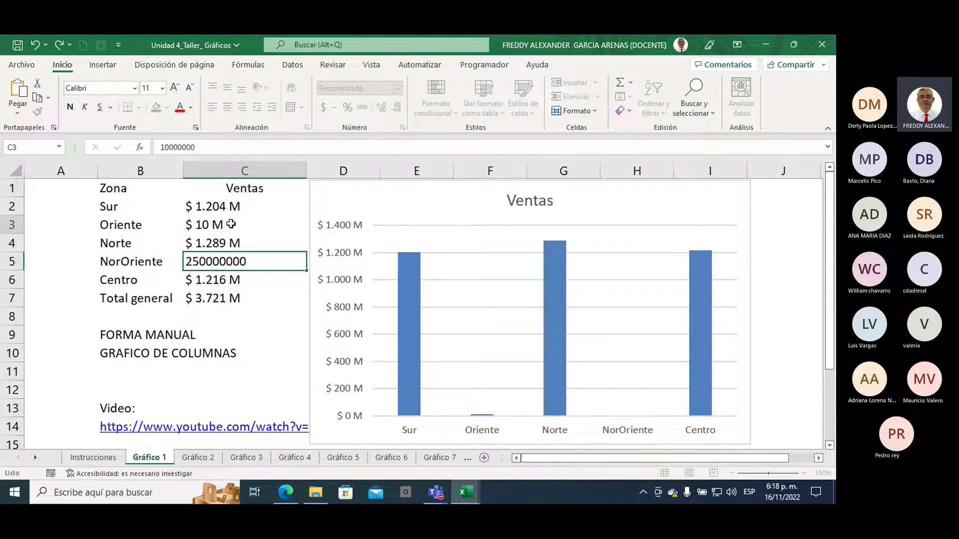
click(209, 147)
text(00)
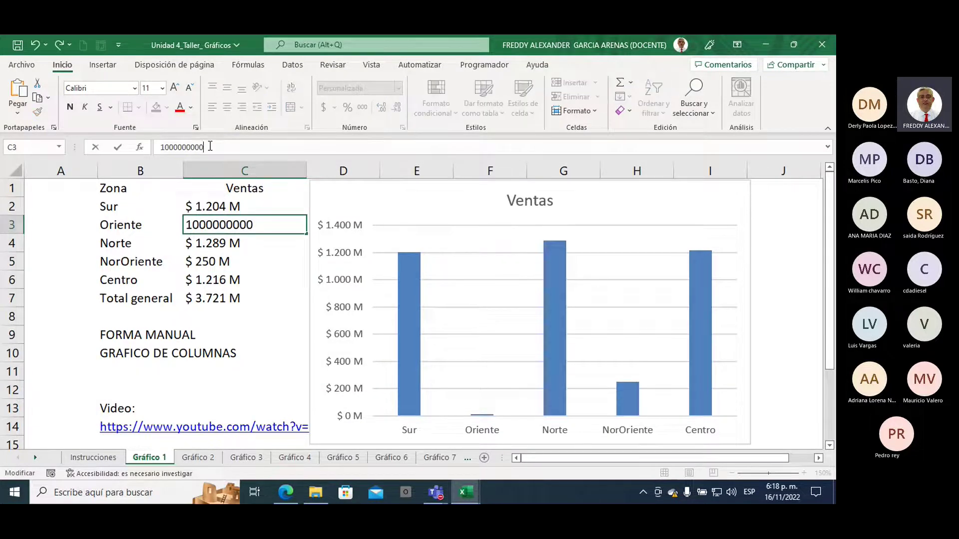
click(260, 323)
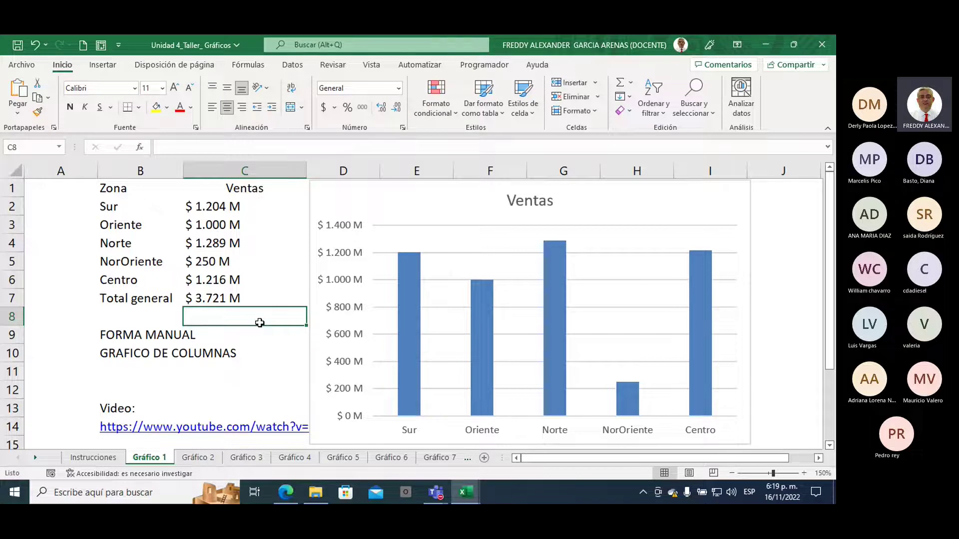
- Review the Ventas chart's data source range, series and category labels, leaving them unchanged
click(395, 195)
right_click(395, 195)
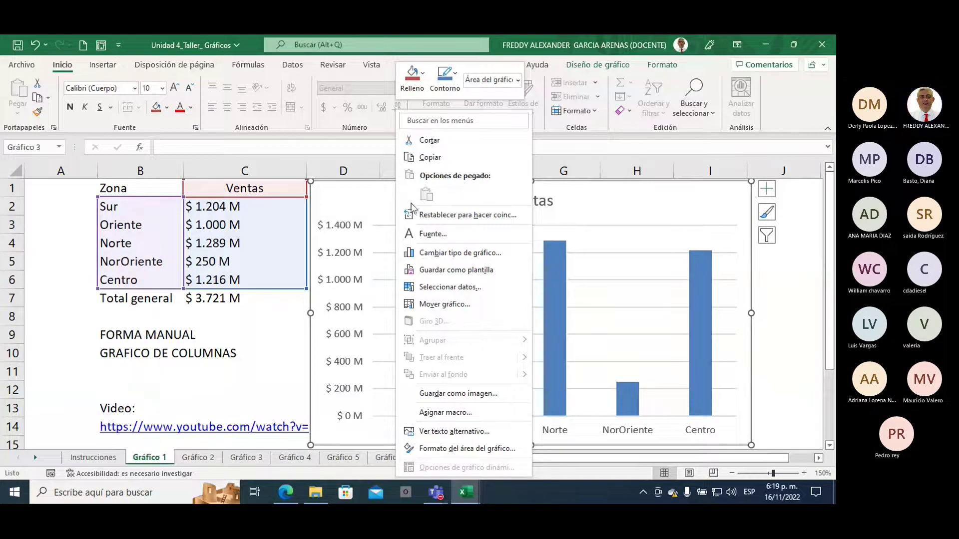
click(476, 289)
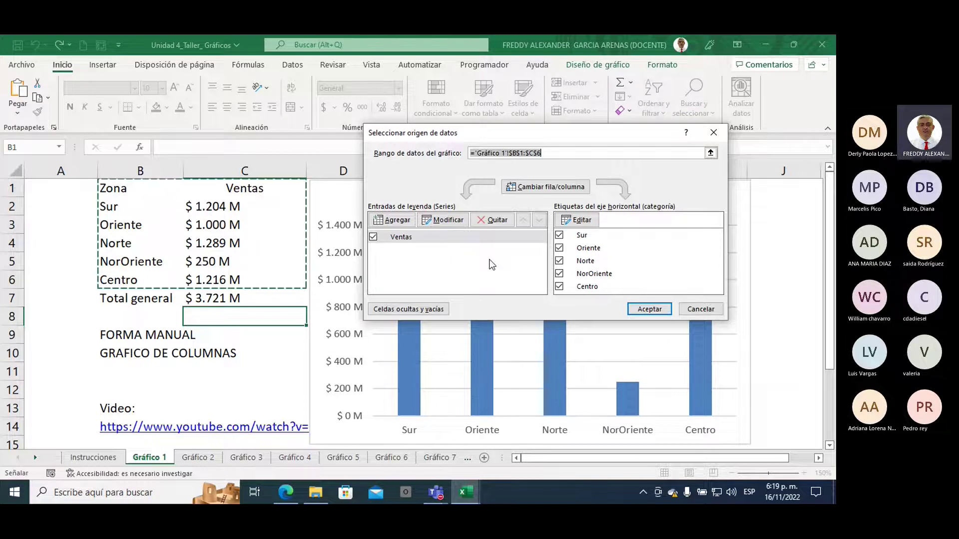
click(694, 310)
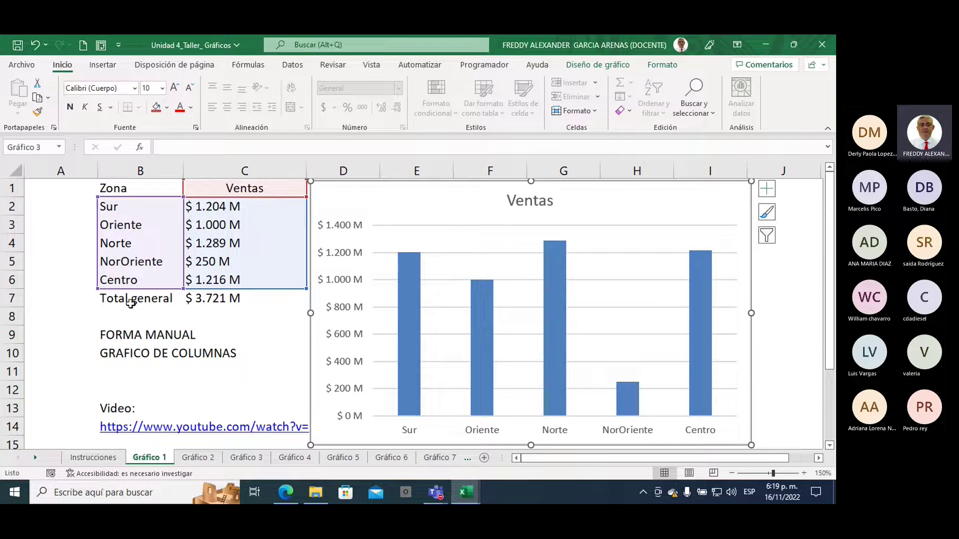
- Insert a second 2-D clustered column chart from B1:C7, including the Total general row, and delete that chart
click(212, 298)
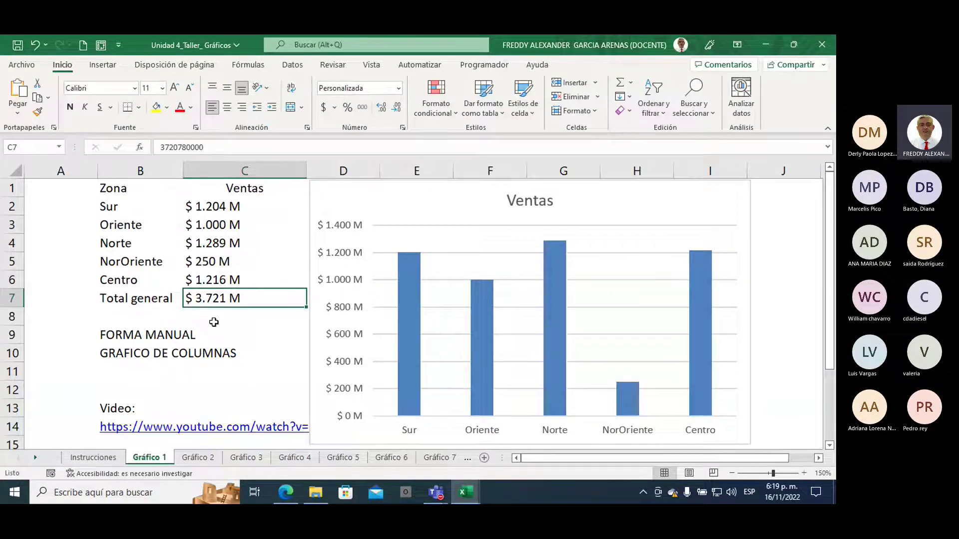
drag(110, 189, 224, 301)
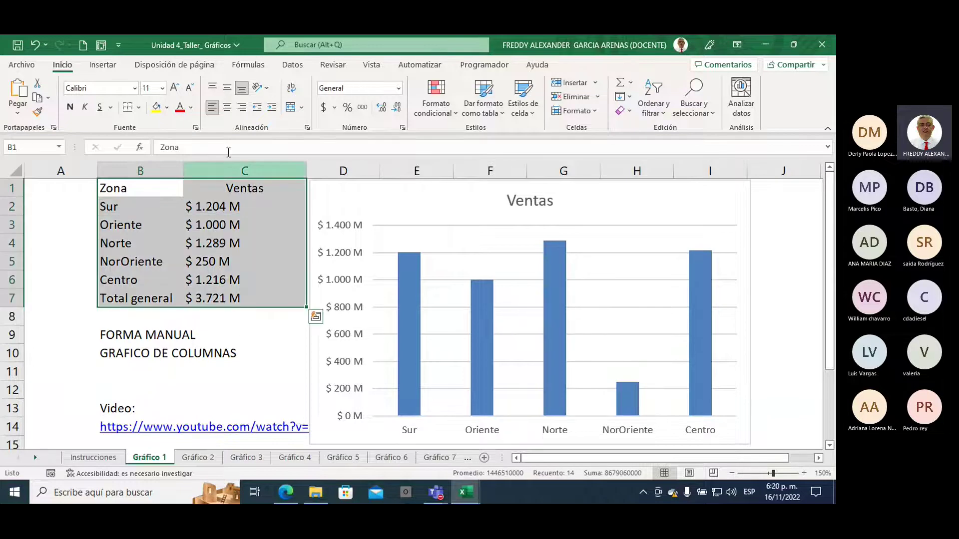
click(102, 65)
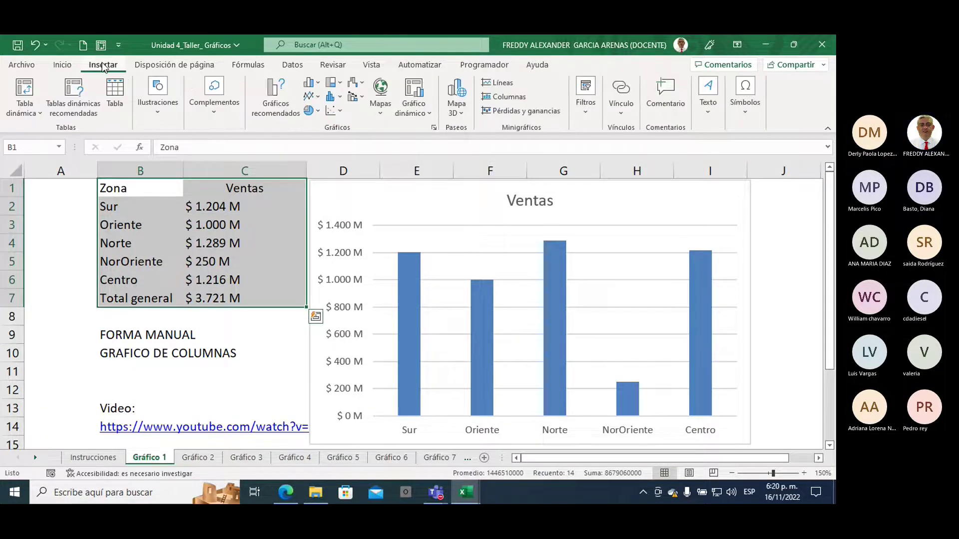
click(310, 82)
click(324, 131)
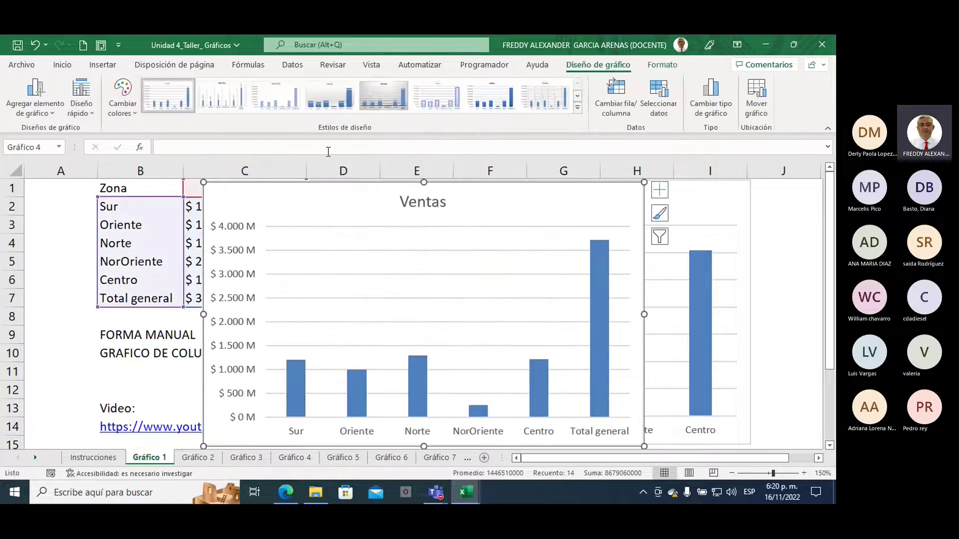
drag(356, 191, 414, 191)
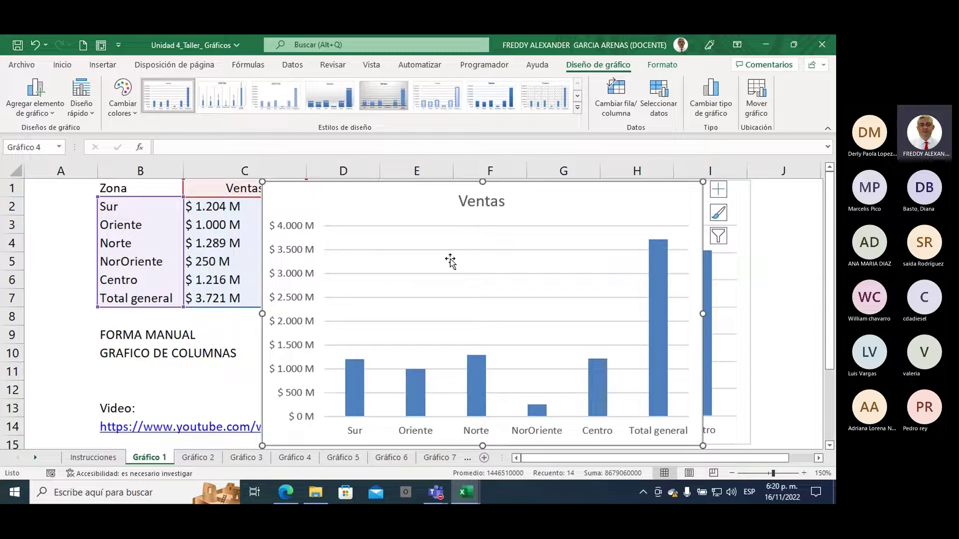
mouse_move(662, 343)
drag(576, 197, 500, 198)
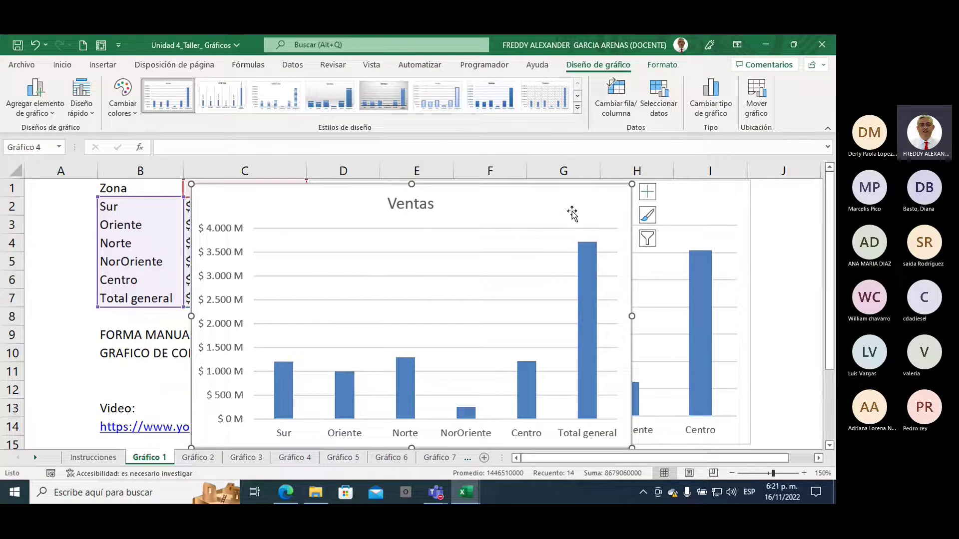
key(Delete)
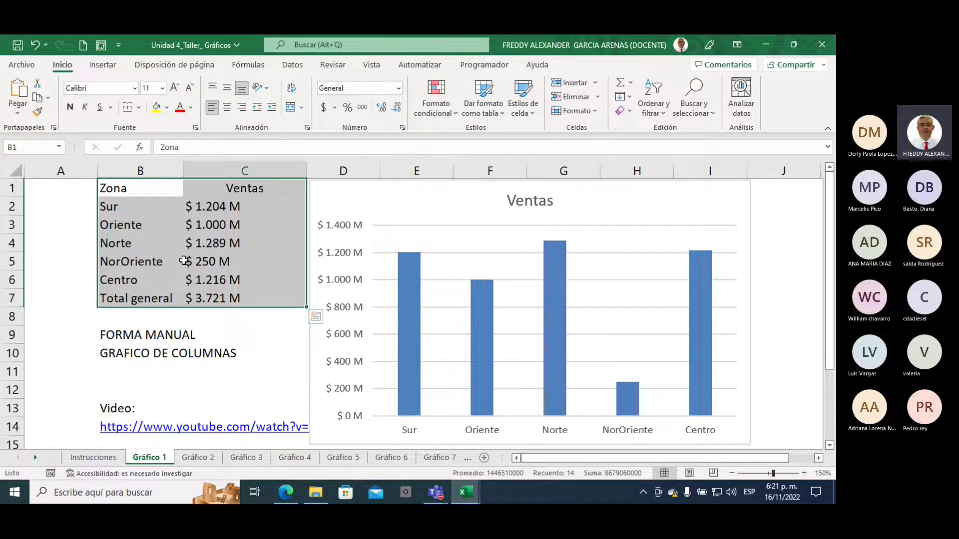
click(452, 205)
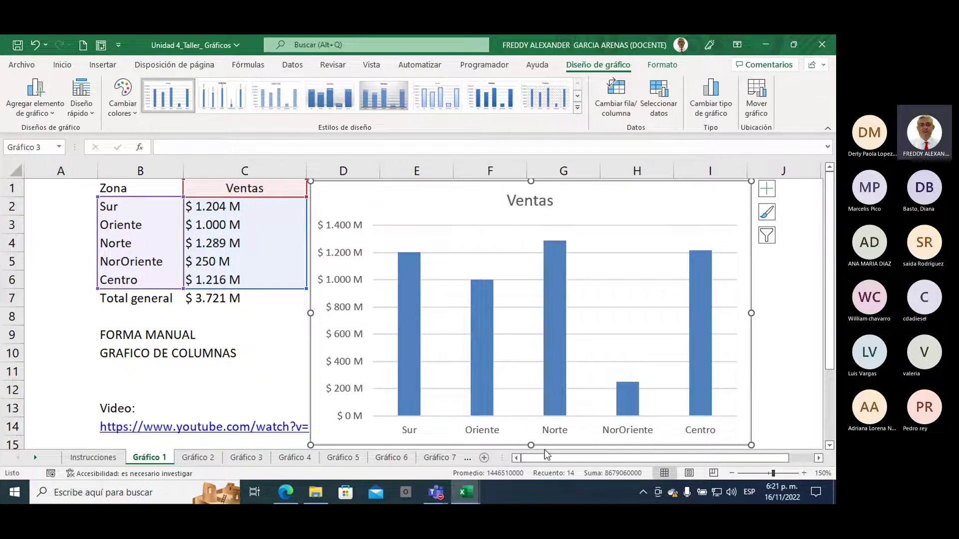
drag(556, 457, 591, 457)
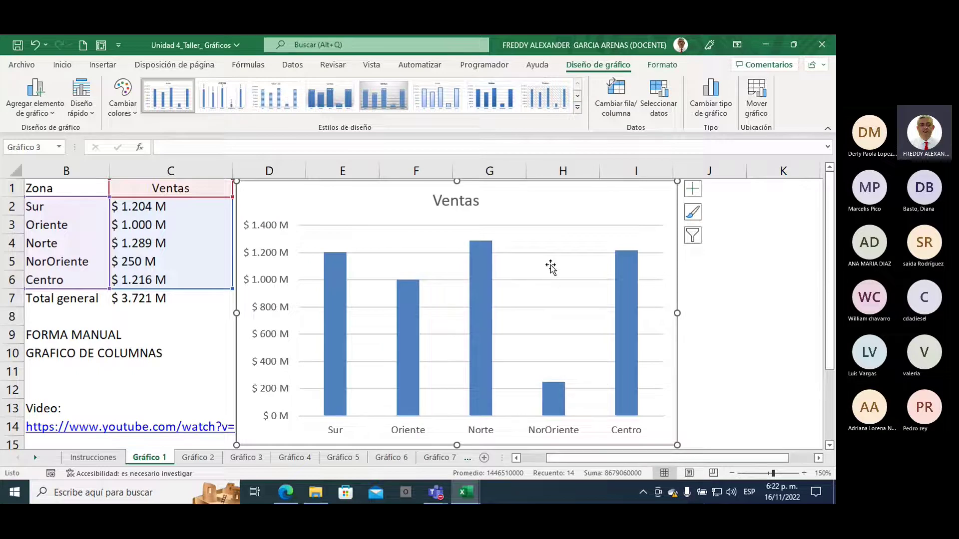
mouse_move(521, 190)
mouse_down()
mouse_move(403, 189)
mouse_move(518, 193)
mouse_up()
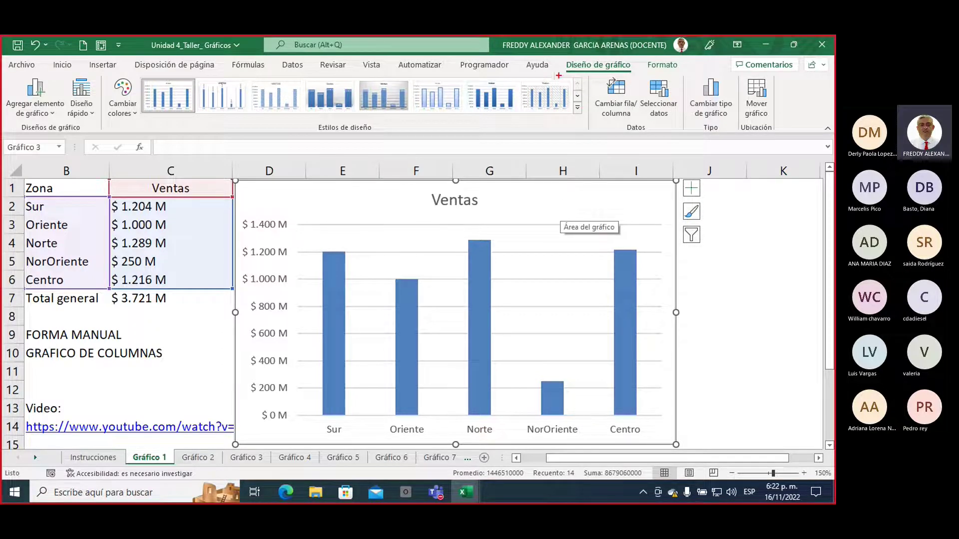
mouse_move(558, 59)
mouse_down()
mouse_move(609, 84)
mouse_move(628, 80)
mouse_move(641, 55)
mouse_move(560, 58)
mouse_up()
mouse_move(689, 57)
mouse_down()
mouse_move(640, 70)
mouse_move(692, 62)
mouse_move(677, 59)
mouse_up()
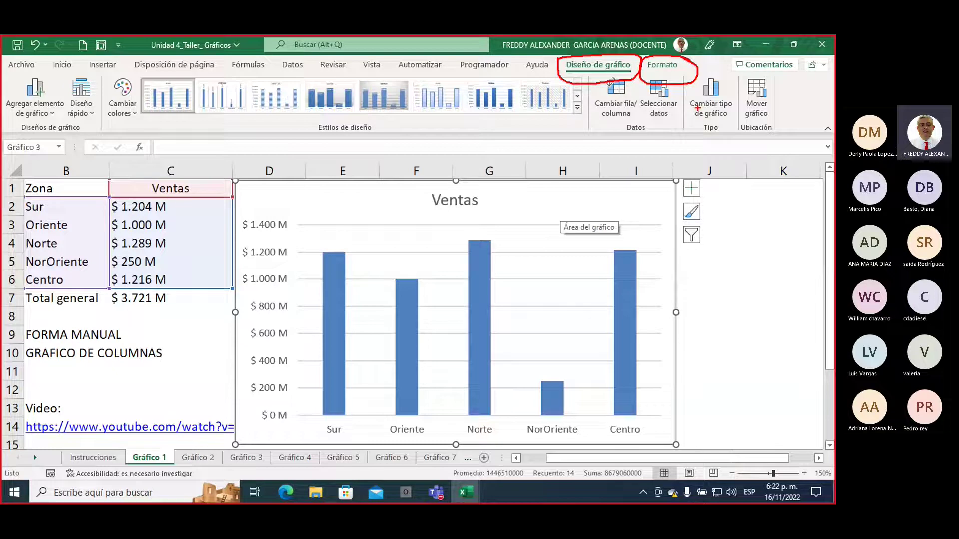
key(Escape)
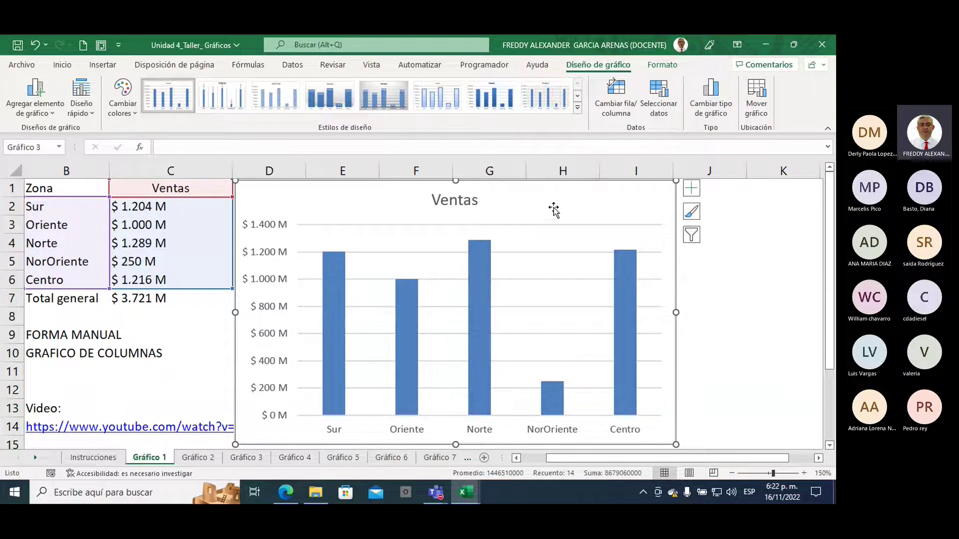
- Review the Ventas chart area's commands and preview the Radial chart type without applying it
right_click(528, 195)
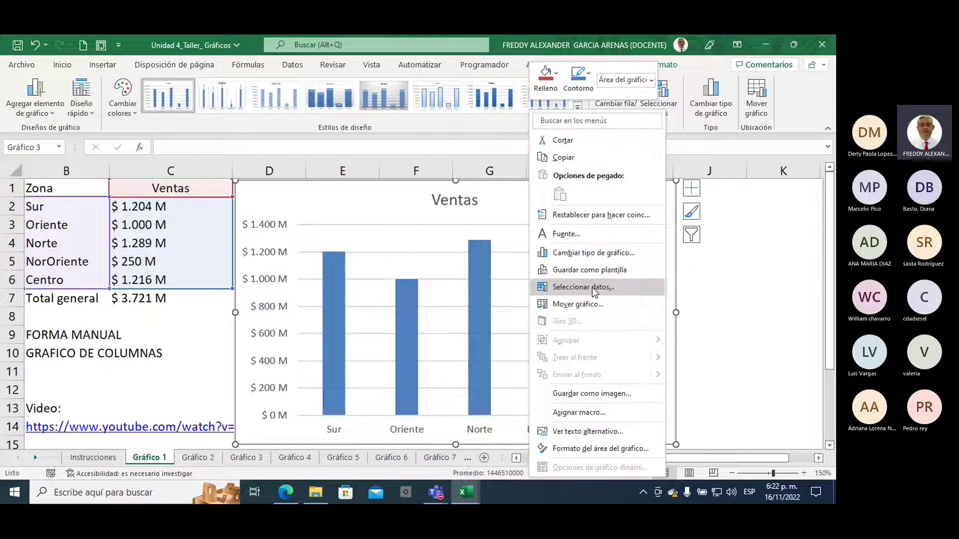
click(396, 210)
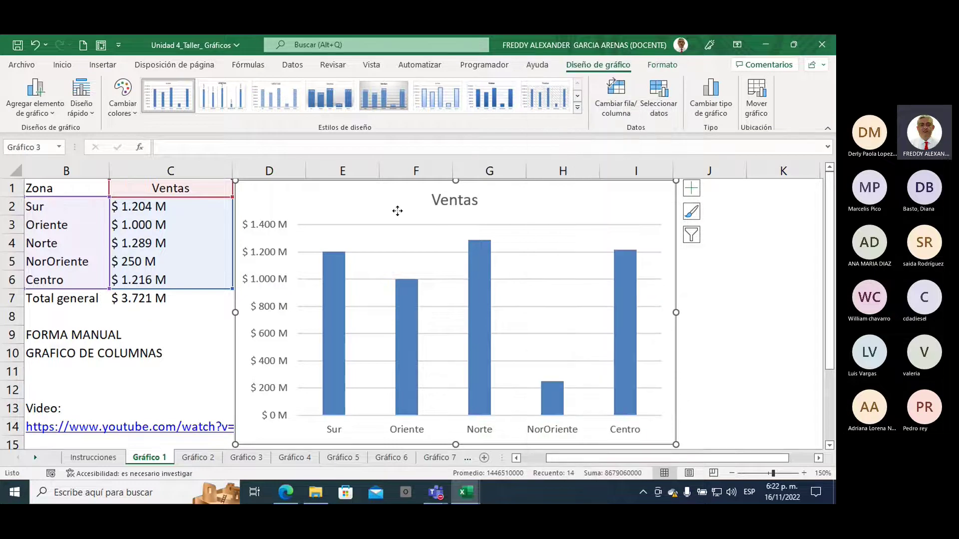
right_click(398, 213)
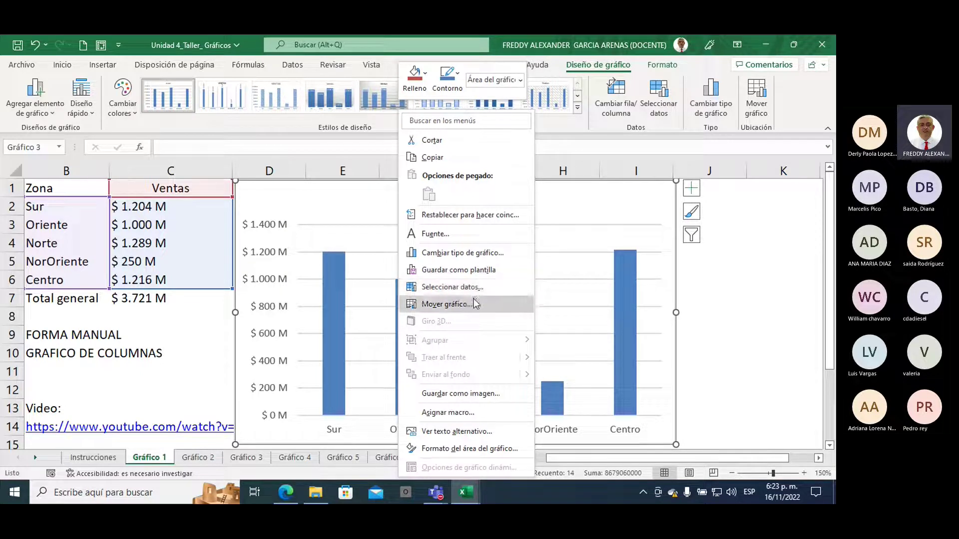
click(472, 253)
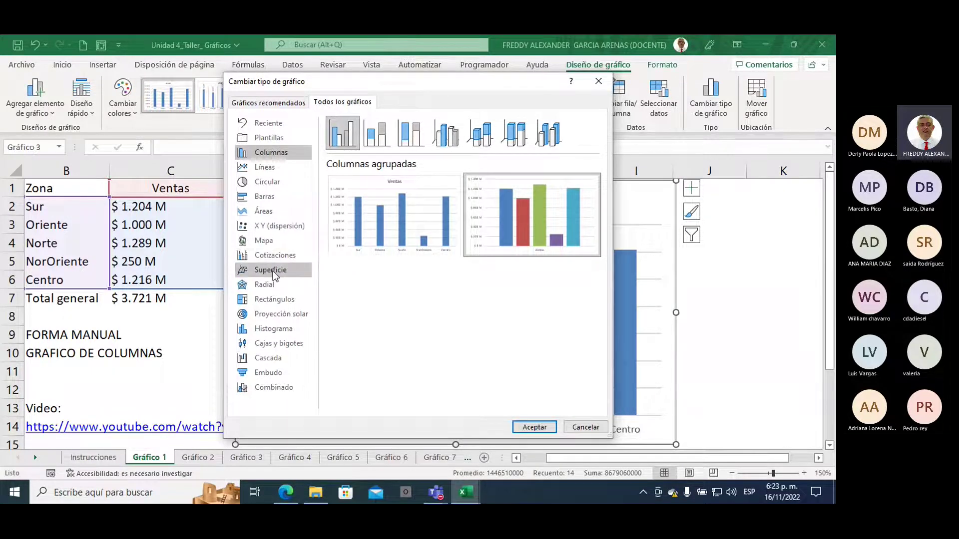
click(273, 286)
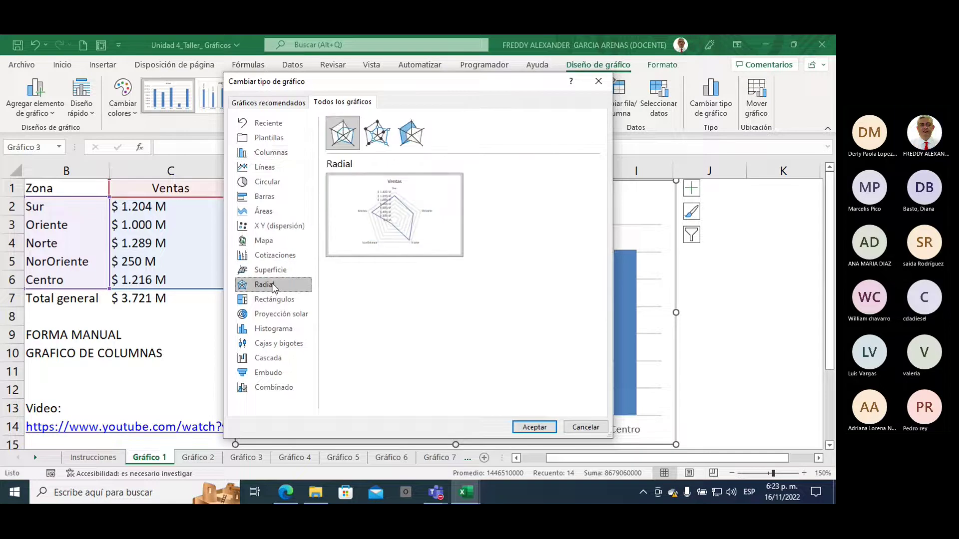
mouse_move(385, 229)
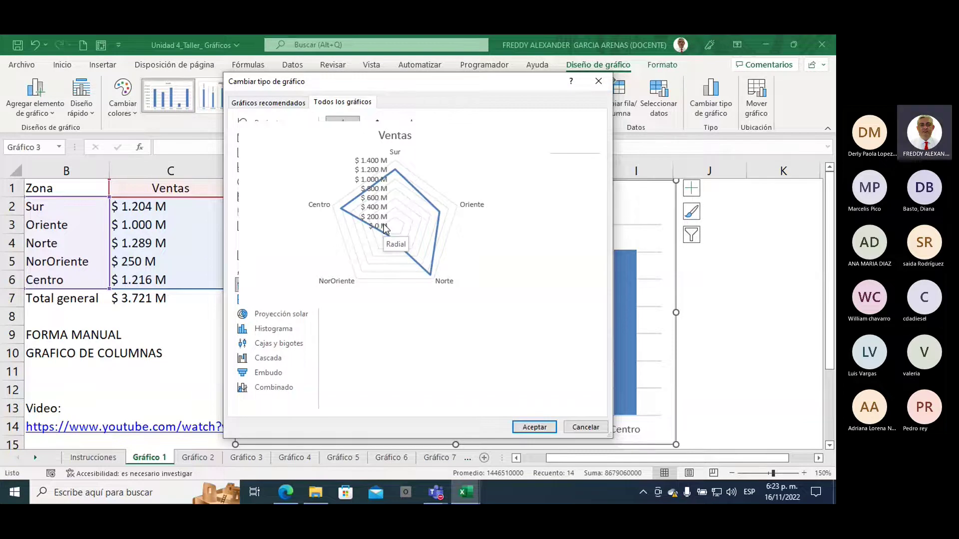
click(602, 86)
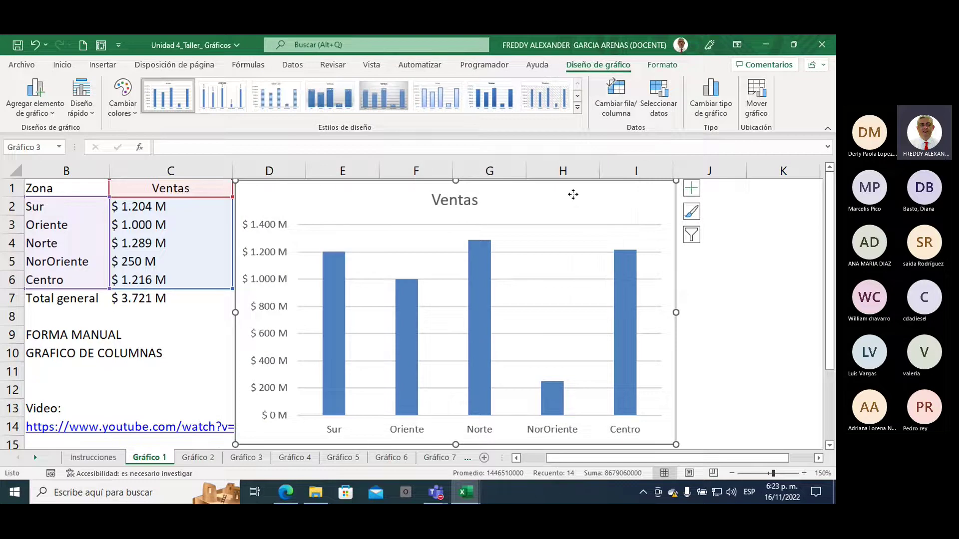
right_click(573, 194)
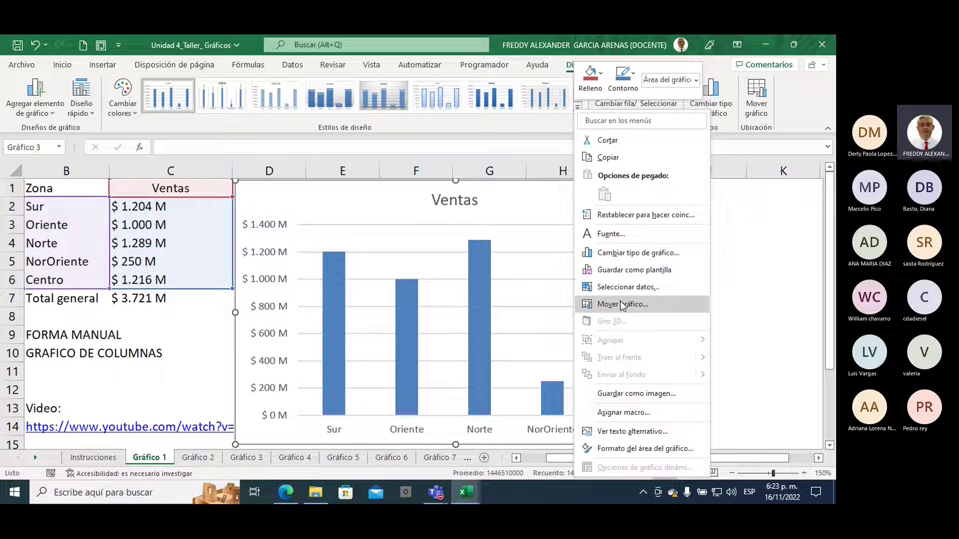
click(540, 204)
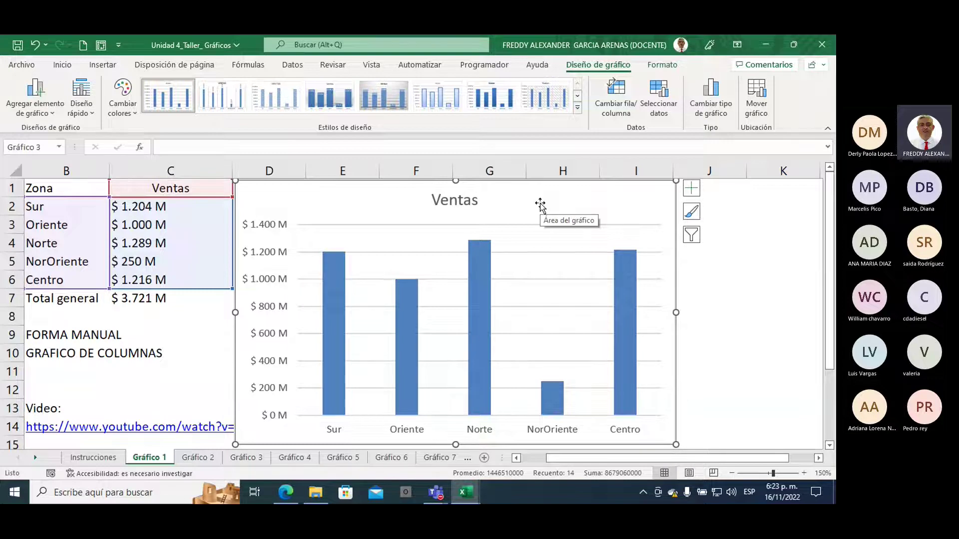
- Move the Ventas chart leftward so it covers about cells C1 to H14
drag(600, 460, 660, 436)
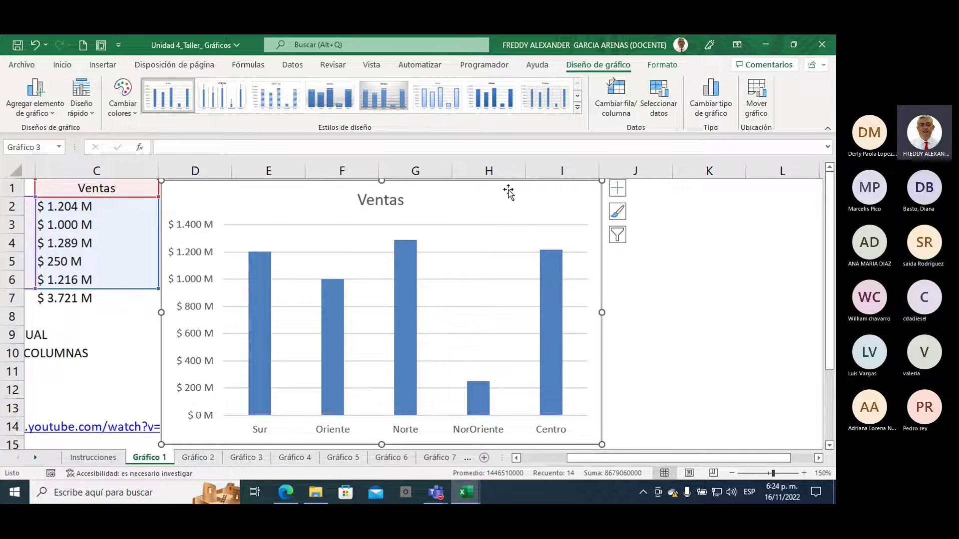
drag(507, 189, 447, 189)
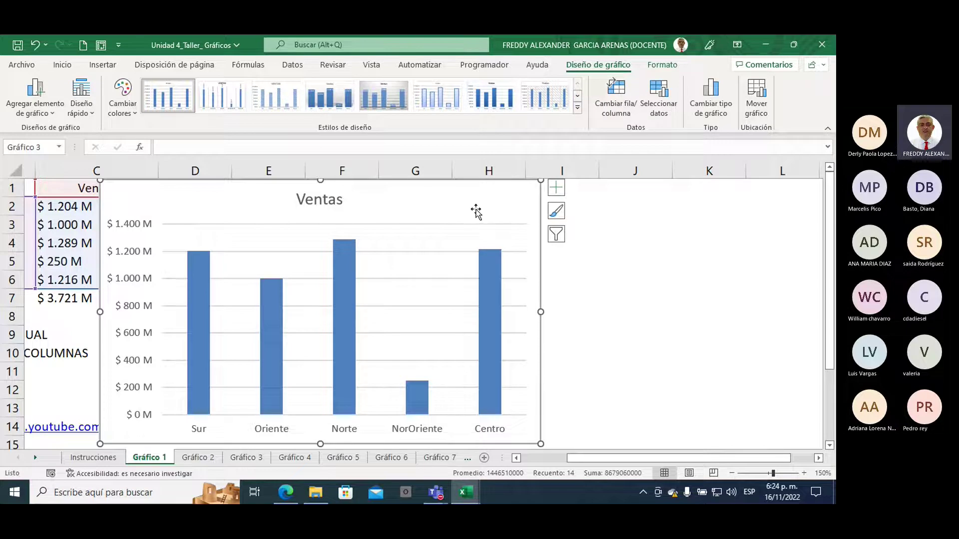
click(556, 188)
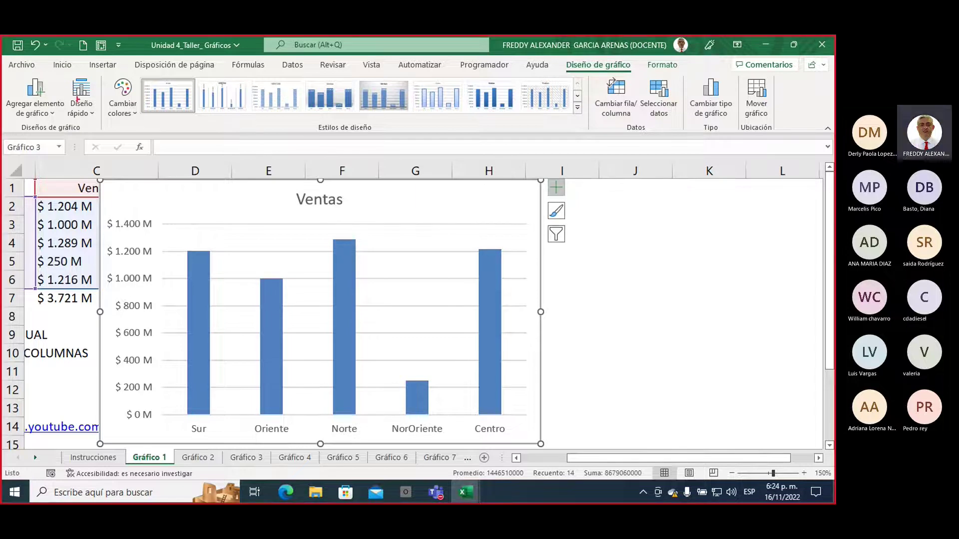
mouse_move(73, 100)
mouse_down()
mouse_move(30, 70)
mouse_move(4, 105)
mouse_move(52, 131)
mouse_move(72, 93)
mouse_up()
mouse_move(98, 175)
mouse_down()
mouse_move(59, 136)
mouse_move(76, 144)
mouse_up()
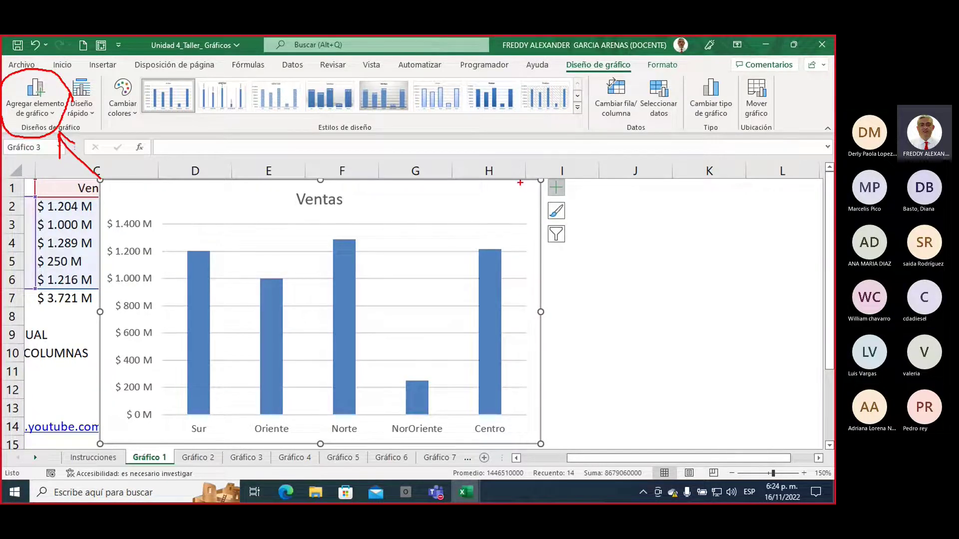
mouse_move(570, 184)
mouse_down()
mouse_move(580, 173)
mouse_move(538, 189)
mouse_move(554, 204)
mouse_move(581, 186)
mouse_up()
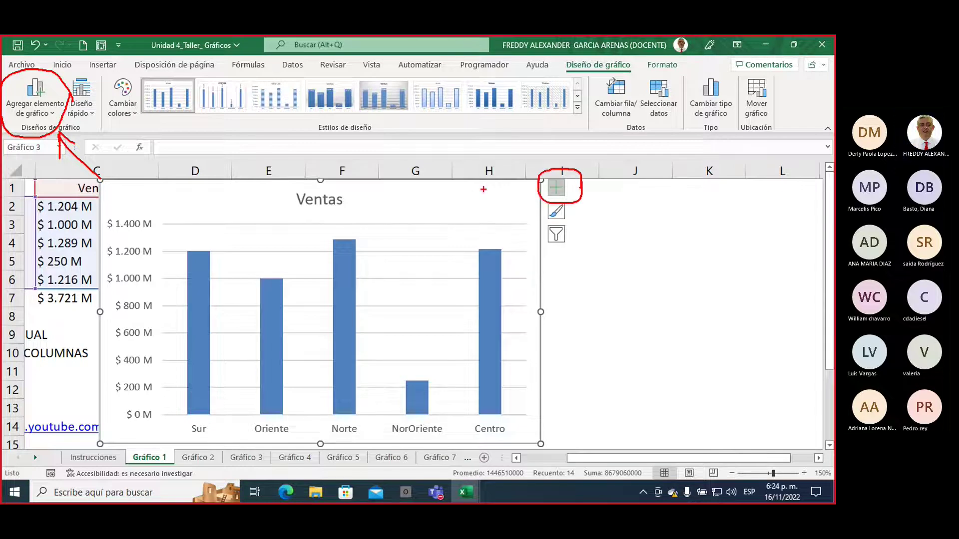
key(Escape)
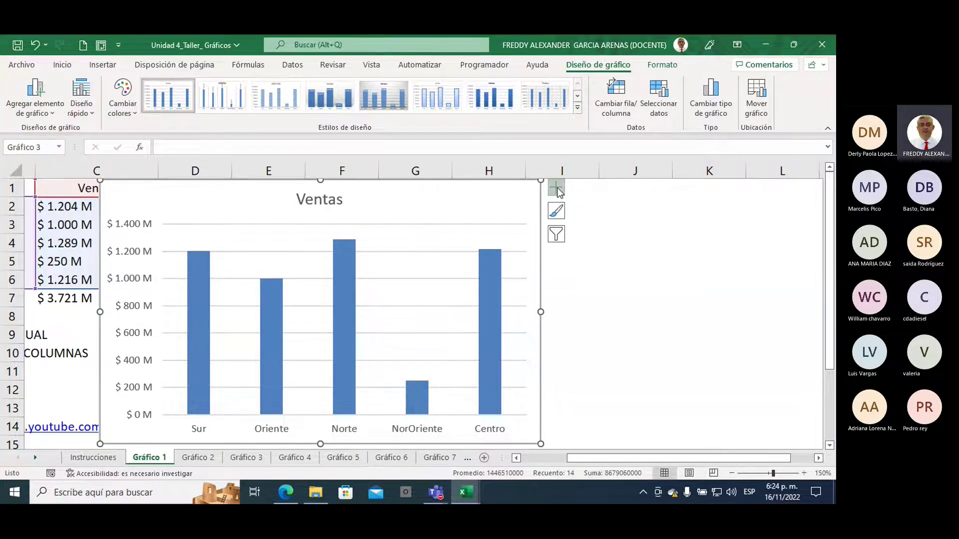
- Add axis titles to the Ventas chart and set the horizontal axis title to "Zonas"
click(557, 189)
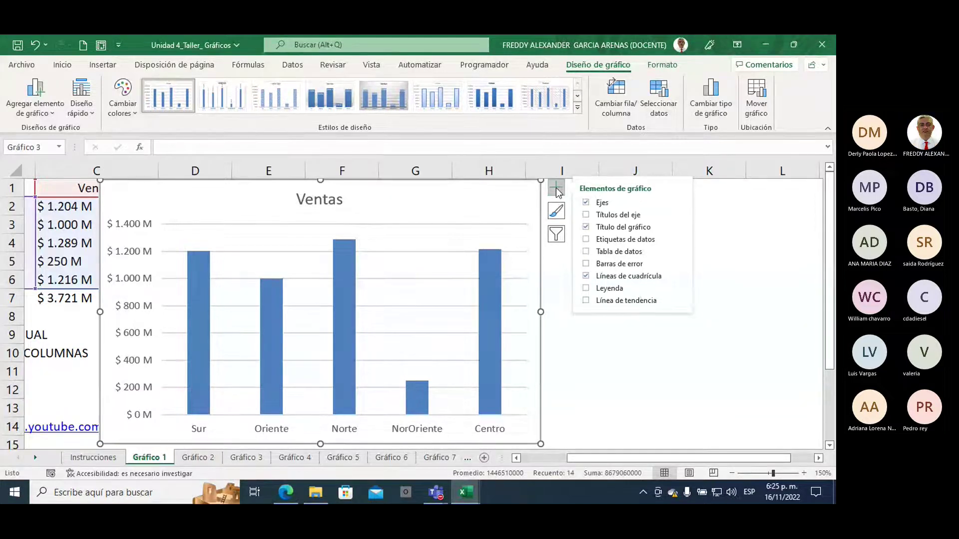
click(624, 216)
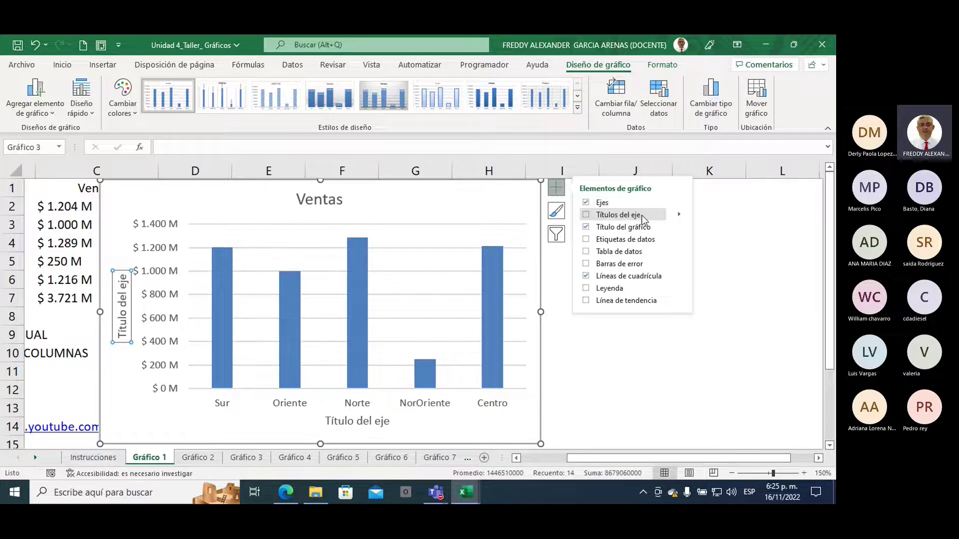
click(586, 215)
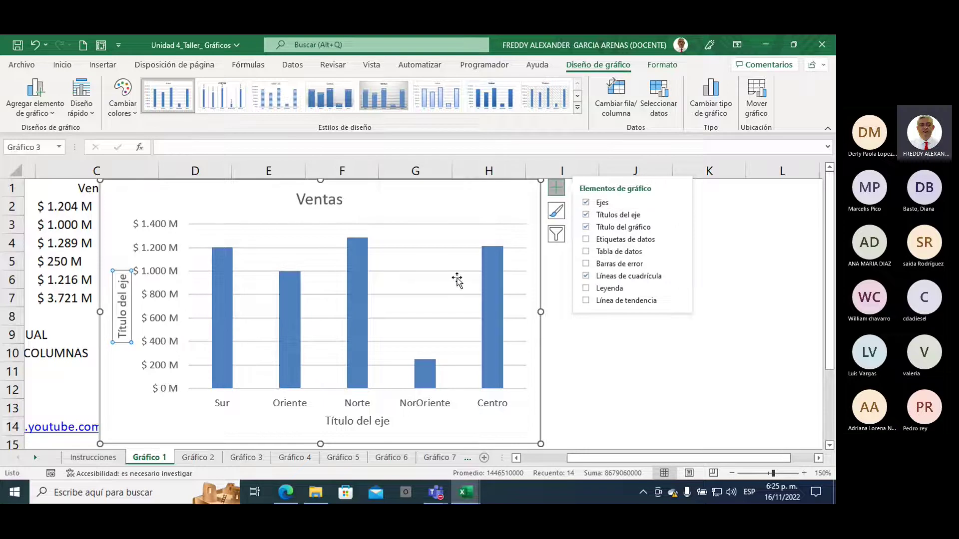
click(355, 421)
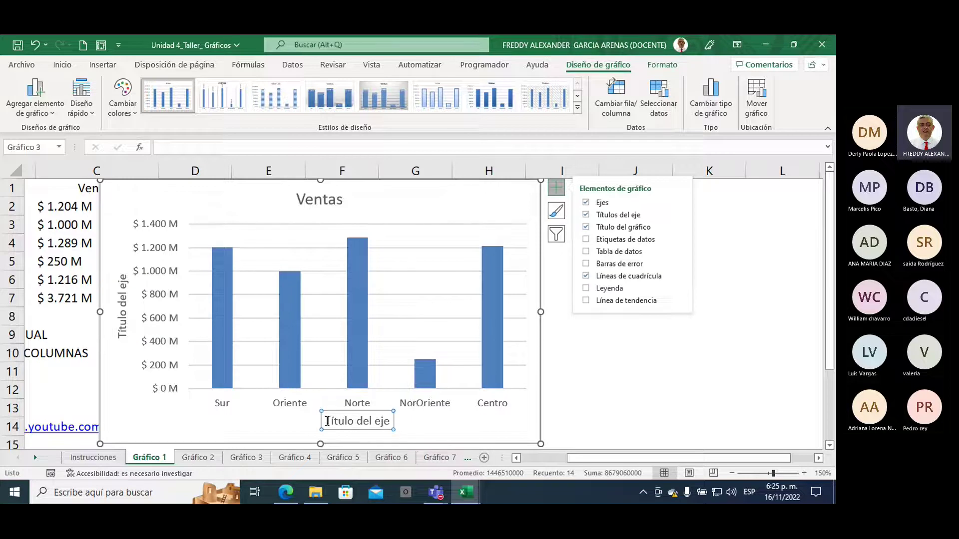
drag(325, 421, 396, 419)
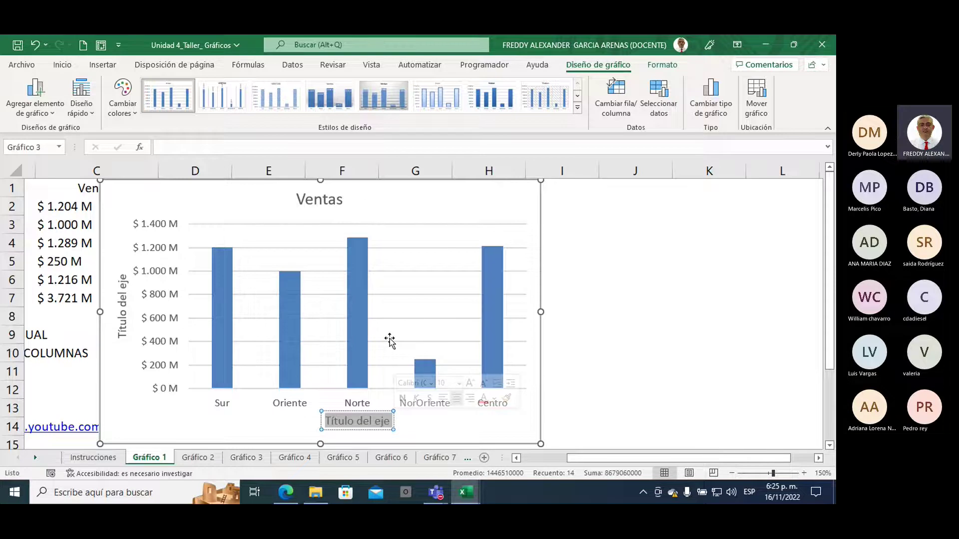
text(Zonas)
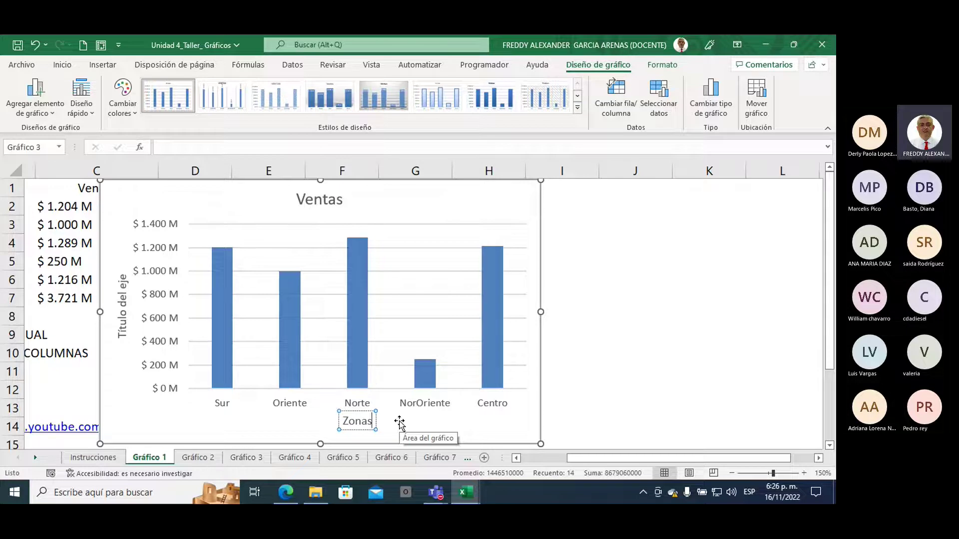
- Replace the placeholder vertical axis title of the Ventas chart with "Ventas"
click(123, 304)
click(123, 305)
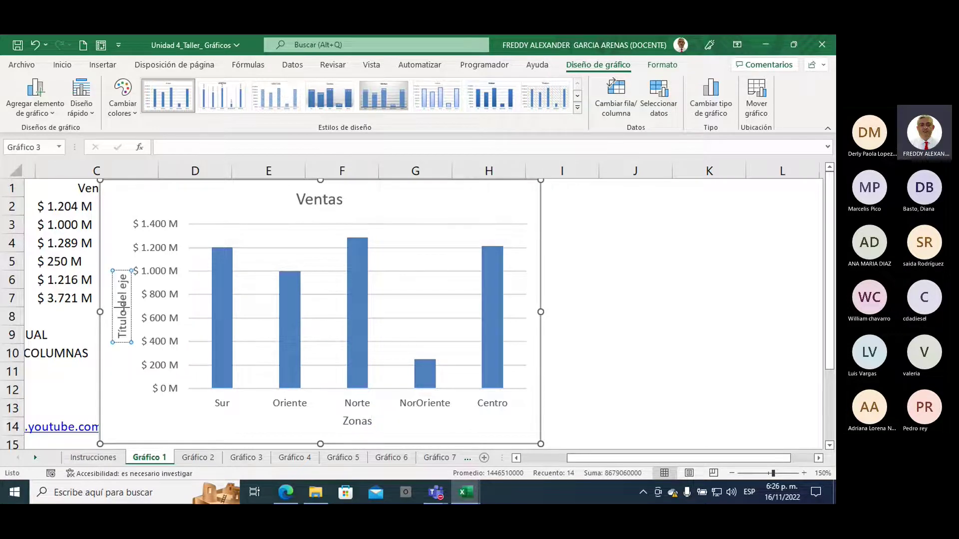
key(BackSpace)
key(BackSpace)
key(BackSpace)
key(BackSpace)
key(BackSpace)
key(BackSpace)
key(BackSpace)
key(BackSpace)
key(BackSpace)
key(BackSpace)
key(BackSpace)
key(BackSpace)
key(BackSpace)
key(BackSpace)
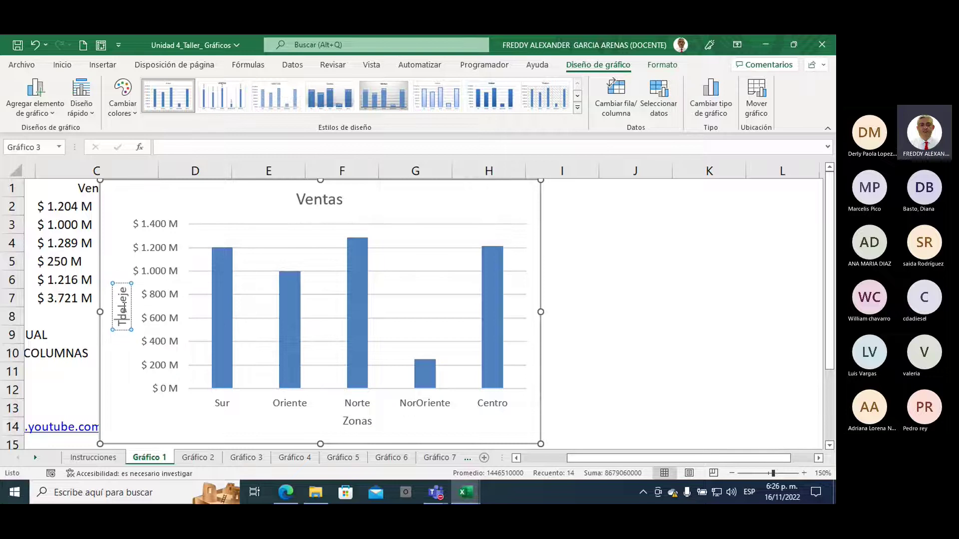
key(BackSpace)
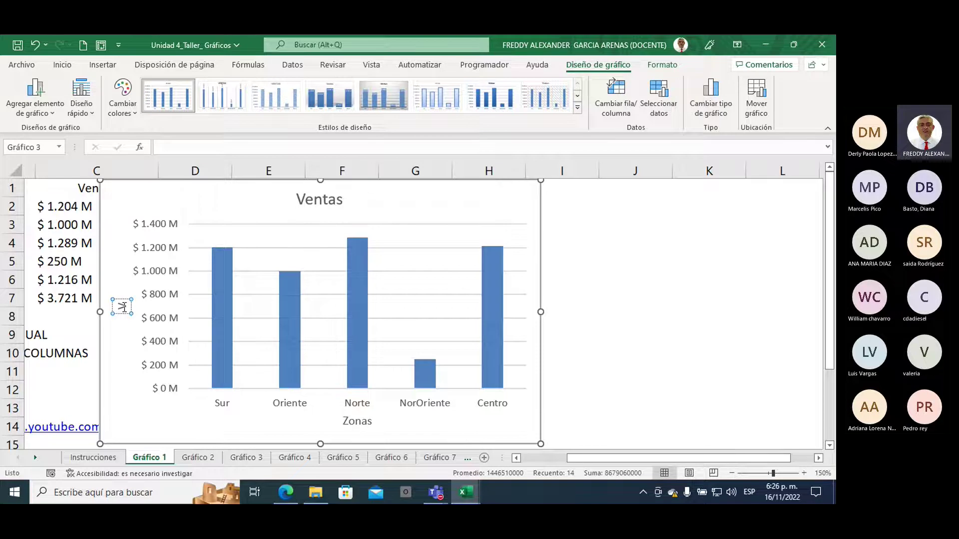
text(Ventas)
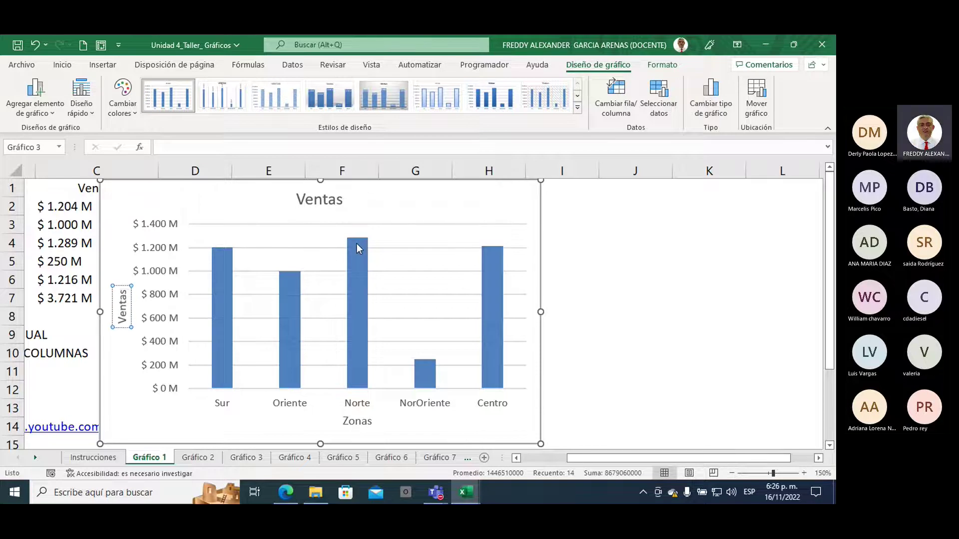
click(415, 209)
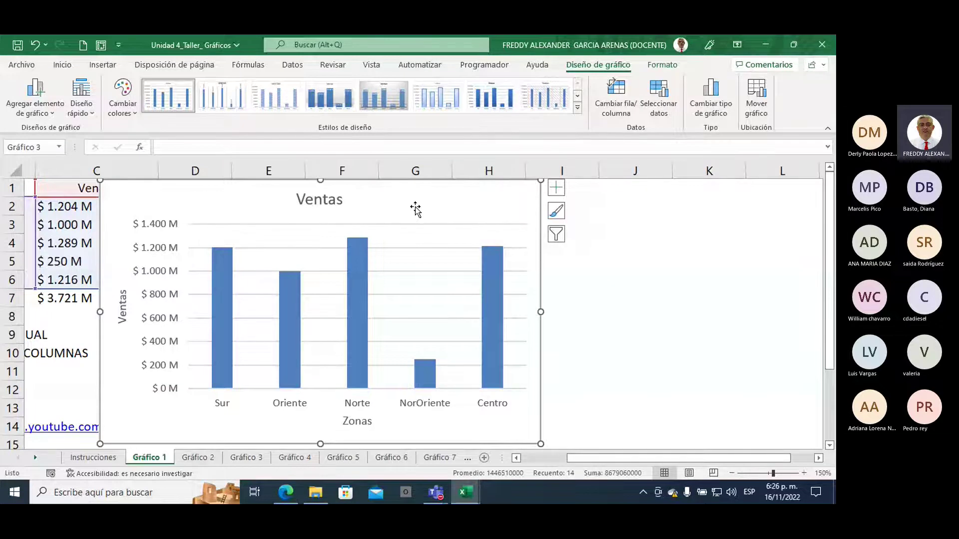
- Remove the primary vertical axis title from the Ventas chart while keeping the horizontal one
click(555, 189)
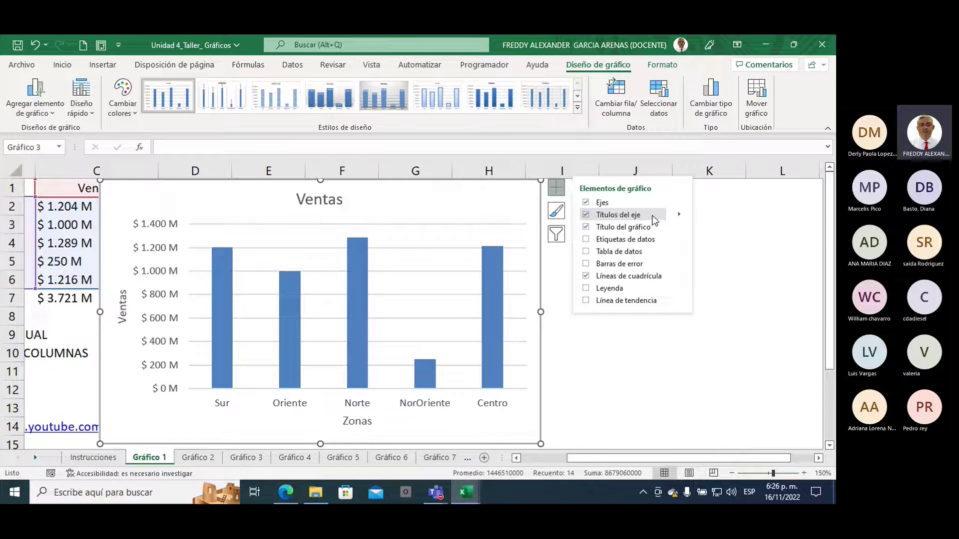
click(679, 216)
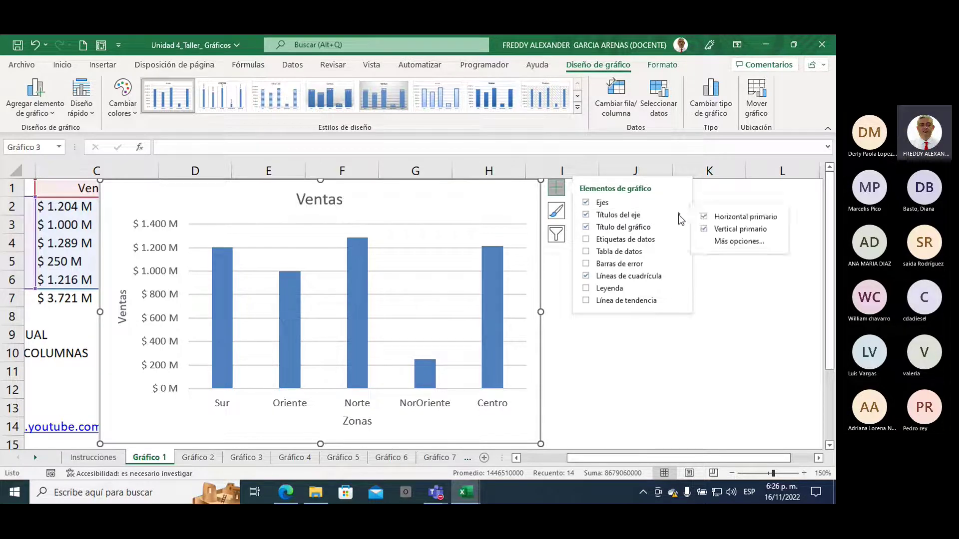
click(705, 229)
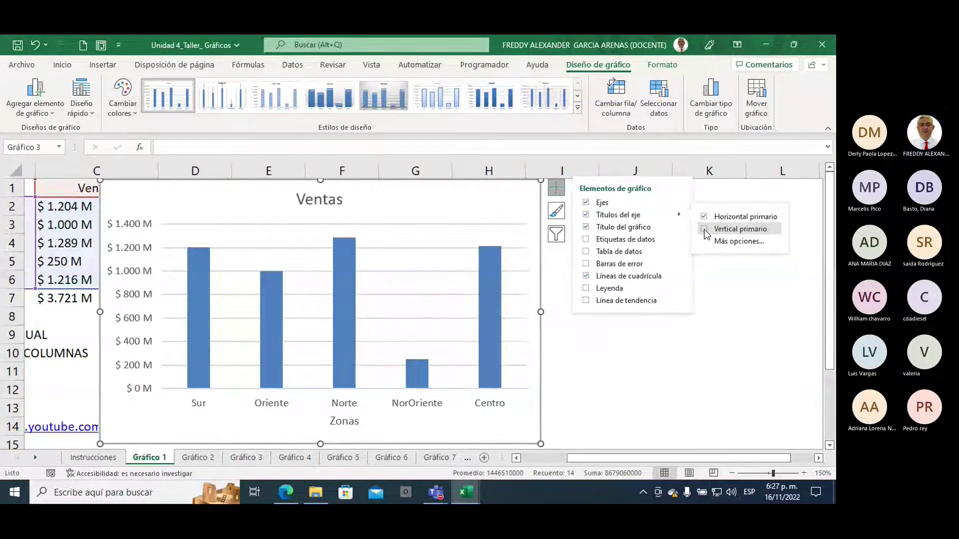
- Hide and restore the chart title, and change its text to "Ventas totales por Zona"
click(587, 229)
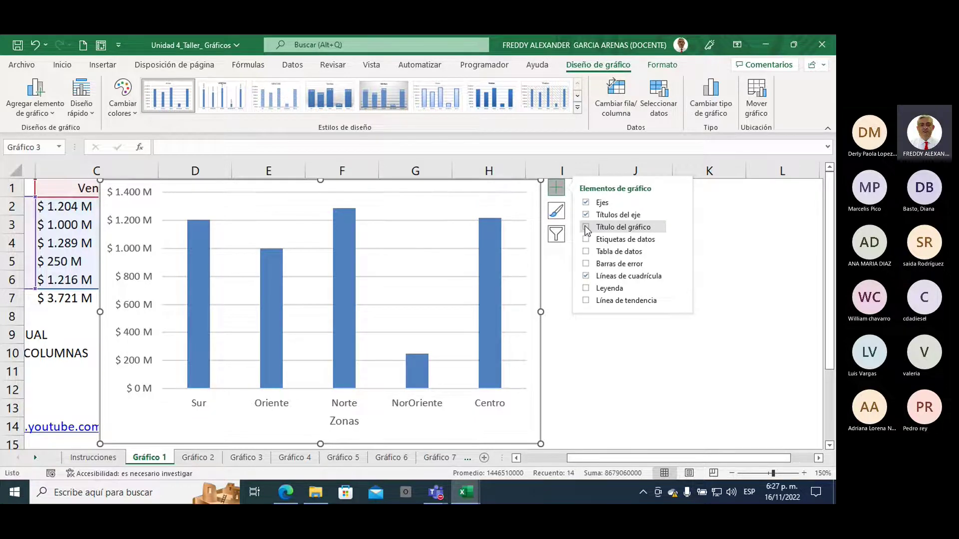
click(587, 228)
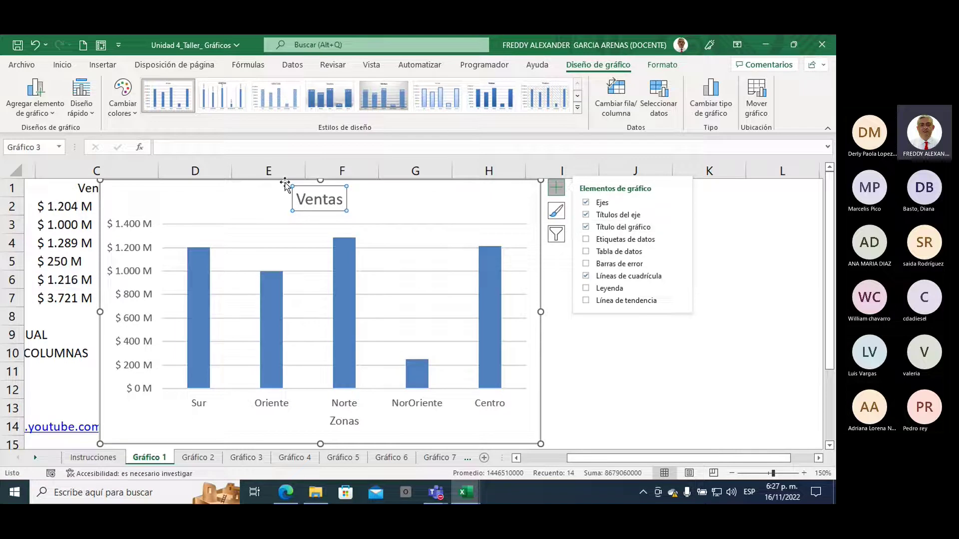
click(341, 202)
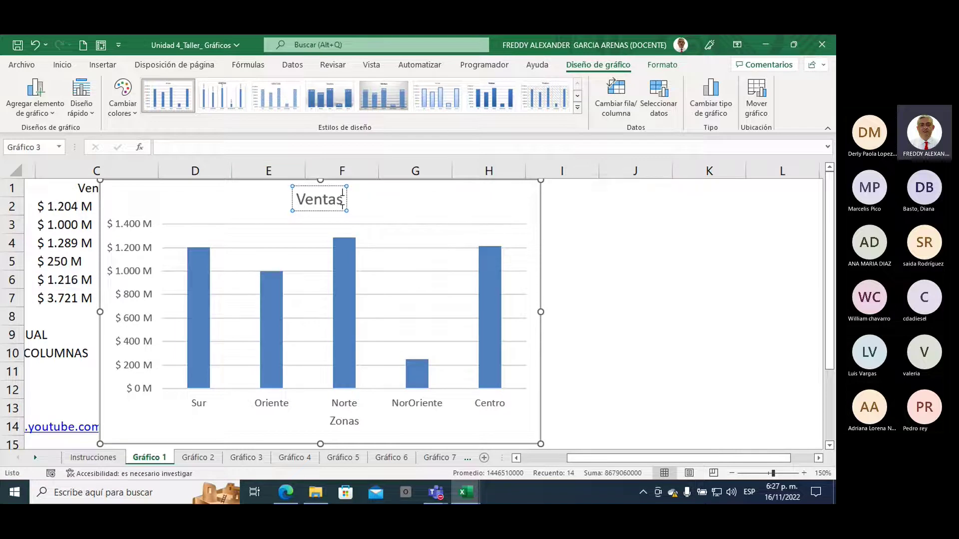
text(total)
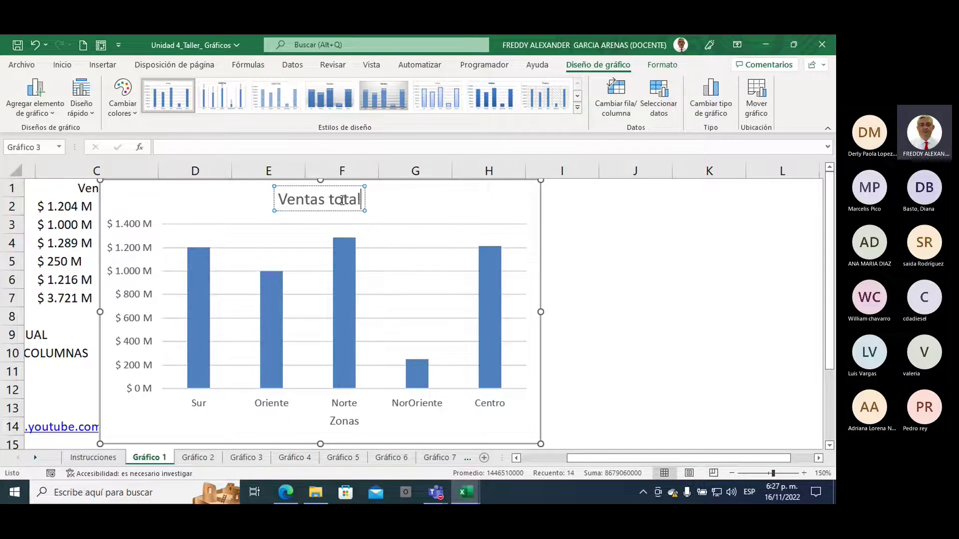
text(es en cadad)
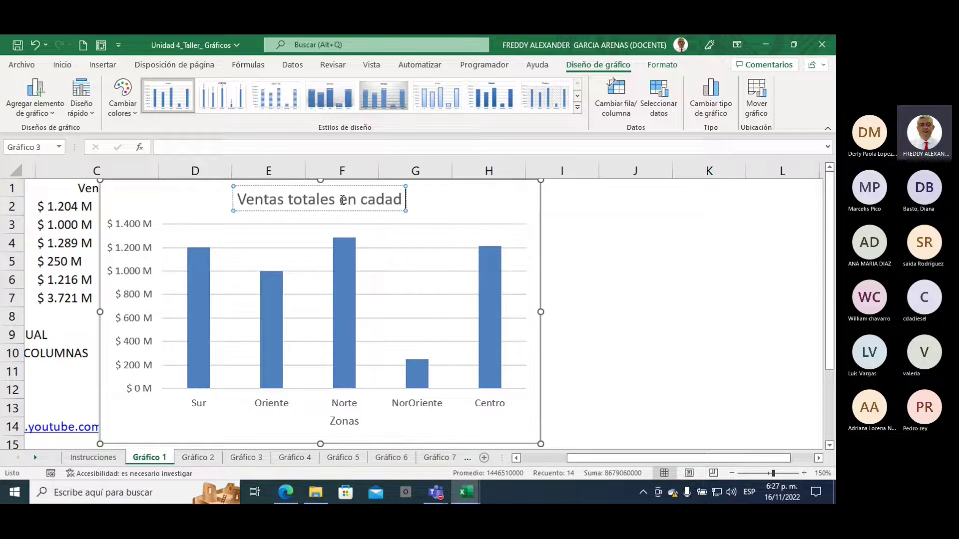
key(BackSpace)
key(BackSpace)
key(BackSpace)
key(BackSpace)
key(BackSpace)
key(BackSpace)
key(BackSpace)
key(BackSpace)
key(BackSpace)
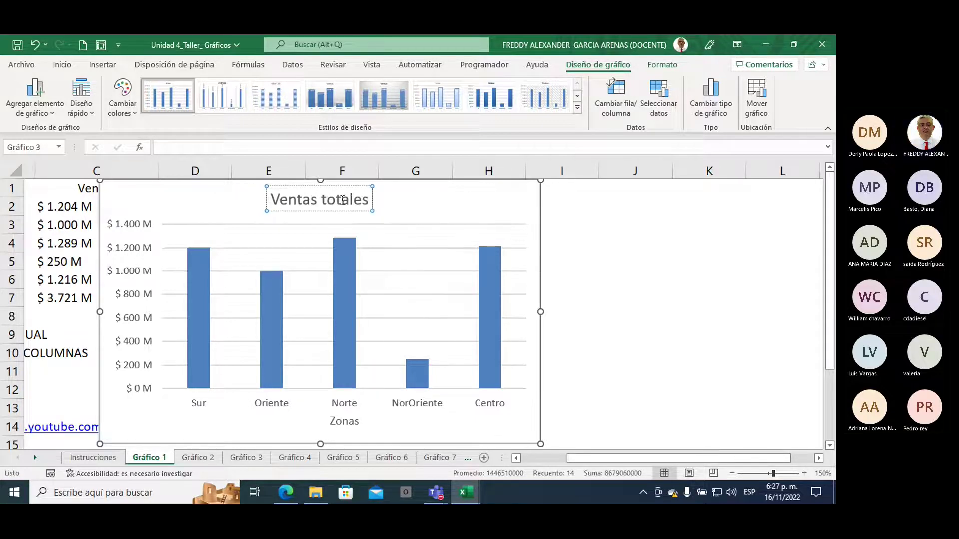
text(por Zona)
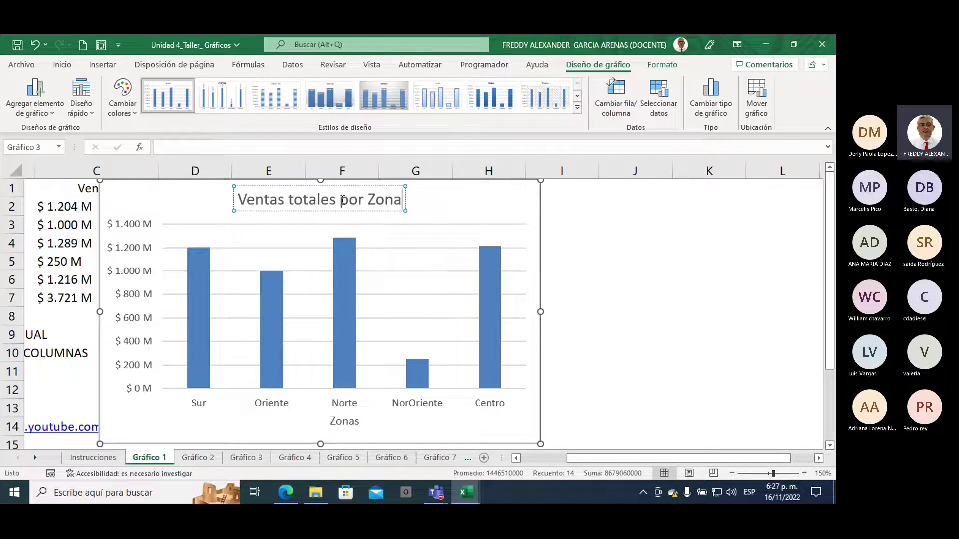
click(526, 200)
click(547, 188)
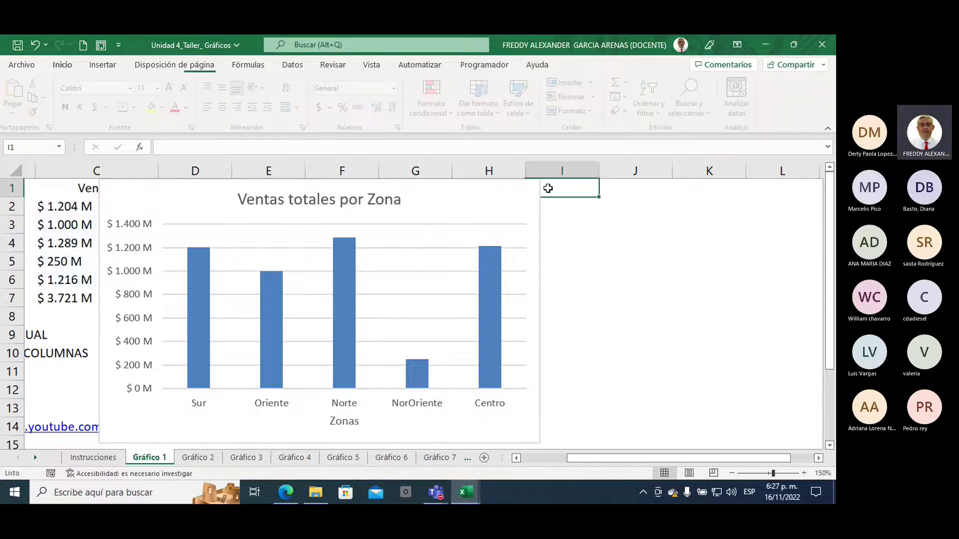
- Try data labels on the sales chart, and replace them with a data table without legend keys
click(538, 188)
click(556, 188)
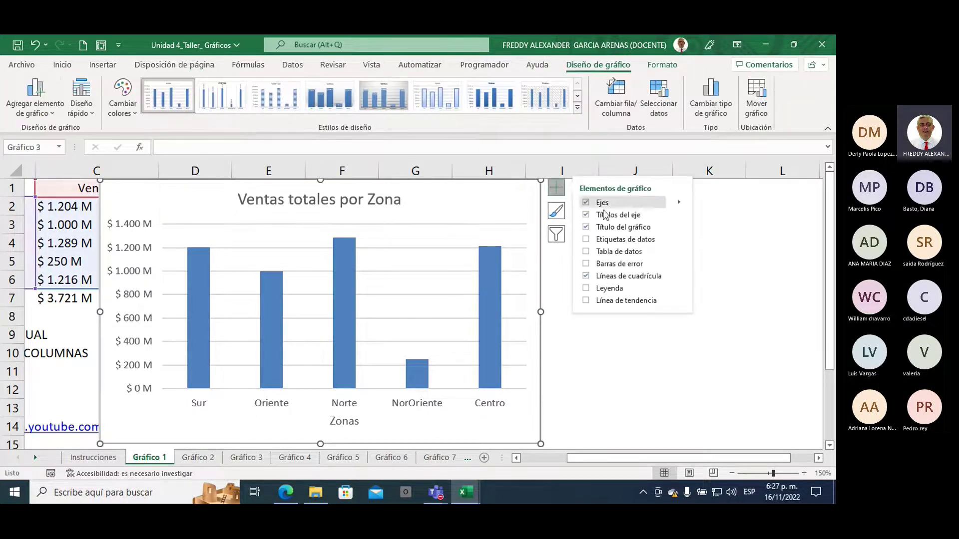
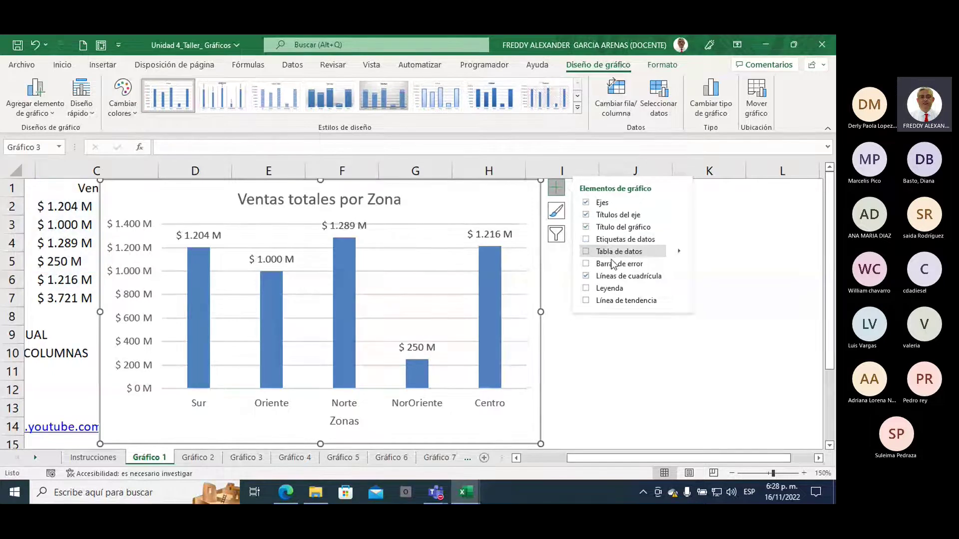
click(586, 240)
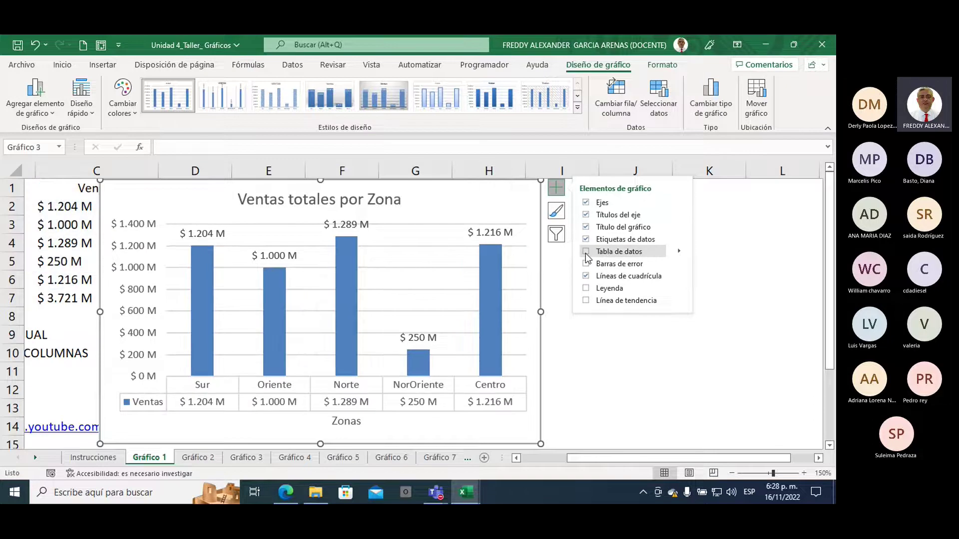
click(586, 252)
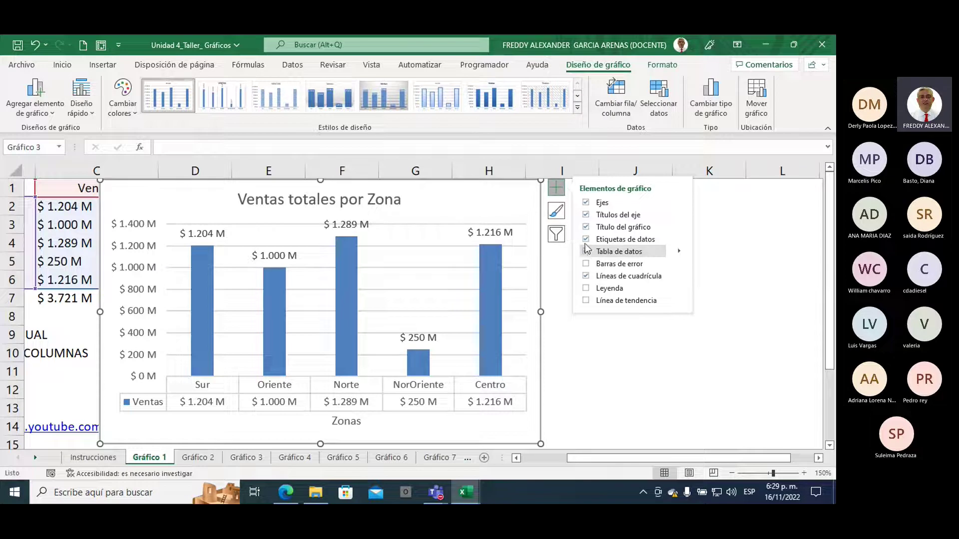
click(586, 238)
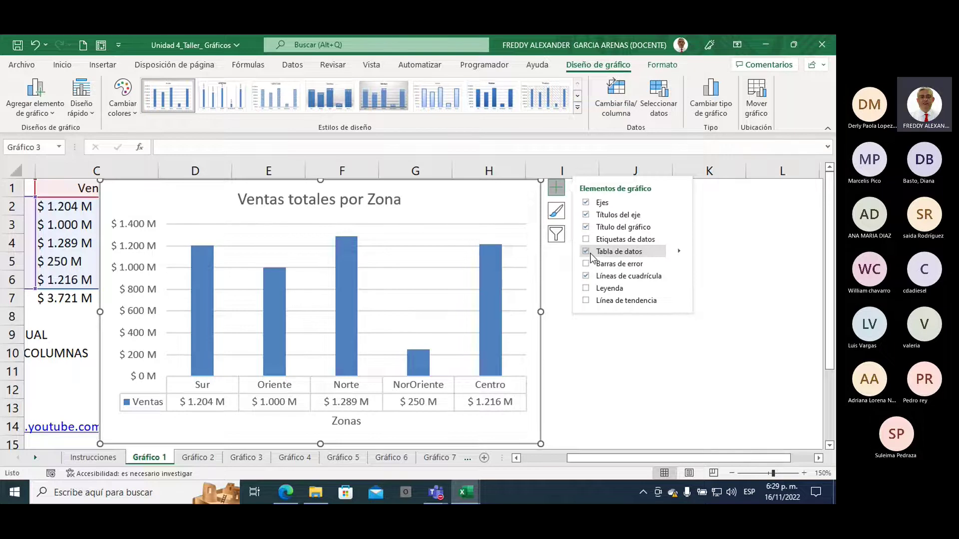
click(679, 253)
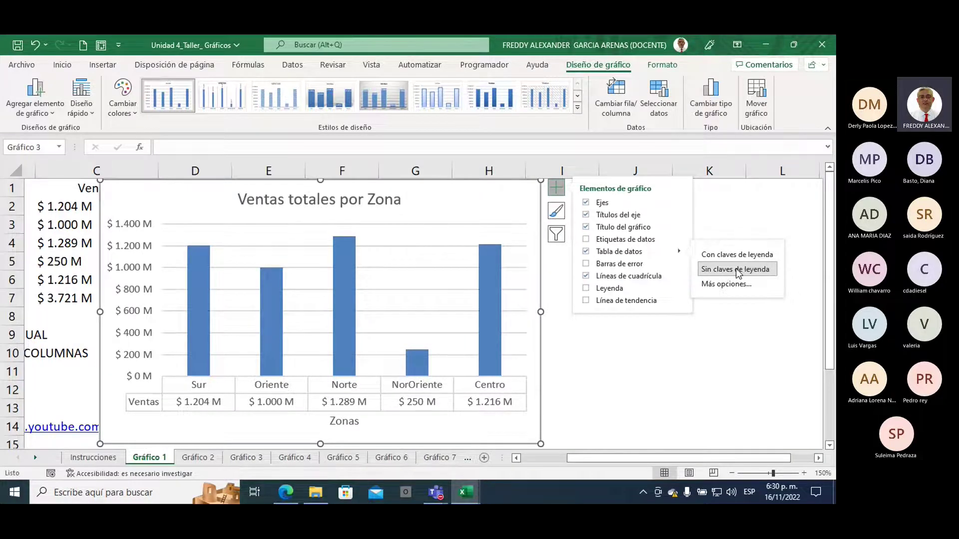
- Try out the legend and trendline elements on the sales chart, leaving both off
click(586, 288)
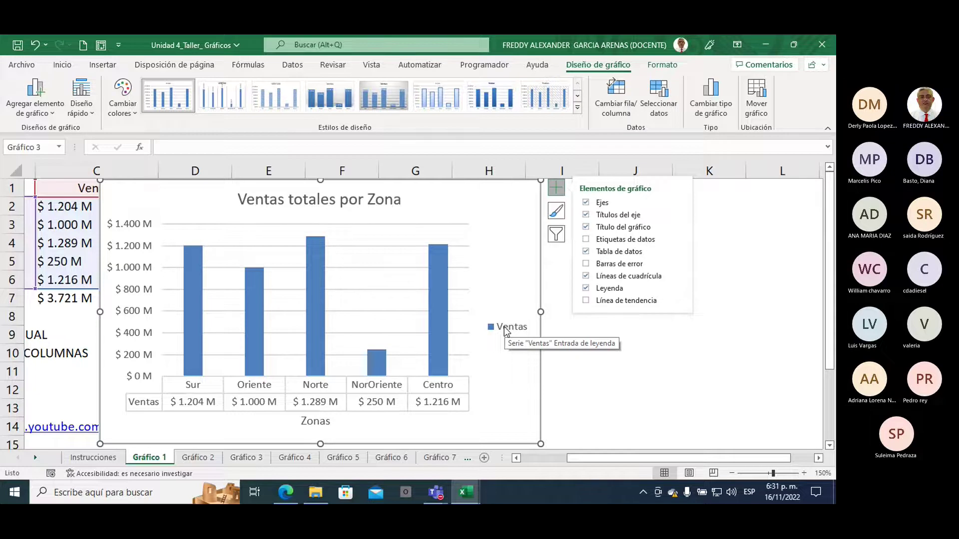
click(585, 289)
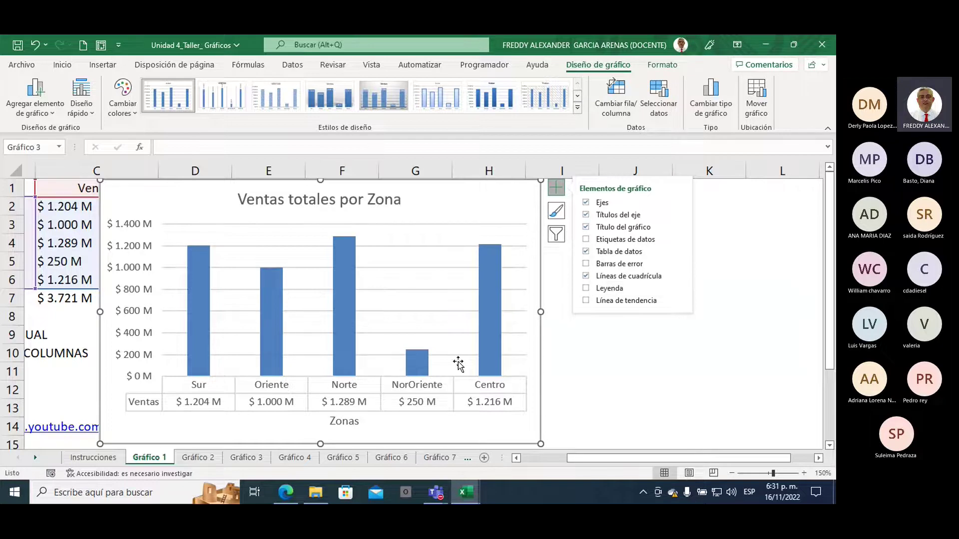
mouse_move(484, 348)
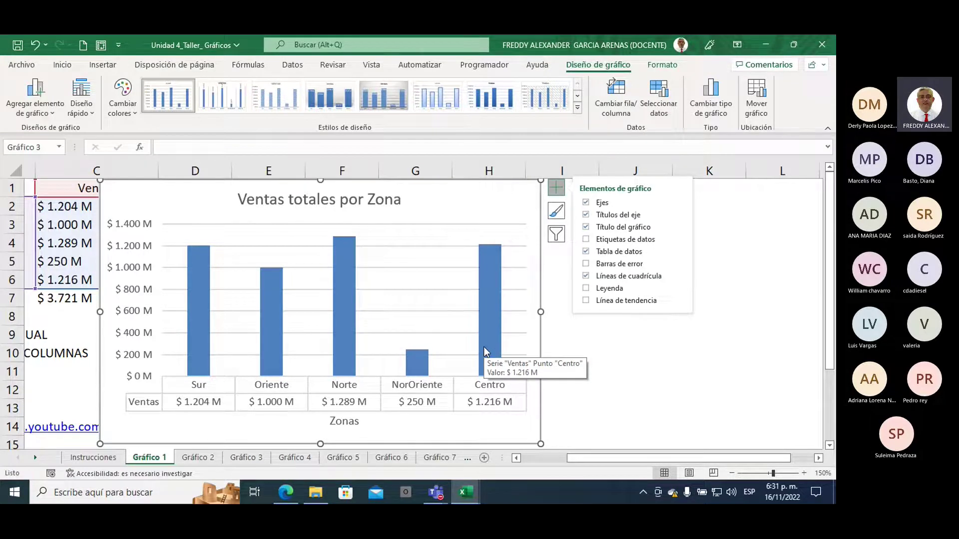
click(586, 300)
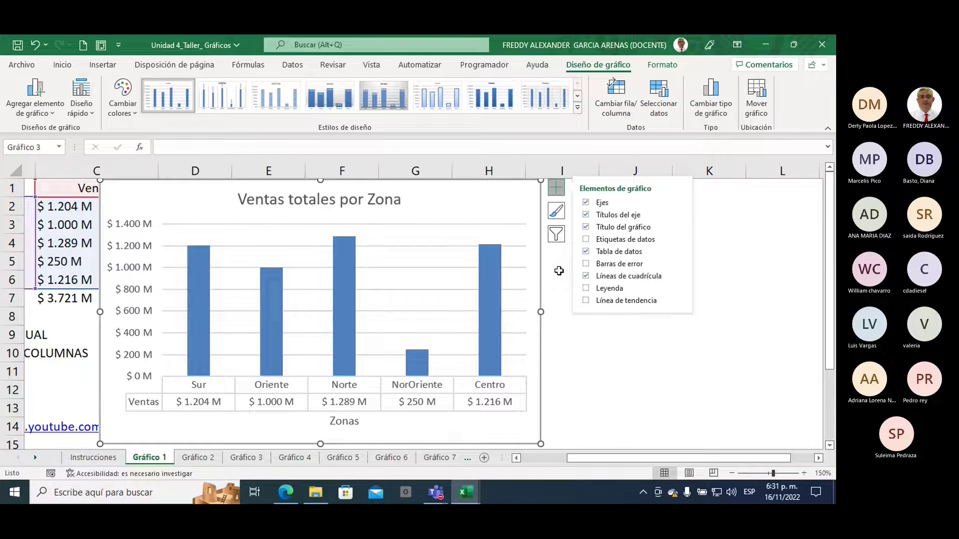
- Preview the chart's styles and color palettes and review its series and category filters without applying any
click(556, 209)
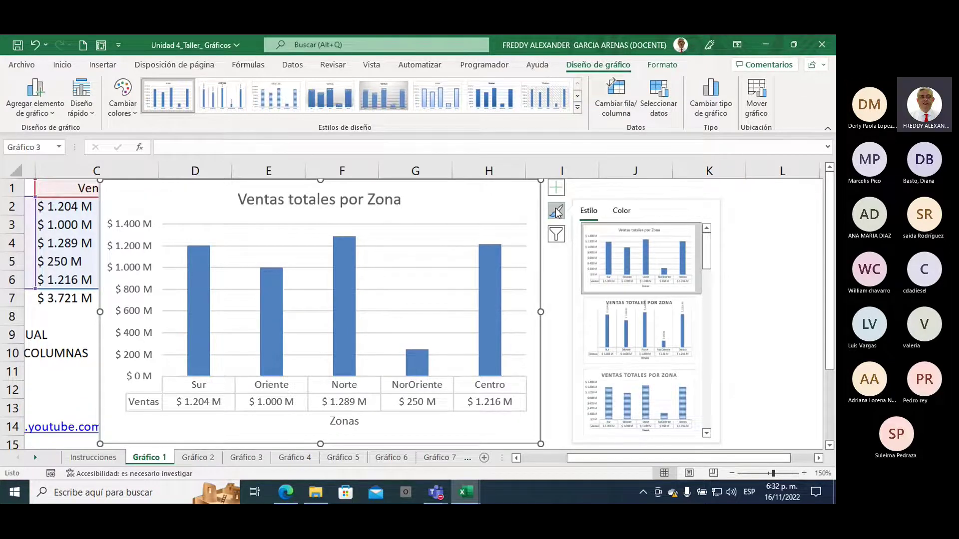
drag(706, 243, 706, 289)
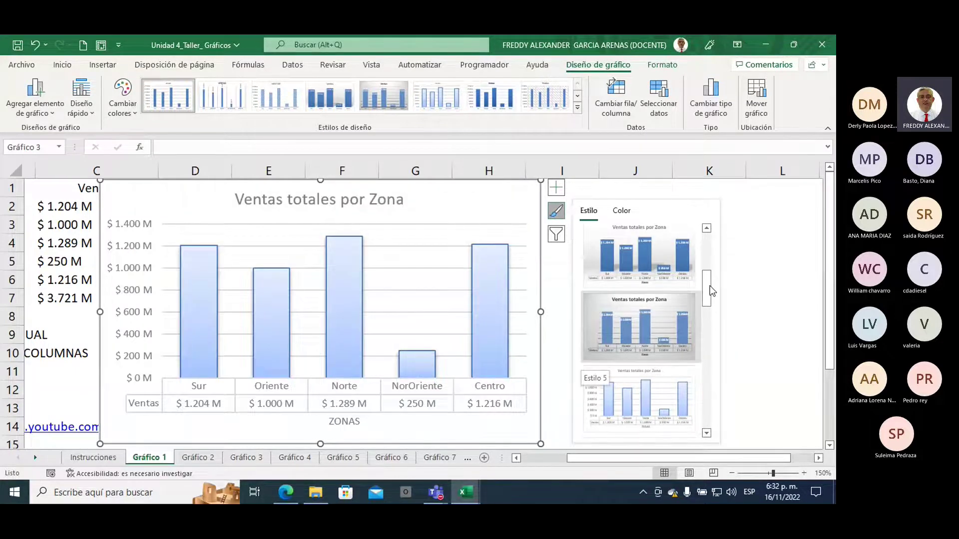
drag(710, 286, 709, 345)
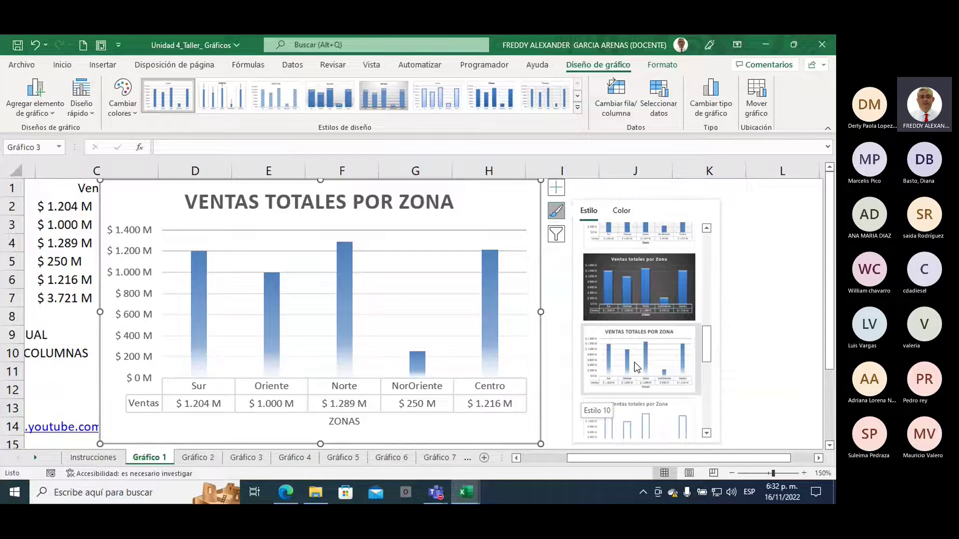
click(620, 211)
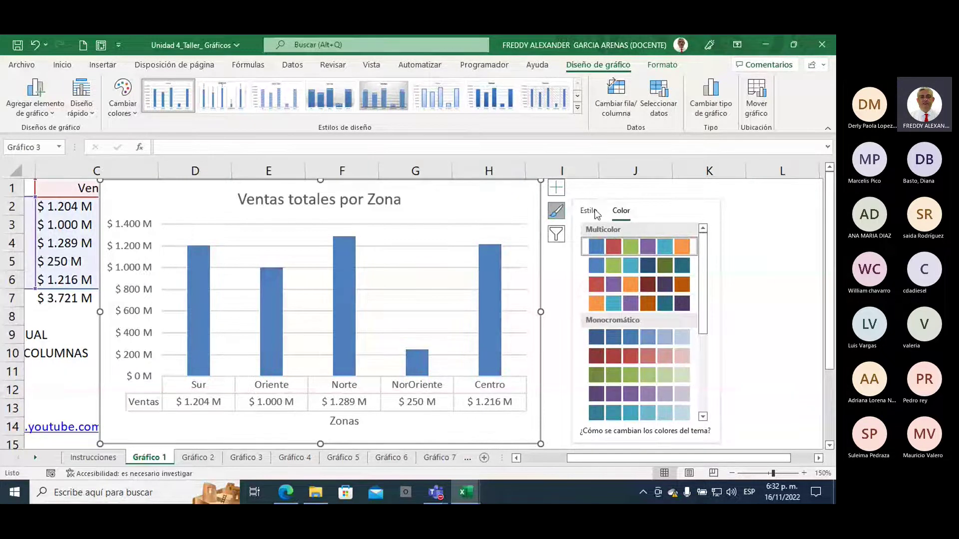
click(549, 263)
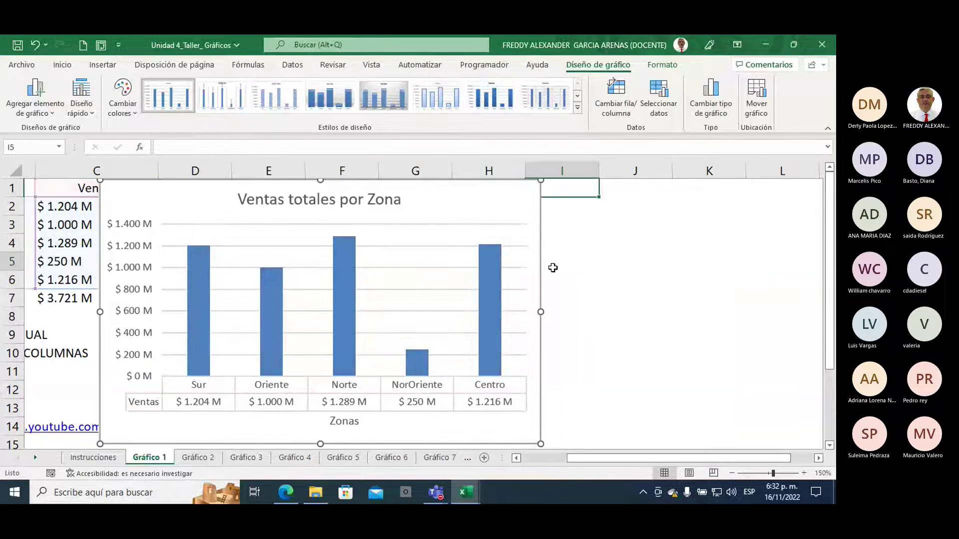
click(510, 194)
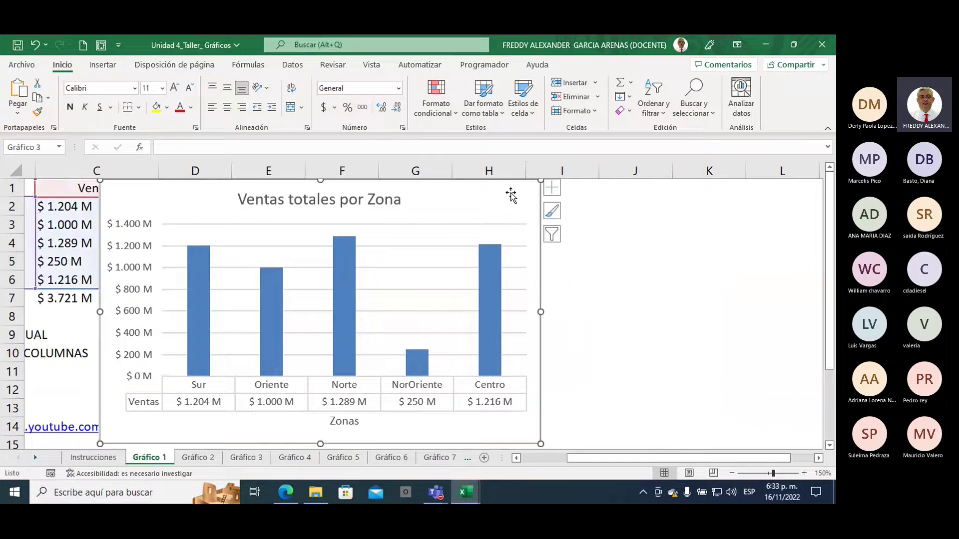
click(558, 236)
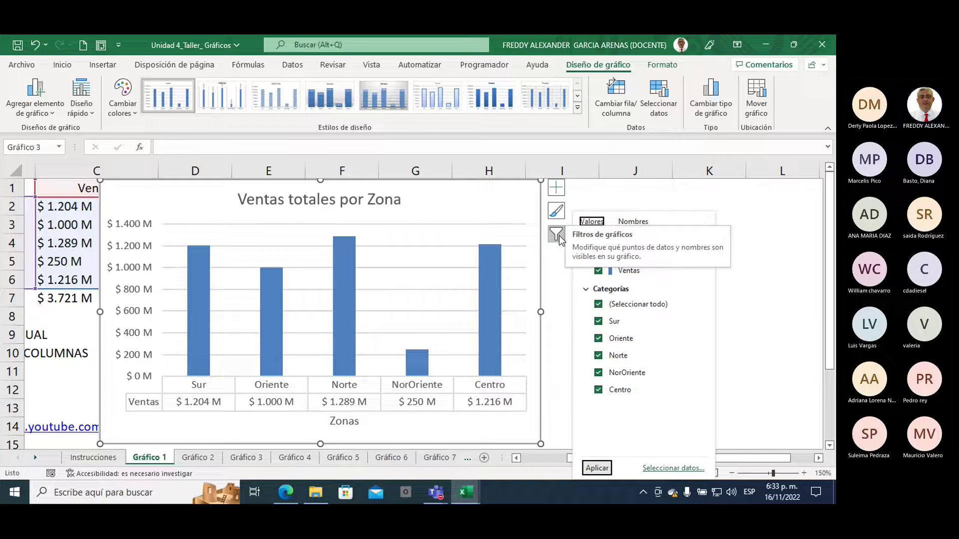
click(556, 240)
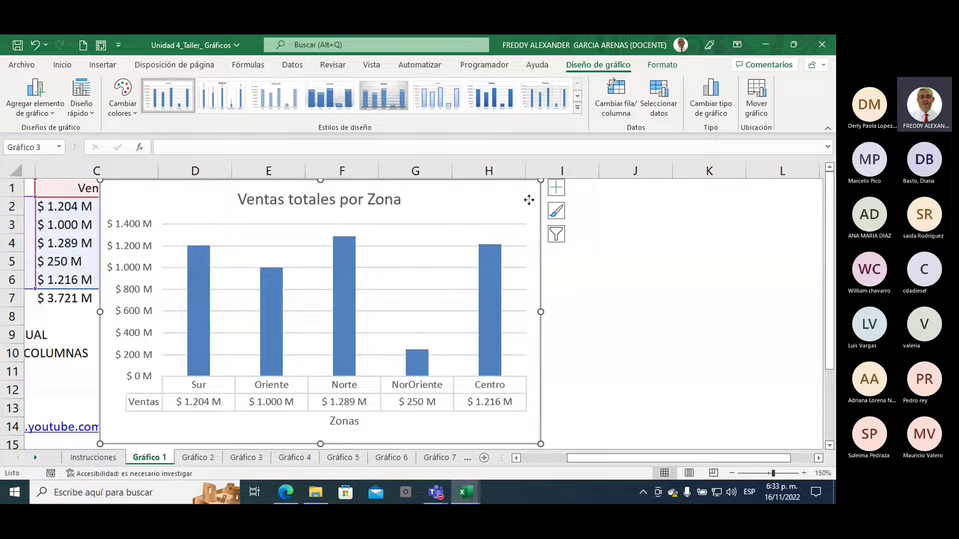
- Move the chart rightward to start at column D, clear of the Ventas figures in column C
drag(522, 199, 608, 200)
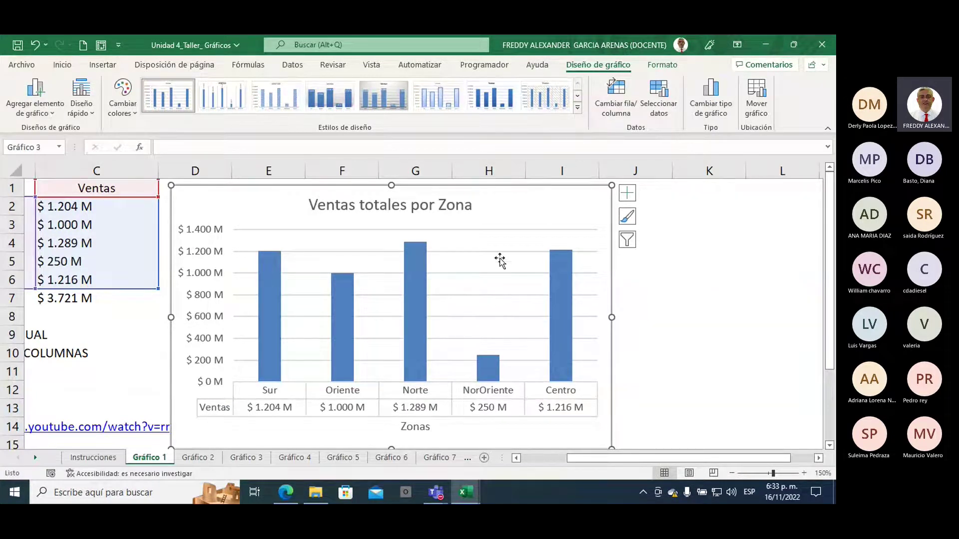
- Move the sales chart farther across the sheet to start at the end of column F, clear of the video link
click(628, 194)
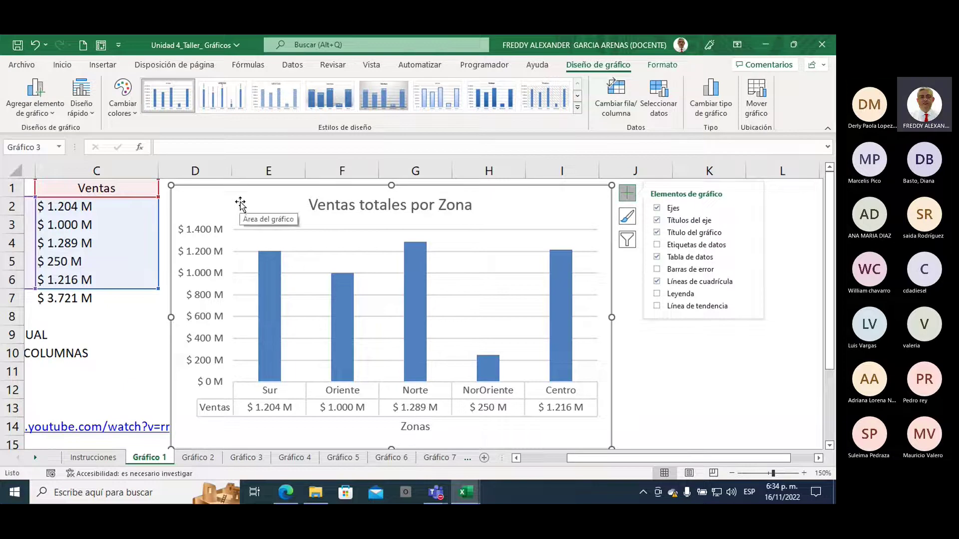
drag(255, 204, 424, 210)
scroll(123, 290, down, 2)
scroll(124, 297, up, 2)
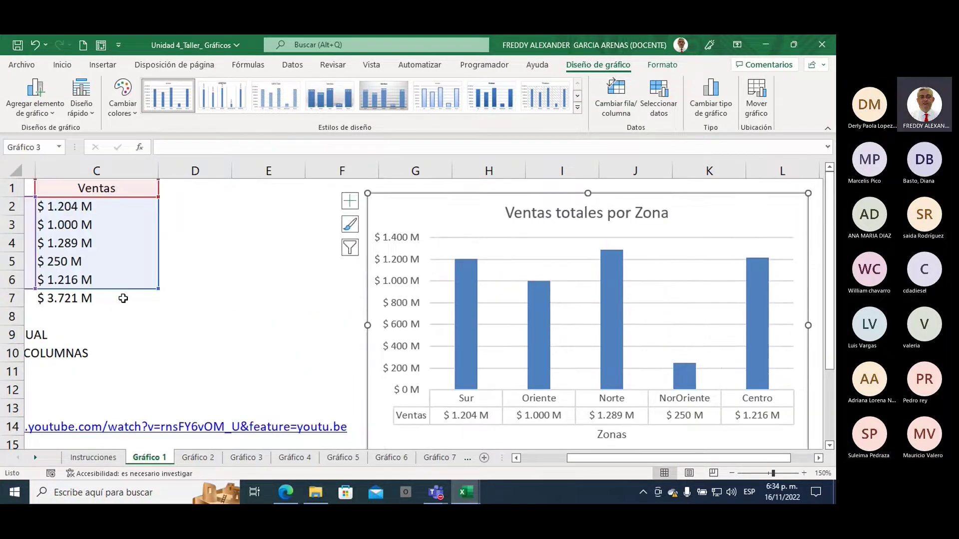
drag(577, 460, 511, 462)
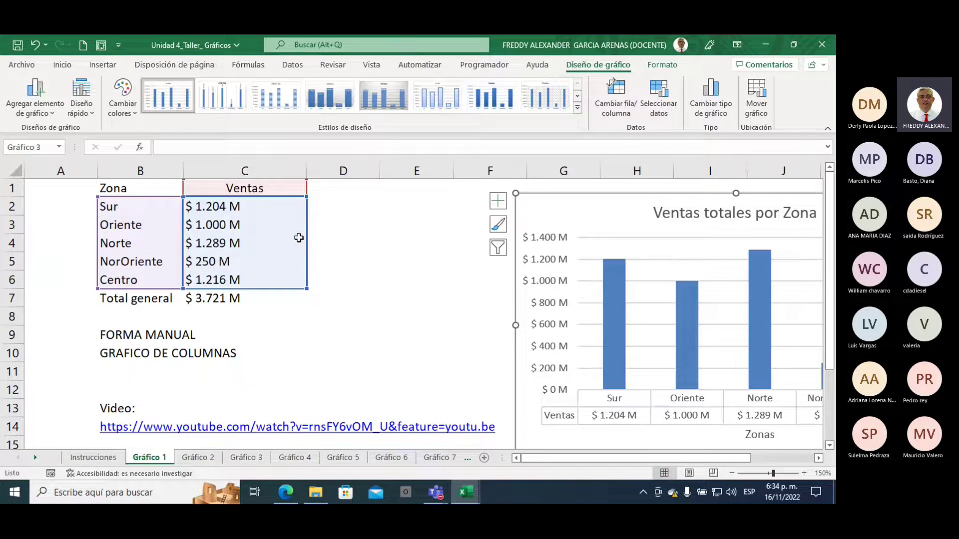
- Open the Gráfico 2 worksheet at the table of months and units sold
click(198, 458)
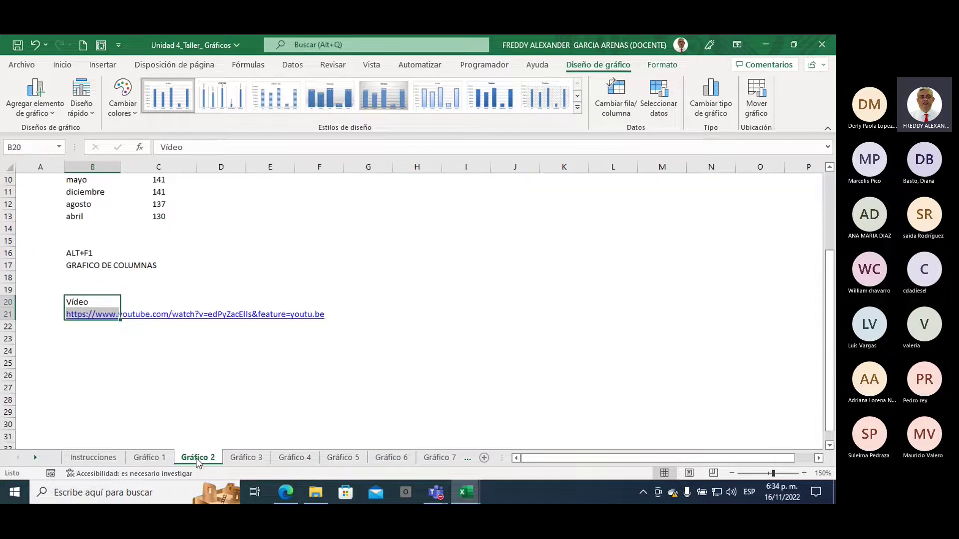
scroll(250, 398, up, 2)
scroll(250, 398, up, 1)
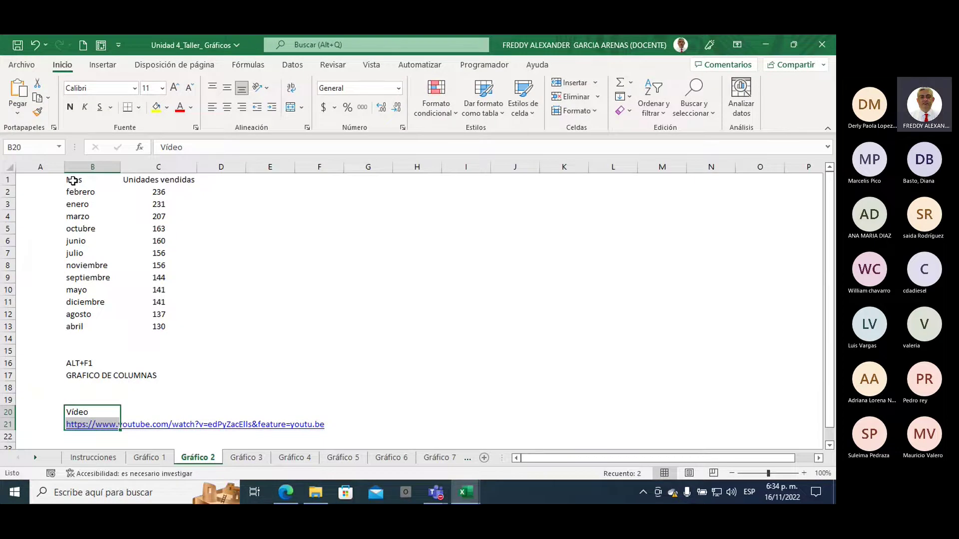
- Sort the table in B1:C13 by Mes, using the custom list enero, febrero, marzo, abril, mayo, junio… as the order
drag(73, 180, 139, 326)
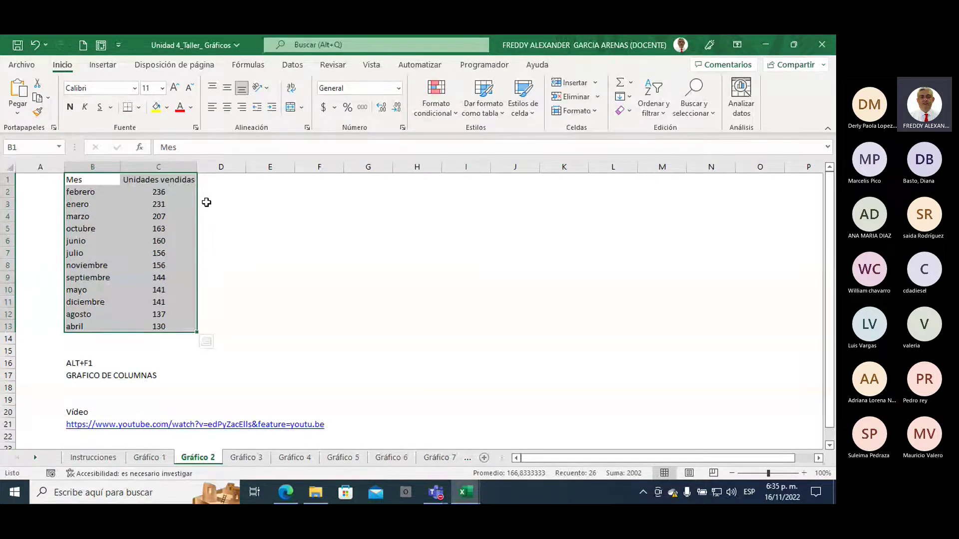
click(660, 112)
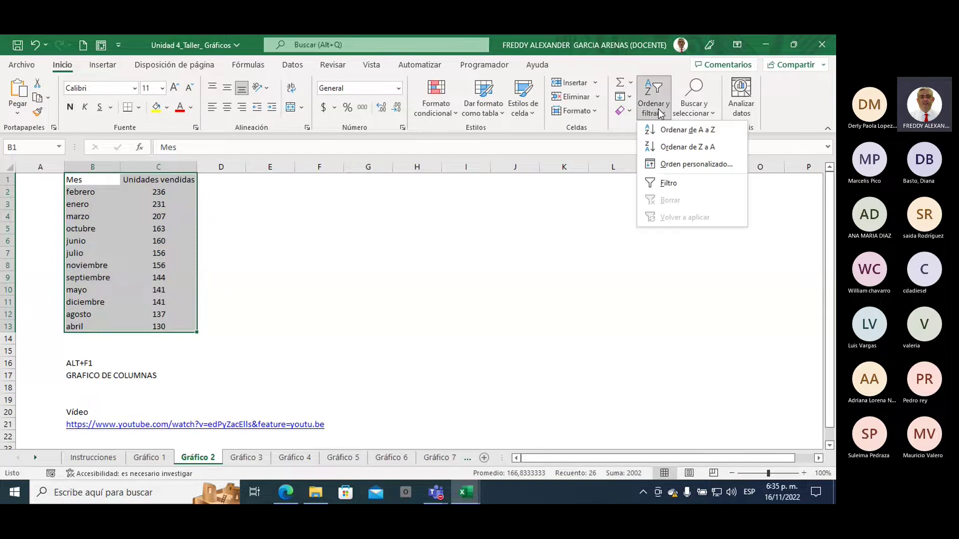
click(696, 164)
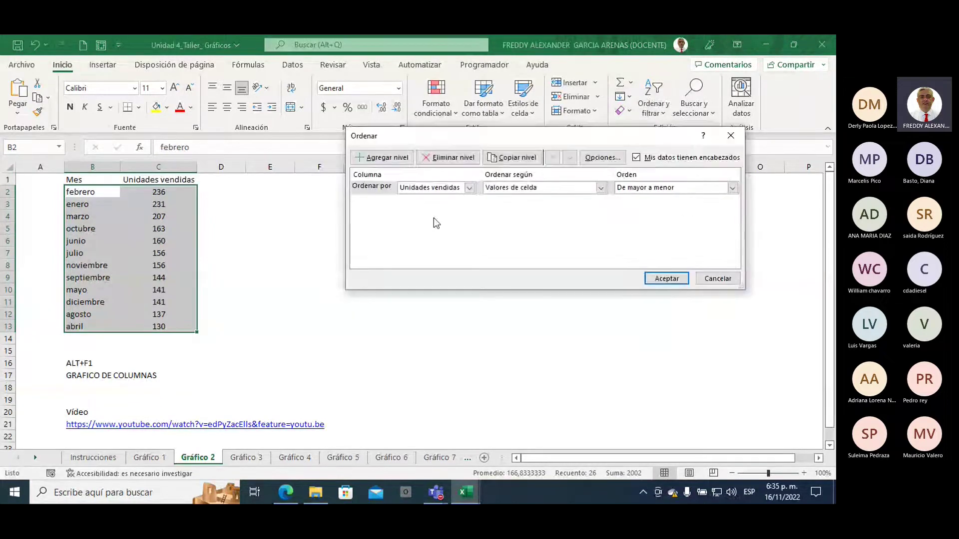
click(470, 188)
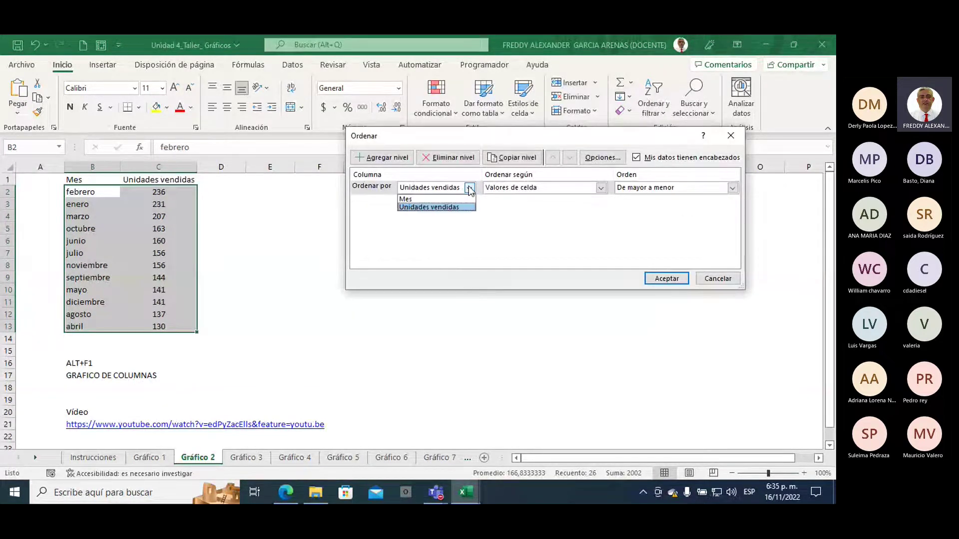
click(424, 200)
click(733, 188)
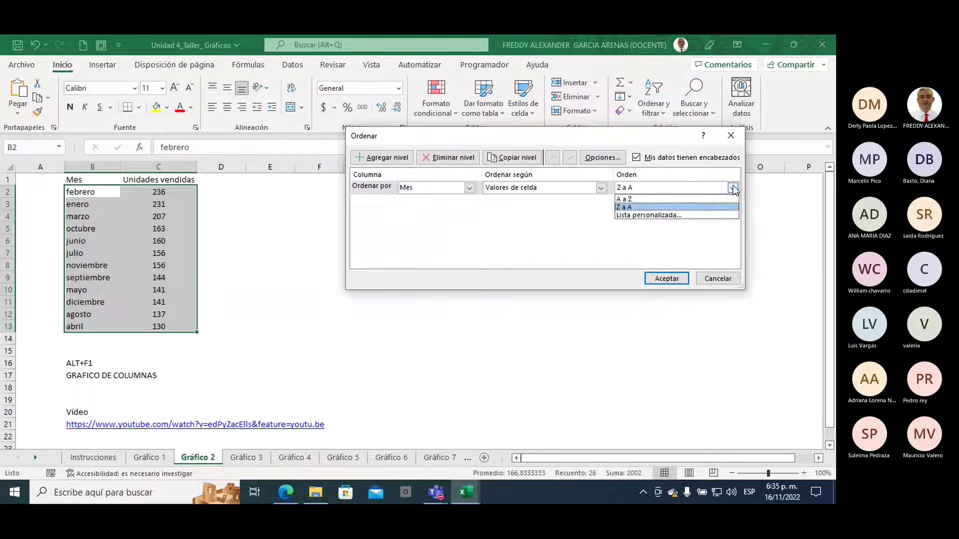
click(659, 220)
click(718, 191)
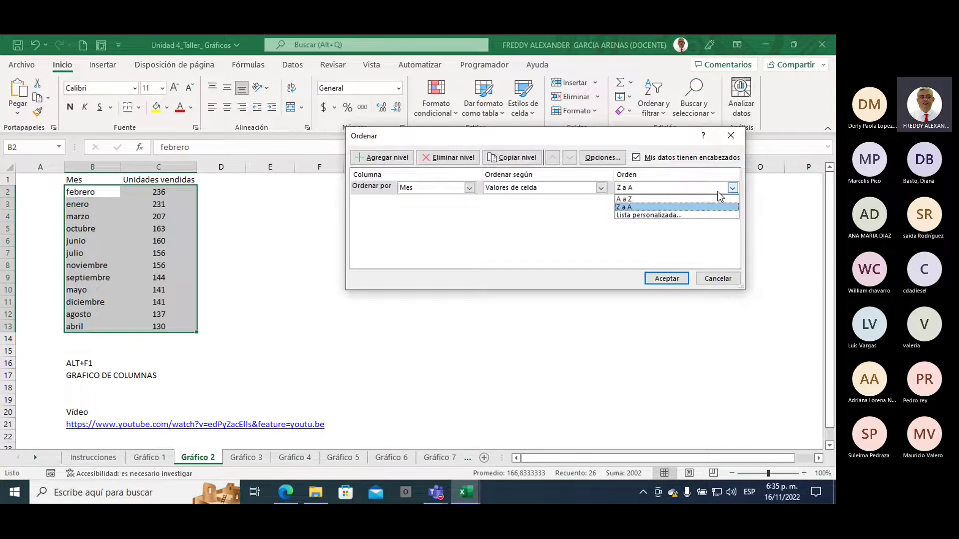
click(676, 215)
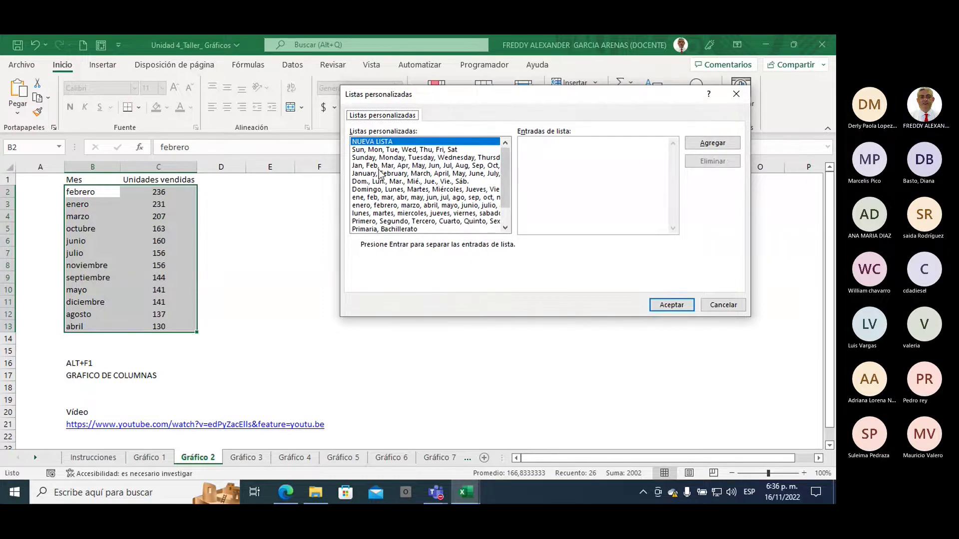
click(383, 205)
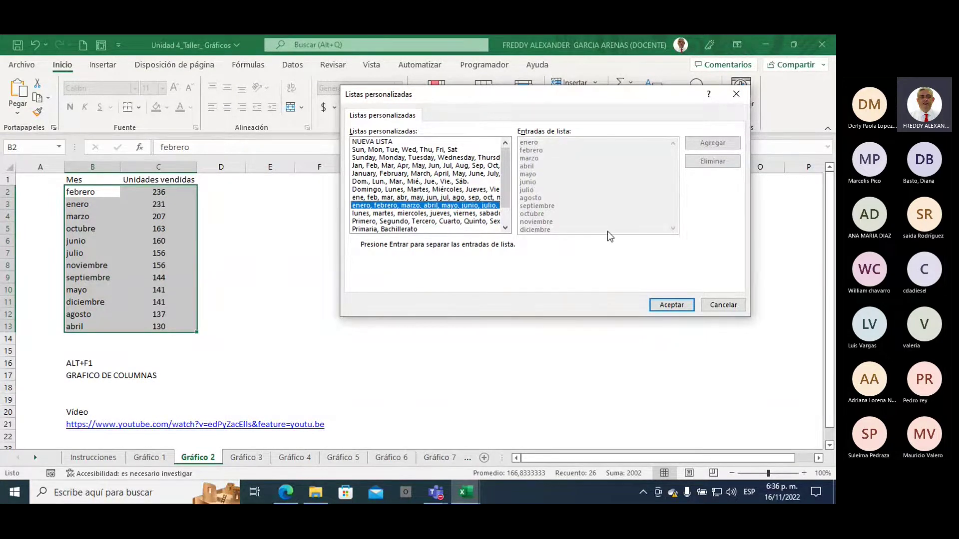
click(667, 304)
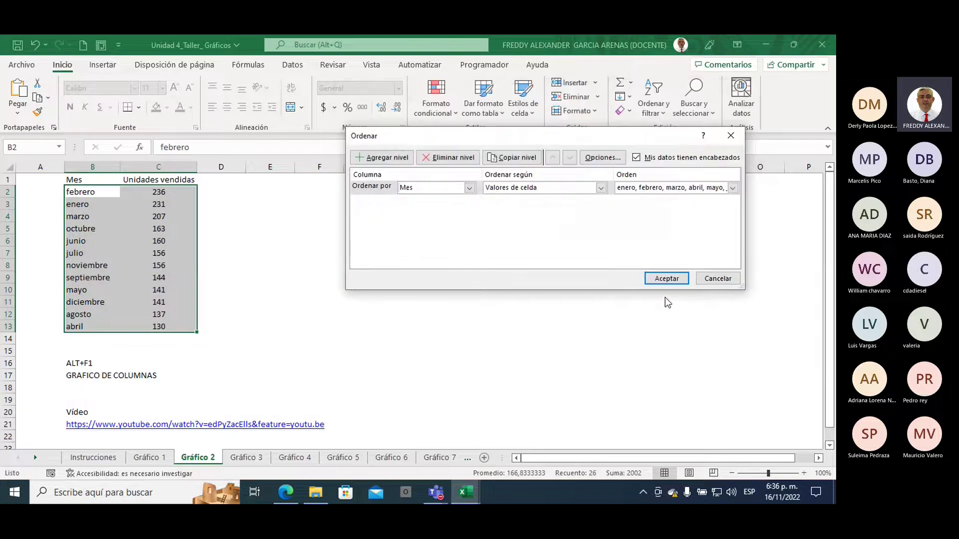
click(667, 281)
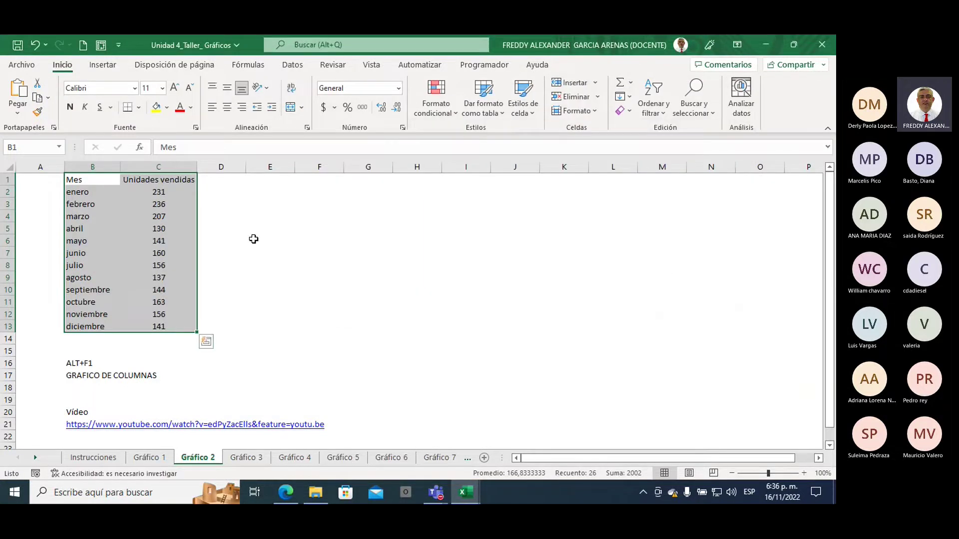
click(258, 251)
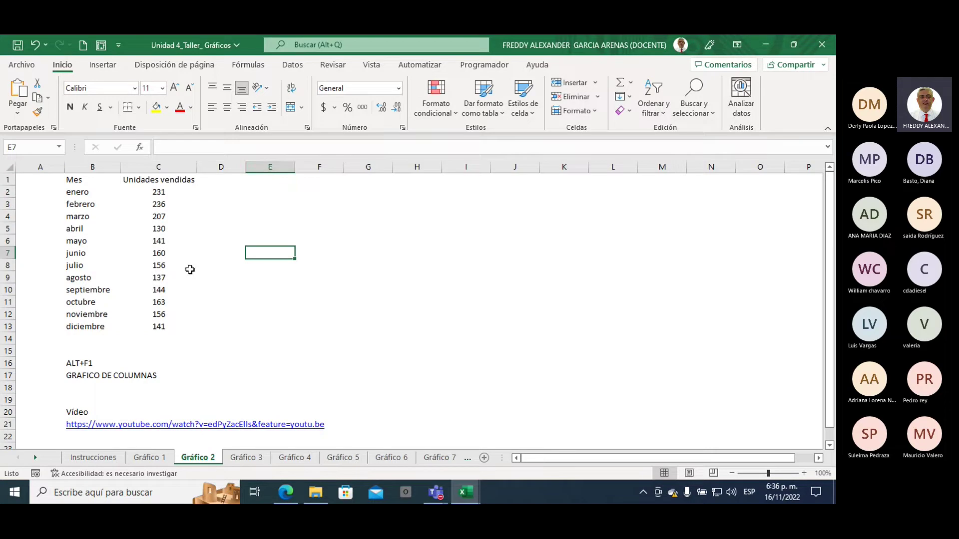
- Select the sorted table B1:C13 and open the chart insertion dialog, comparing its recommended charts with the full list of chart types
drag(75, 180, 154, 325)
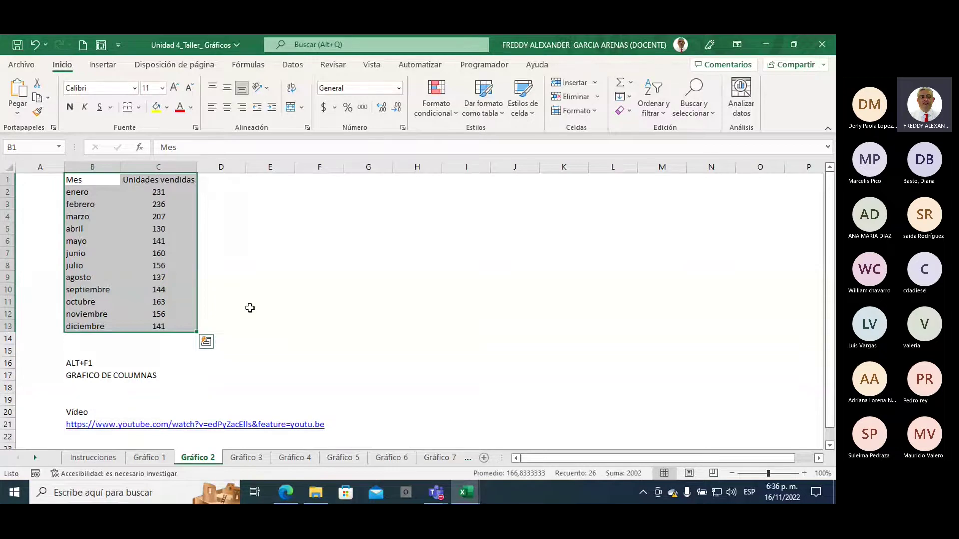
click(103, 64)
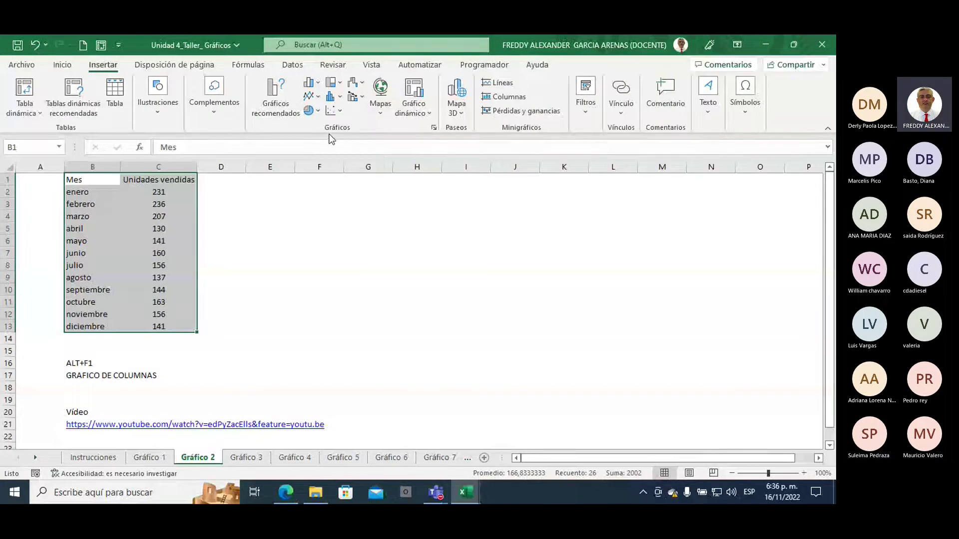
click(267, 107)
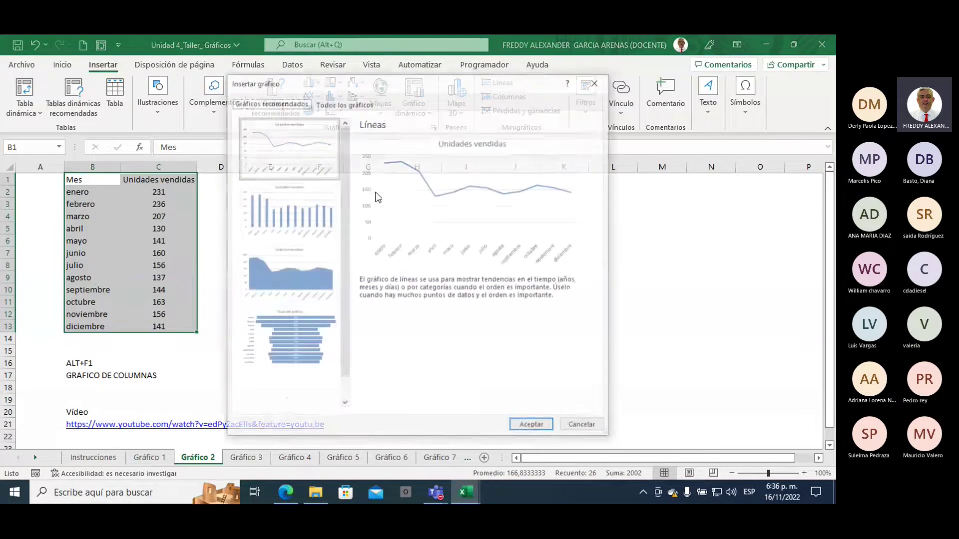
drag(417, 81, 463, 130)
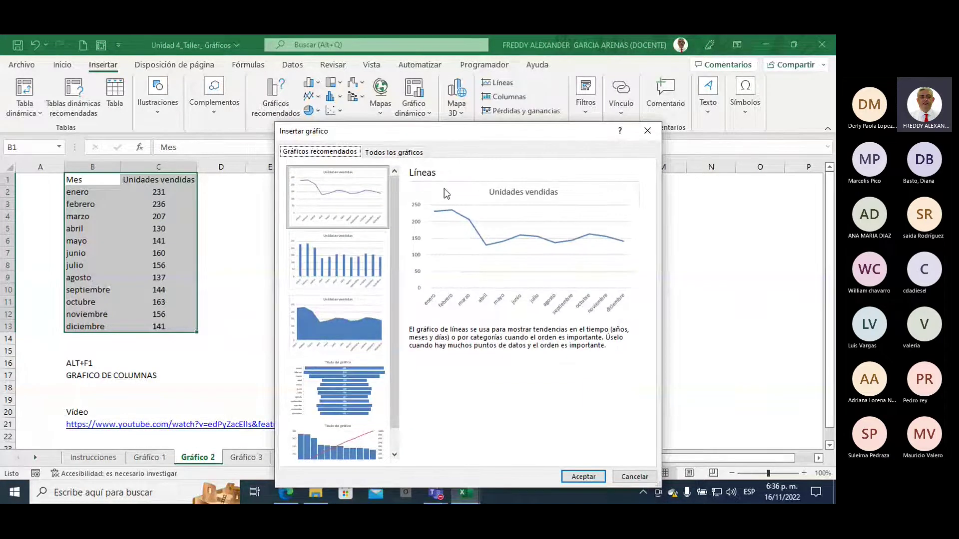
click(392, 153)
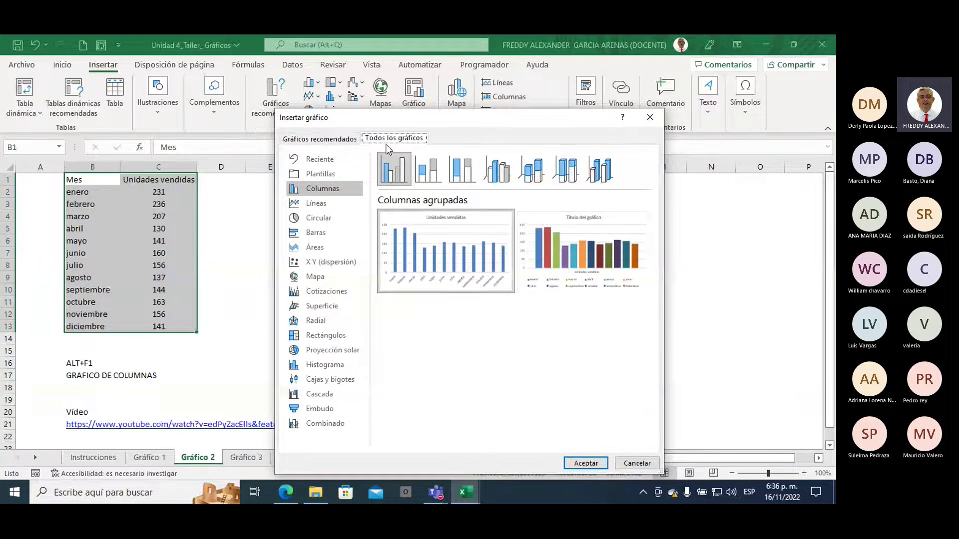
click(326, 141)
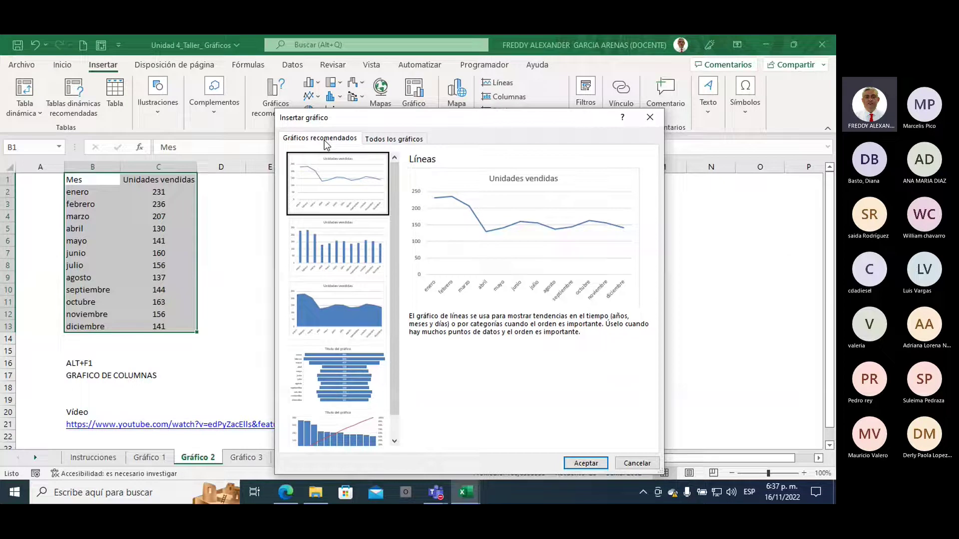
- Preview the recommended clustered column, stacked area, funnel and Pareto charts for the monthly units sold
click(343, 248)
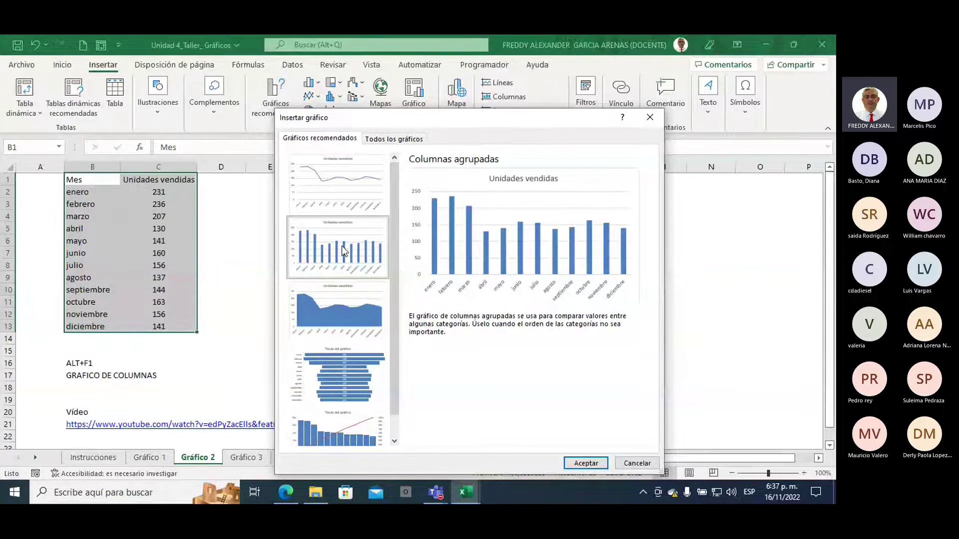
click(336, 295)
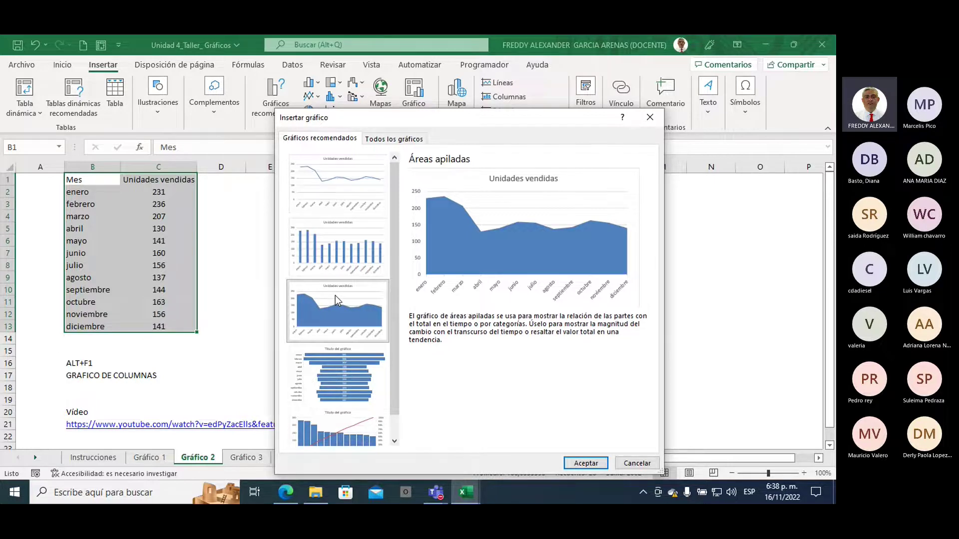
click(343, 384)
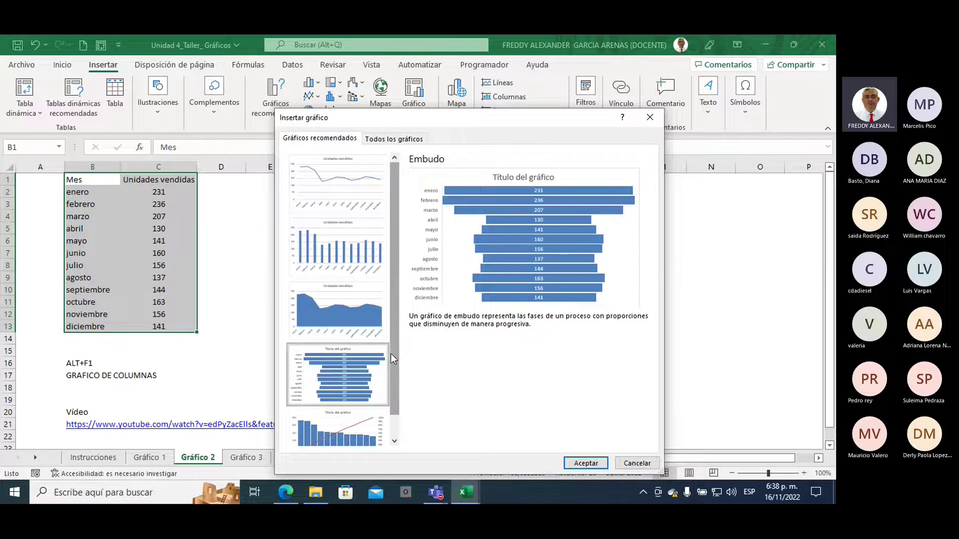
drag(391, 353, 392, 386)
click(337, 409)
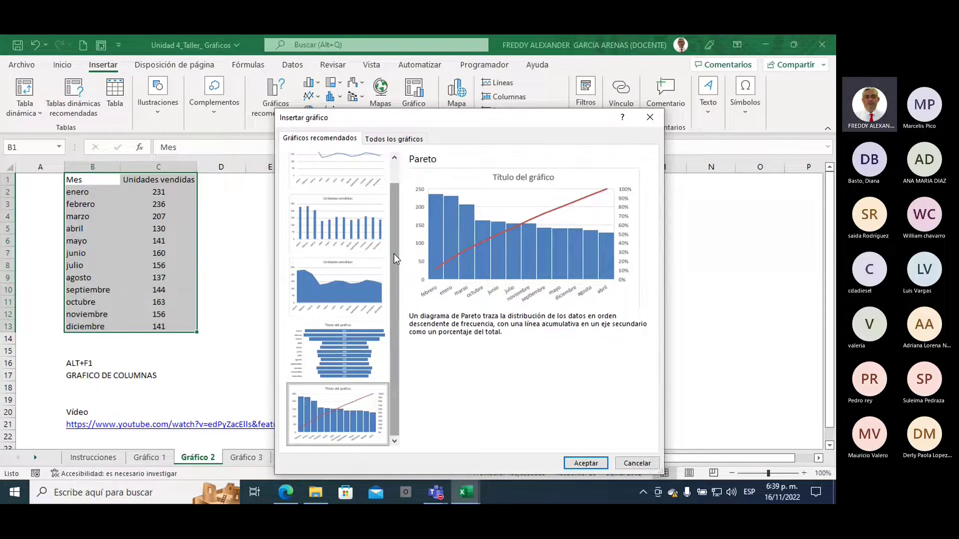
scroll(394, 290, up, 2)
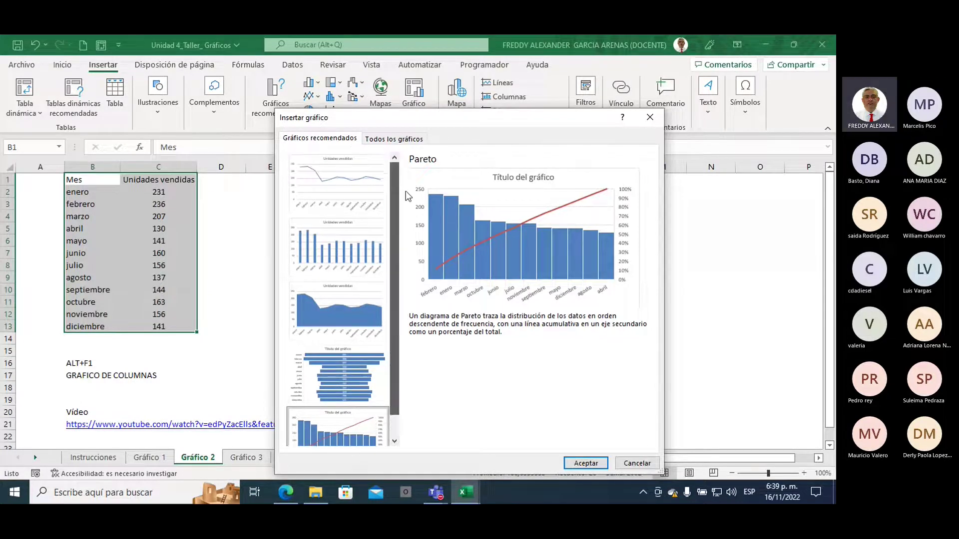
- Insert a line chart with markers (Línea con marcadores) of the units sold per month
click(399, 142)
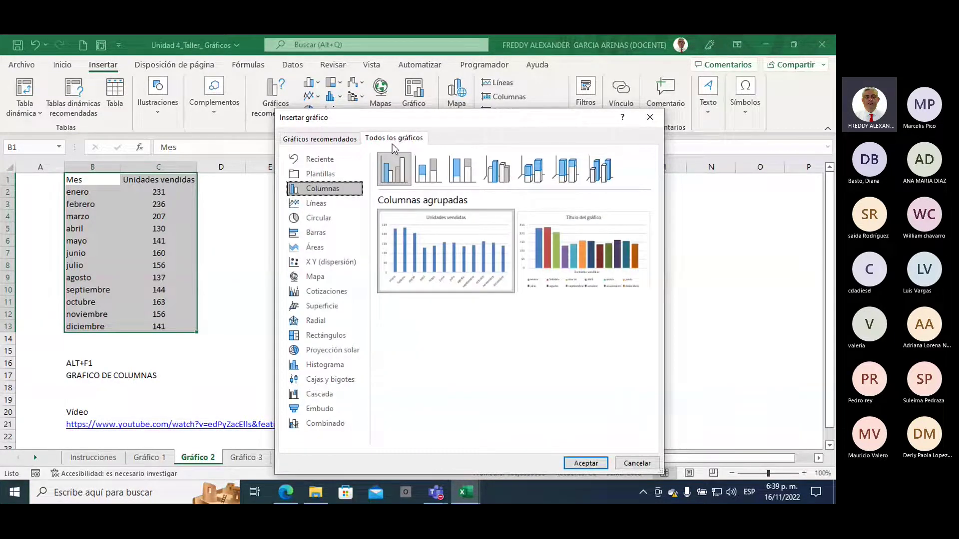
click(321, 205)
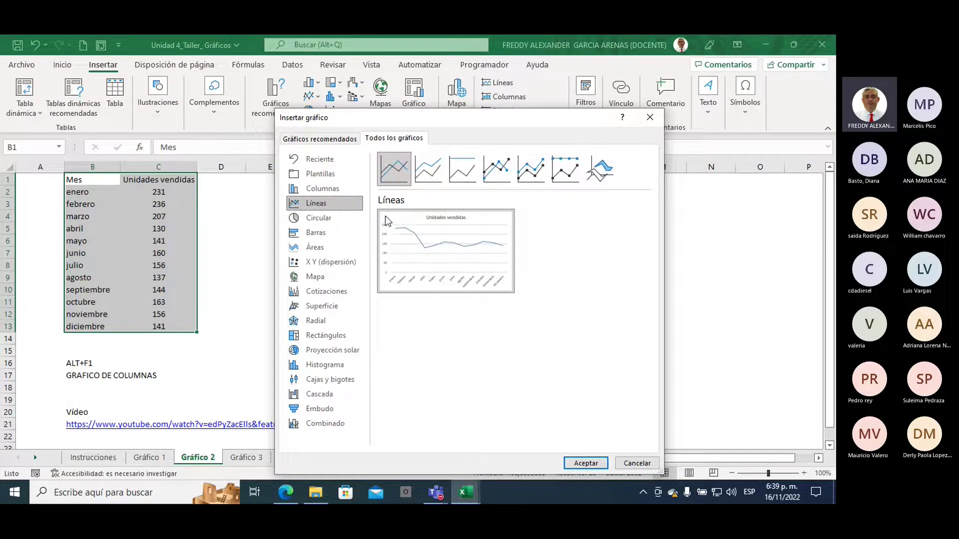
mouse_move(437, 236)
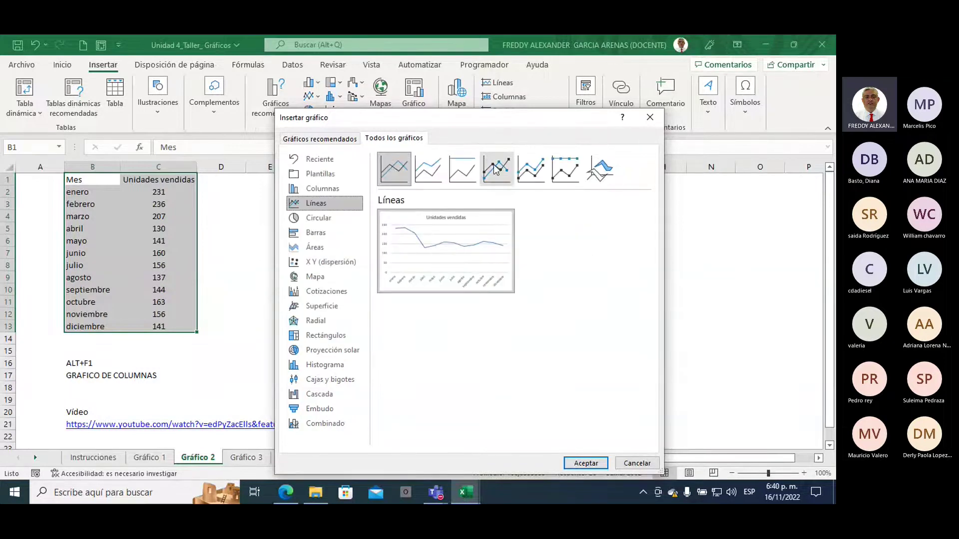
click(496, 169)
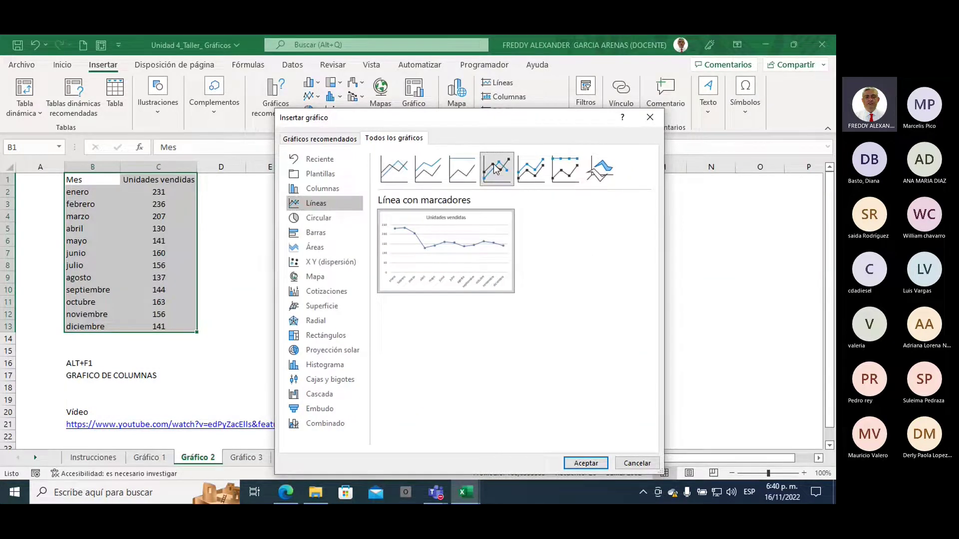
mouse_move(502, 235)
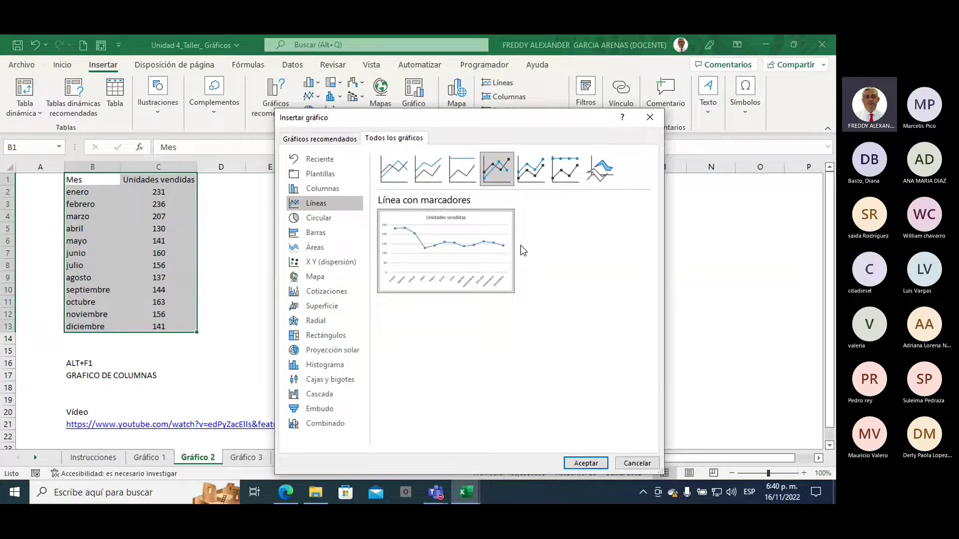
click(593, 465)
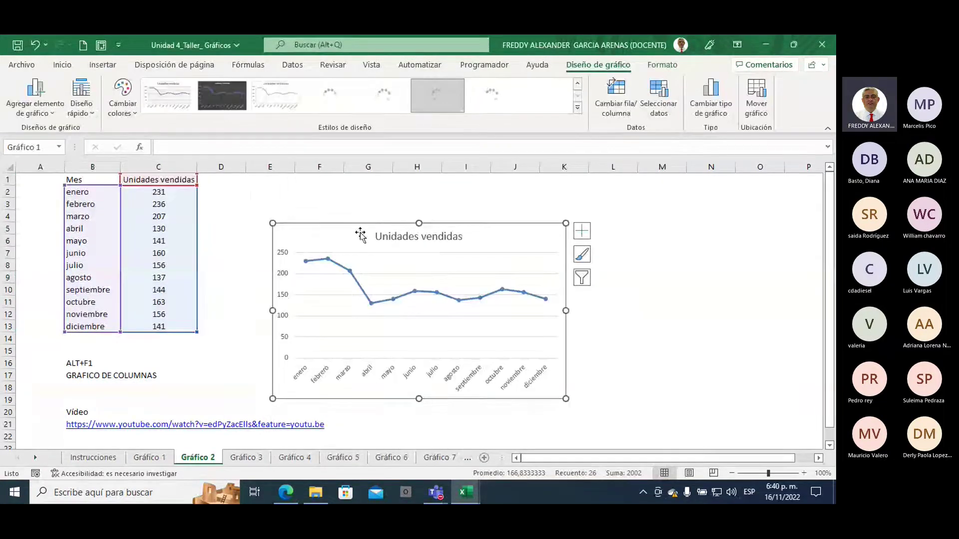
- Move the line chart up beside the monthly sales table and enlarge it to reach column M and about row 18
drag(364, 231, 327, 190)
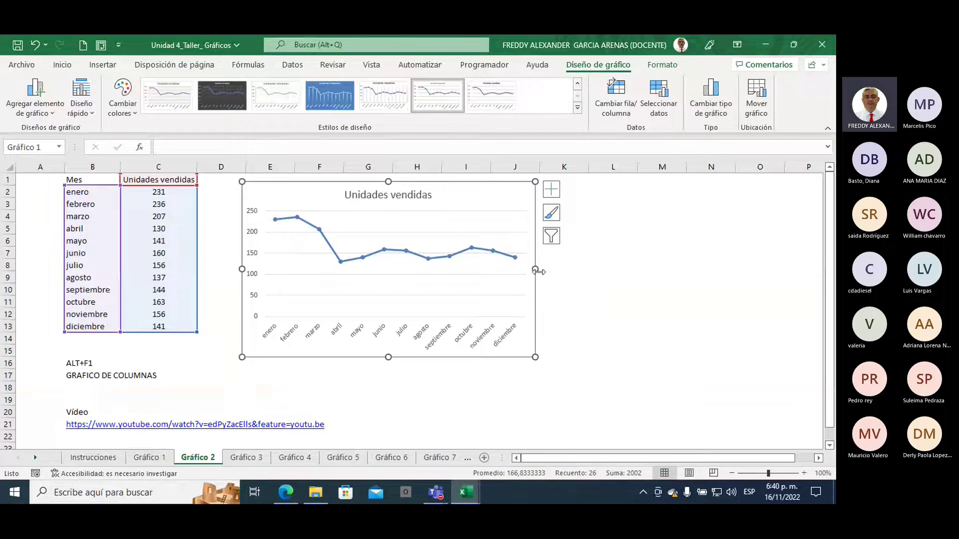
drag(537, 269, 568, 267)
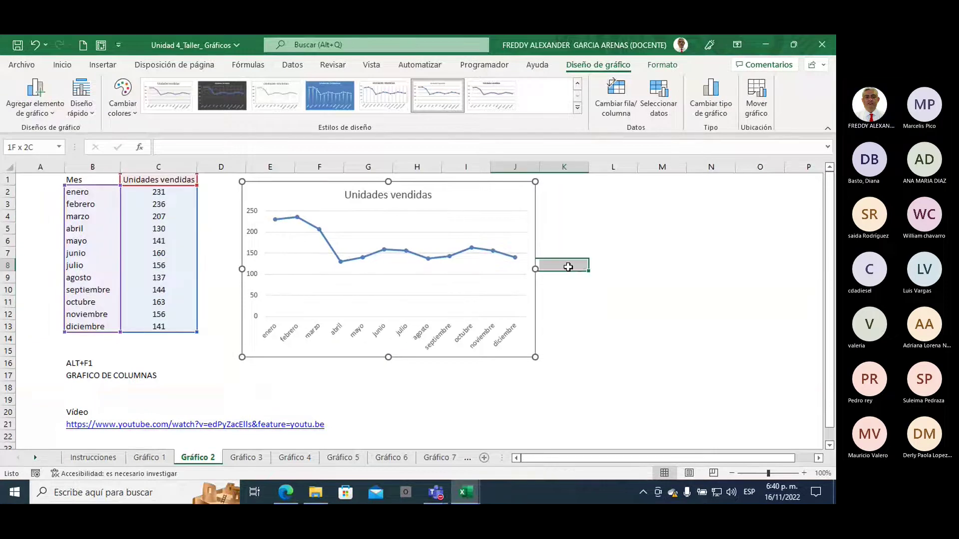
click(535, 254)
drag(535, 269, 663, 269)
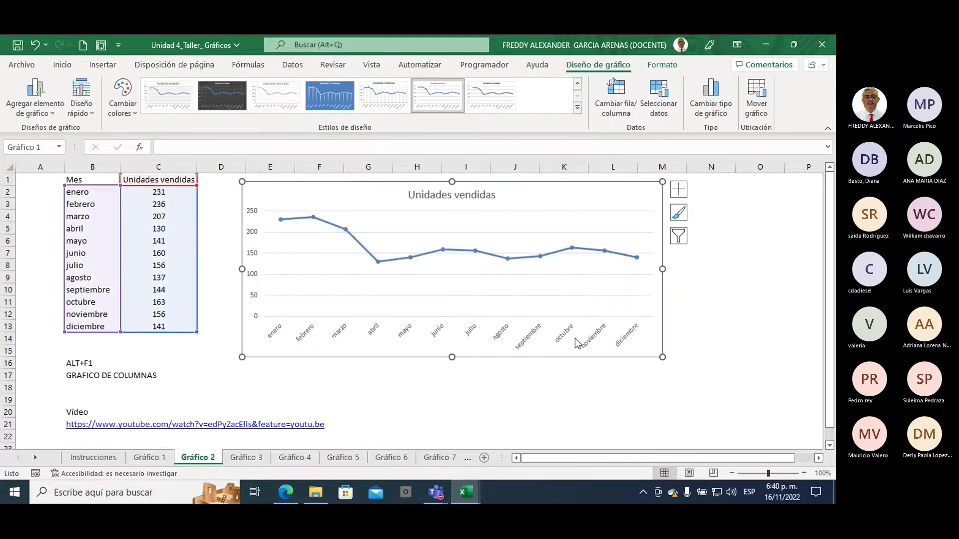
drag(452, 364, 452, 394)
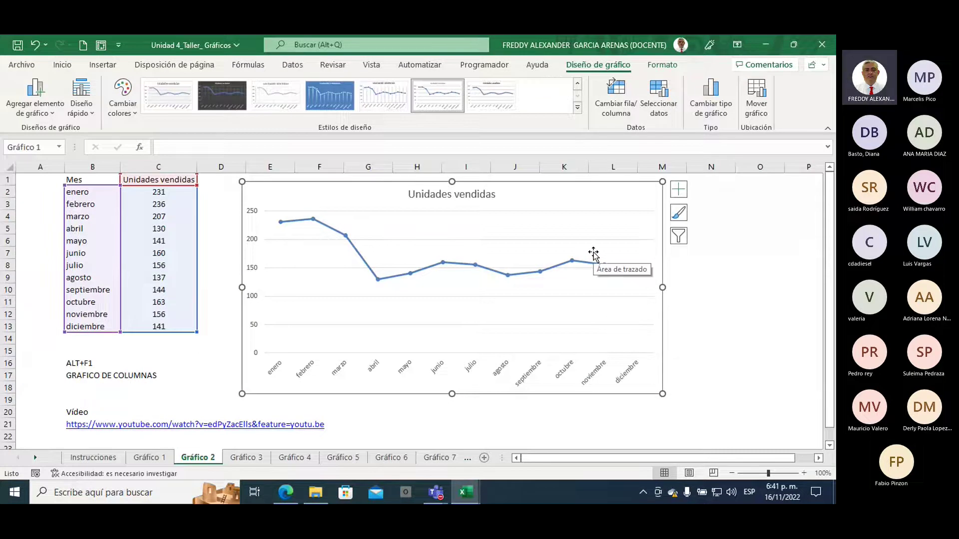
- Change the units-sold chart from a line to a clustered column chart (Columnas agrupadas) in a single series colour
right_click(641, 192)
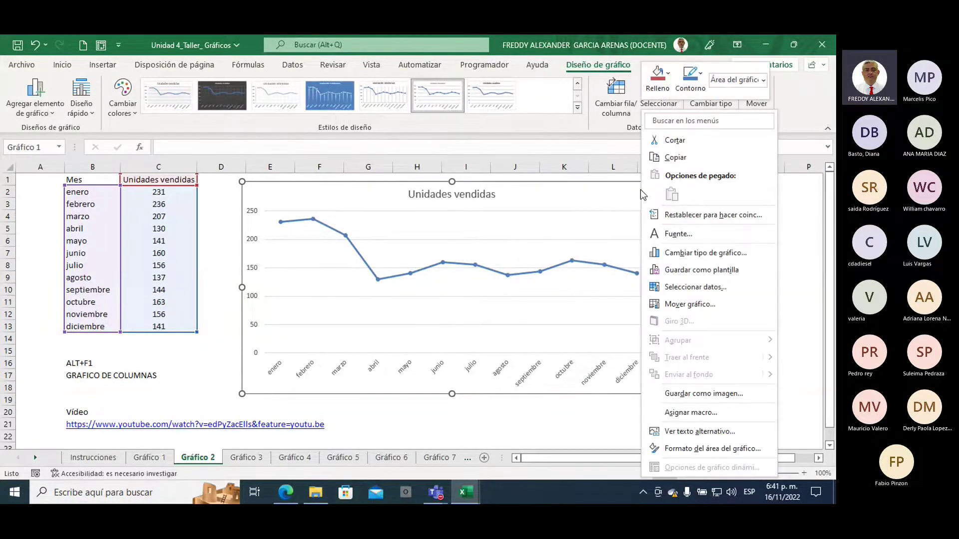
click(680, 254)
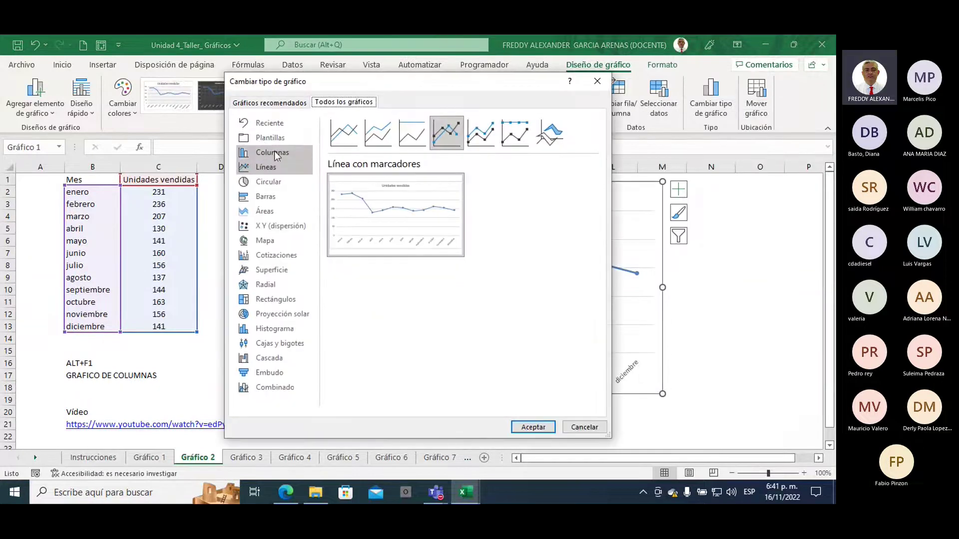
click(304, 152)
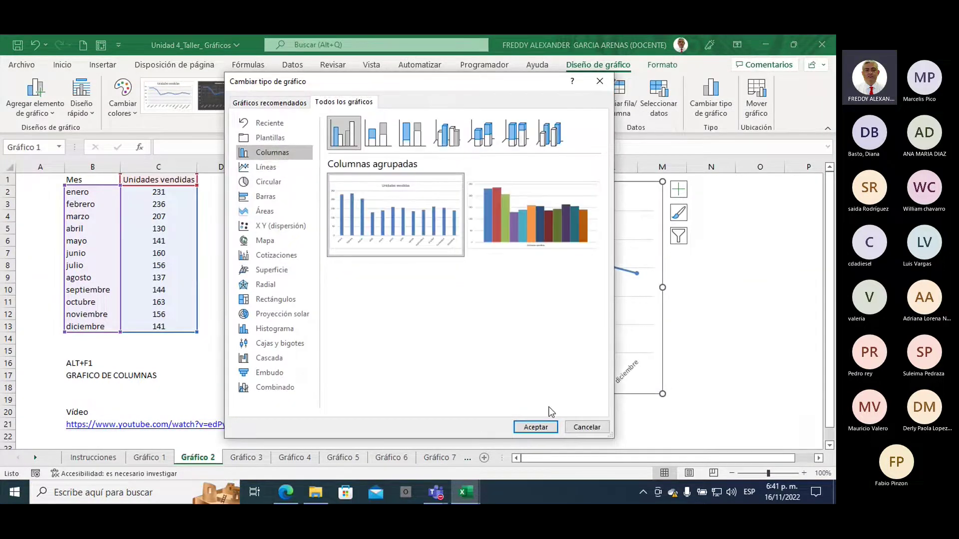
click(537, 427)
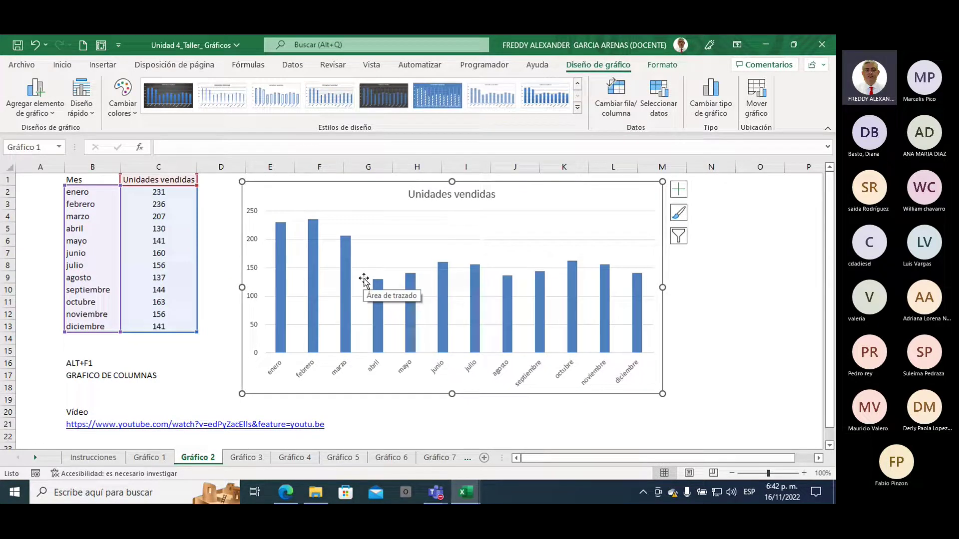
- Add data labels (Etiquetas de datos) to the columns of the units-sold chart
click(679, 193)
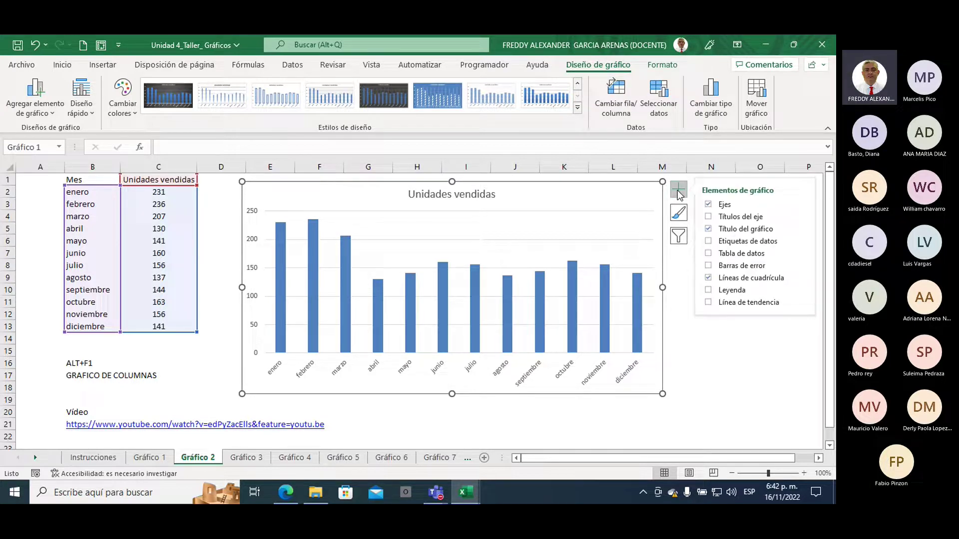
click(708, 241)
click(688, 364)
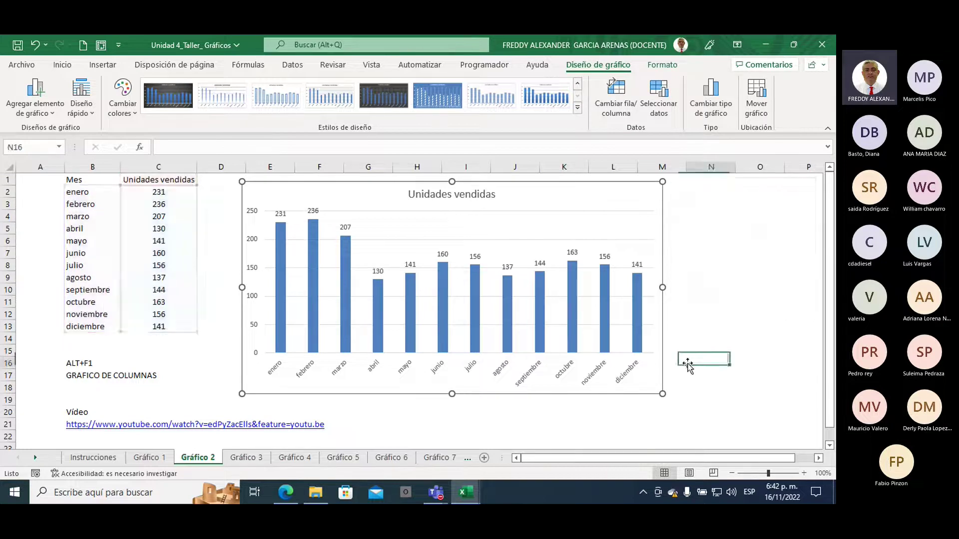
- Move the column chart left over the table and enlarge it to about 11.1 cm high by 20.7 cm wide
drag(520, 189, 399, 185)
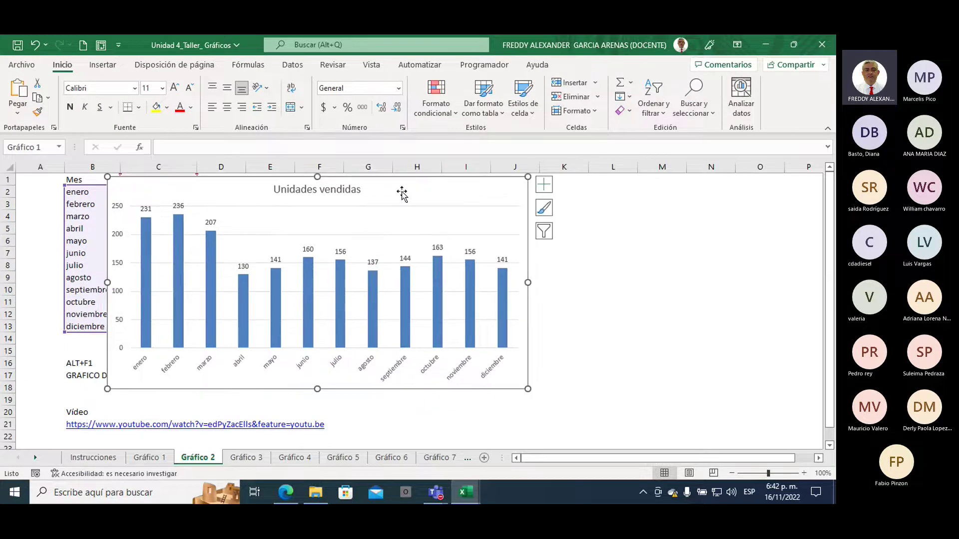
drag(528, 283, 584, 282)
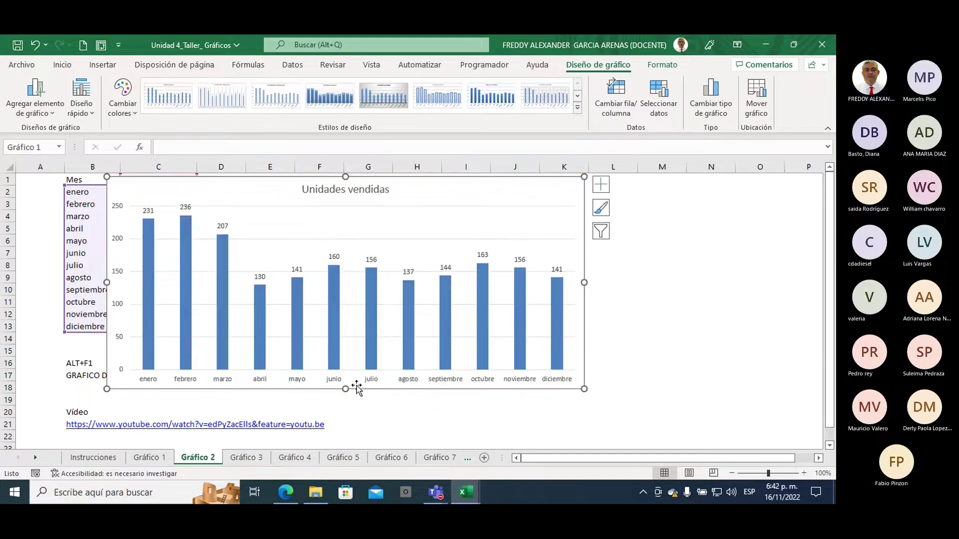
drag(345, 390, 345, 432)
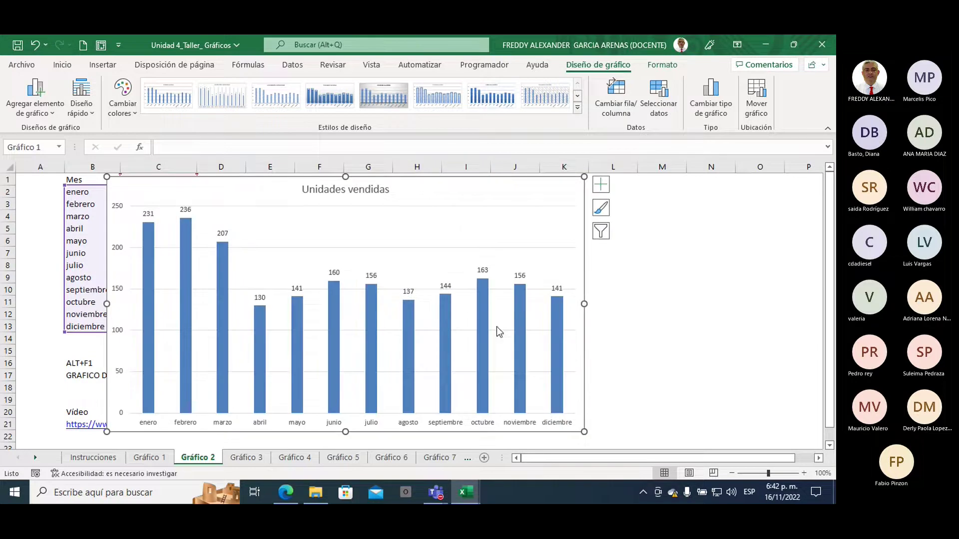
click(605, 265)
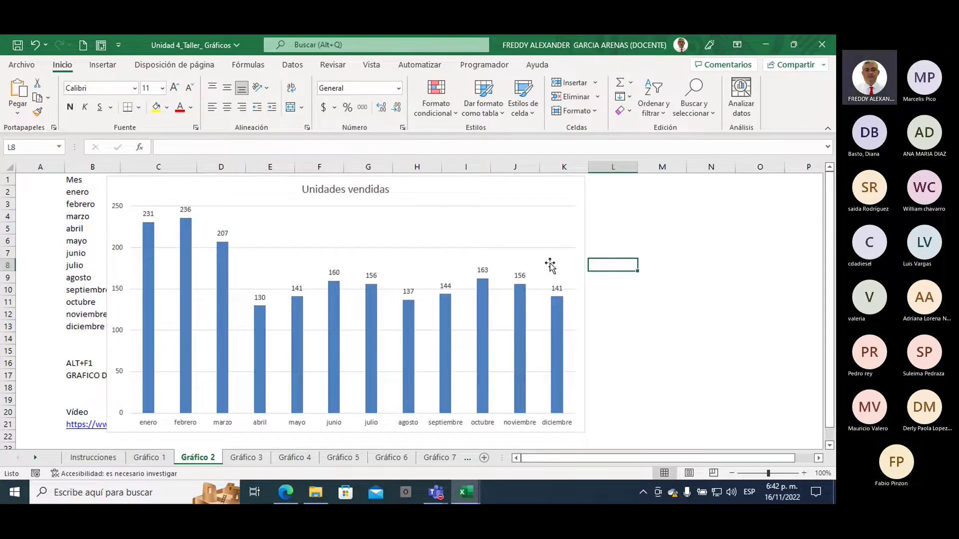
- Apply a reflection text effect to the chart title Unidades vendidas, using the second variation in the first row
click(523, 197)
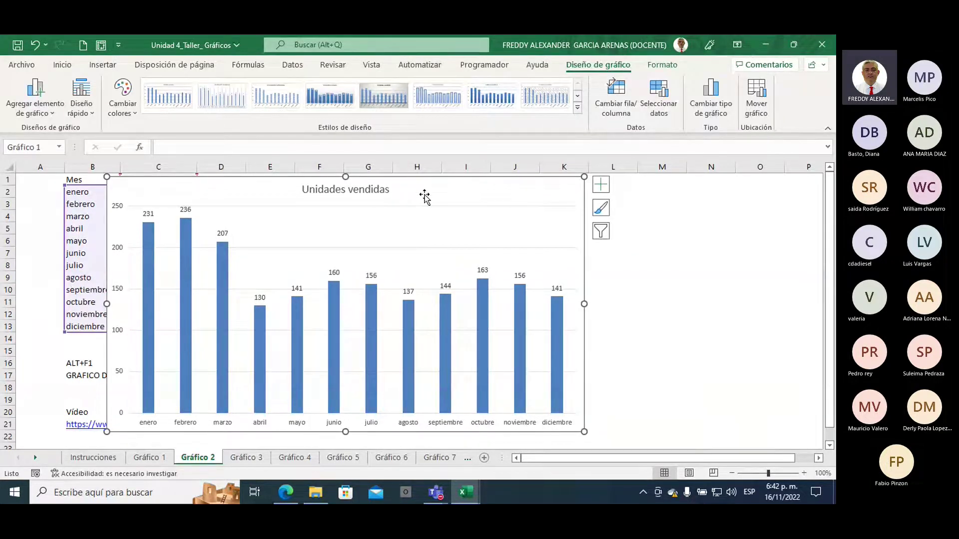
click(369, 190)
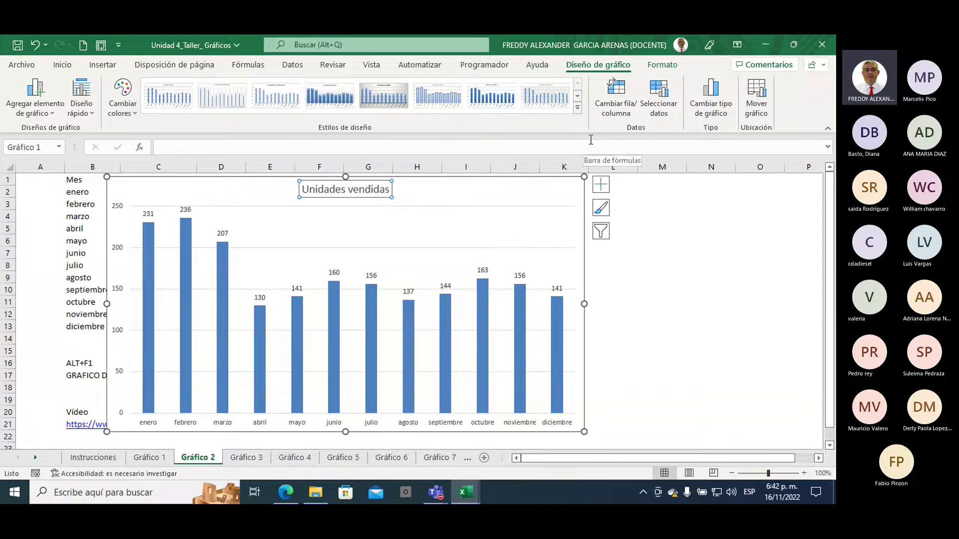
click(666, 66)
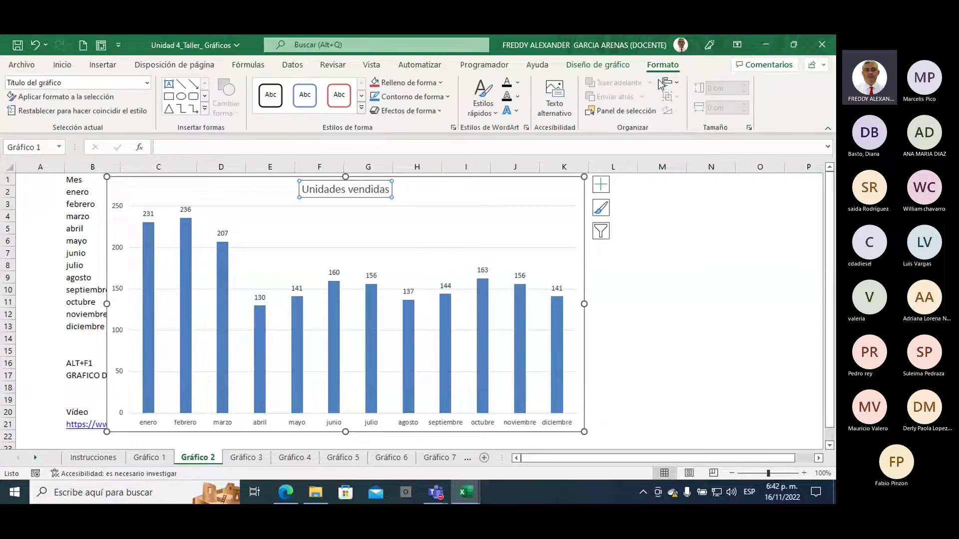
click(517, 112)
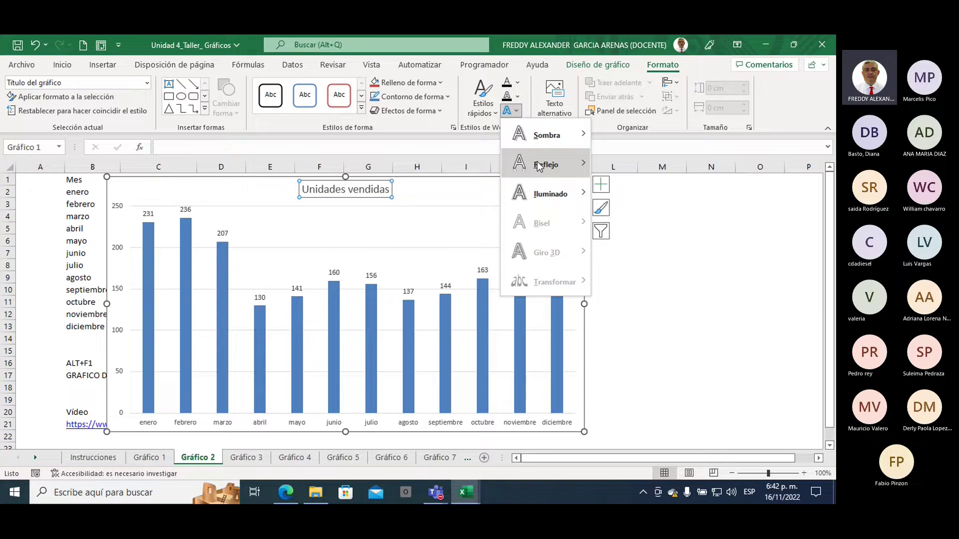
mouse_move(539, 166)
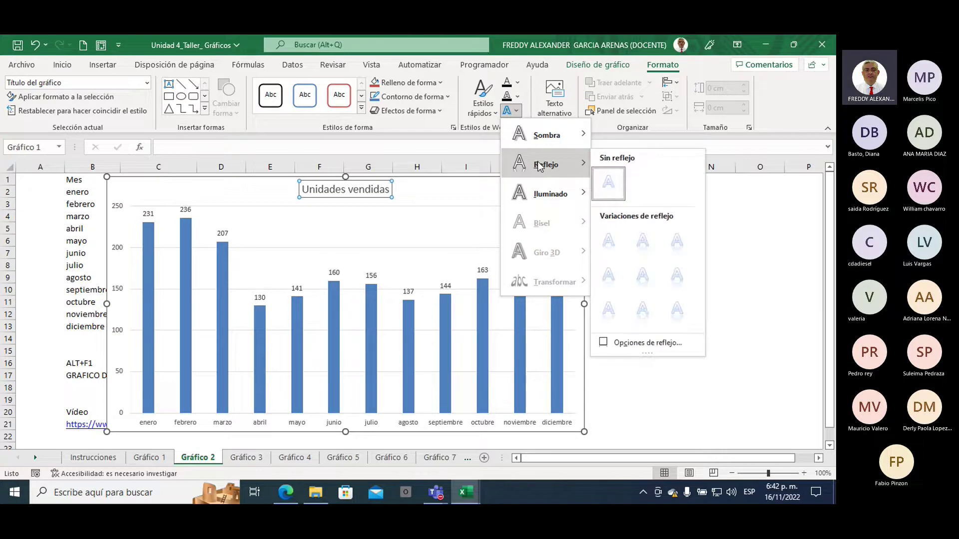
click(644, 241)
click(465, 199)
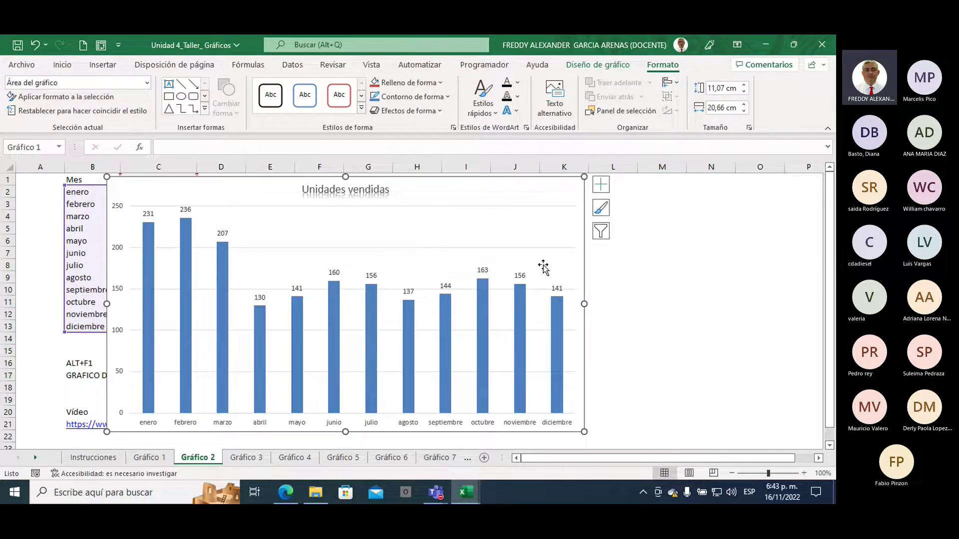
- Open the chart area formatting options (Formato del área del gráfico), widen their pane and shift the chart left to make room
right_click(534, 188)
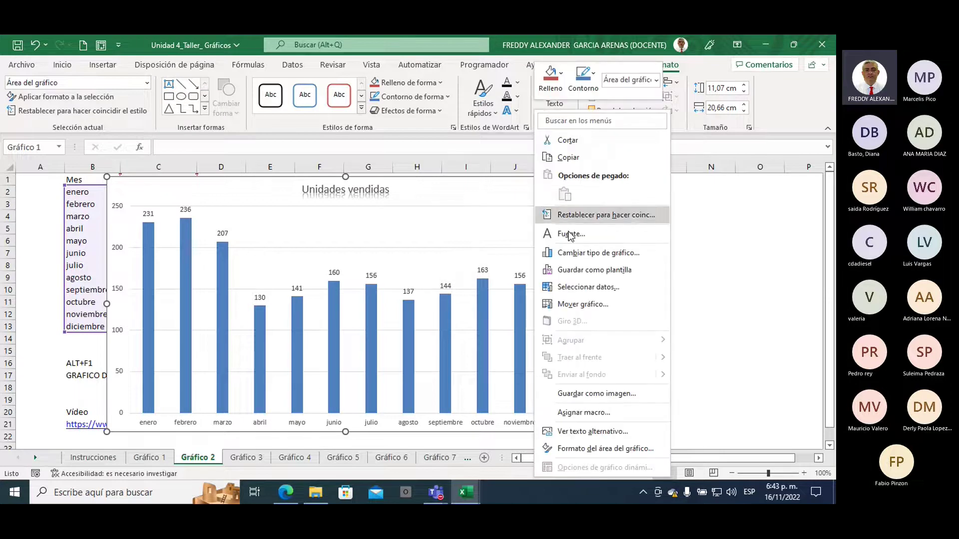
click(602, 450)
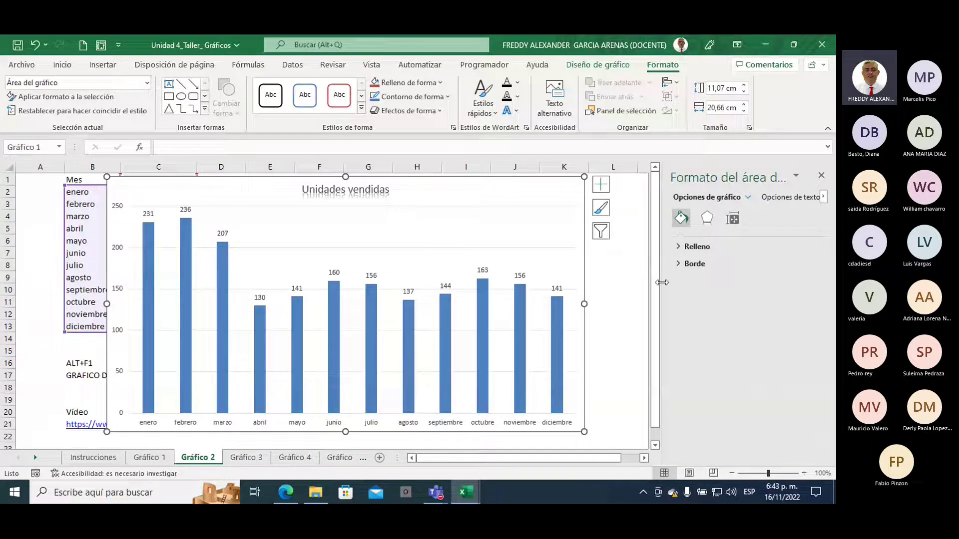
drag(662, 283, 629, 280)
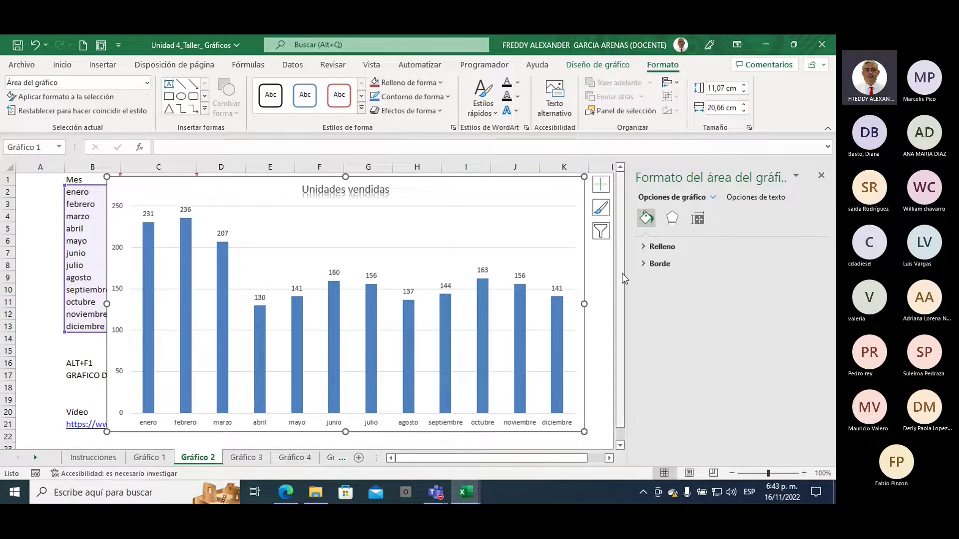
drag(471, 186, 389, 188)
drag(628, 248, 549, 247)
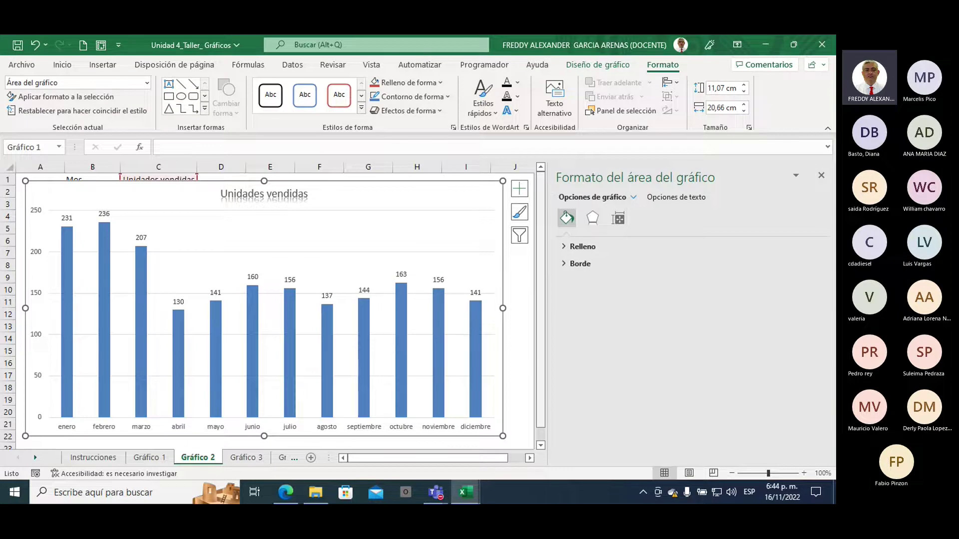
- Outline the Formato del área del gráfico heading in red, draw an arrow from it to the chart, and clear the annotation
key(ctrl+2)
mouse_move(560, 186)
mouse_down()
mouse_move(724, 189)
mouse_move(644, 157)
mouse_move(554, 172)
mouse_move(553, 163)
mouse_move(520, 153)
mouse_move(494, 181)
mouse_move(505, 174)
mouse_up()
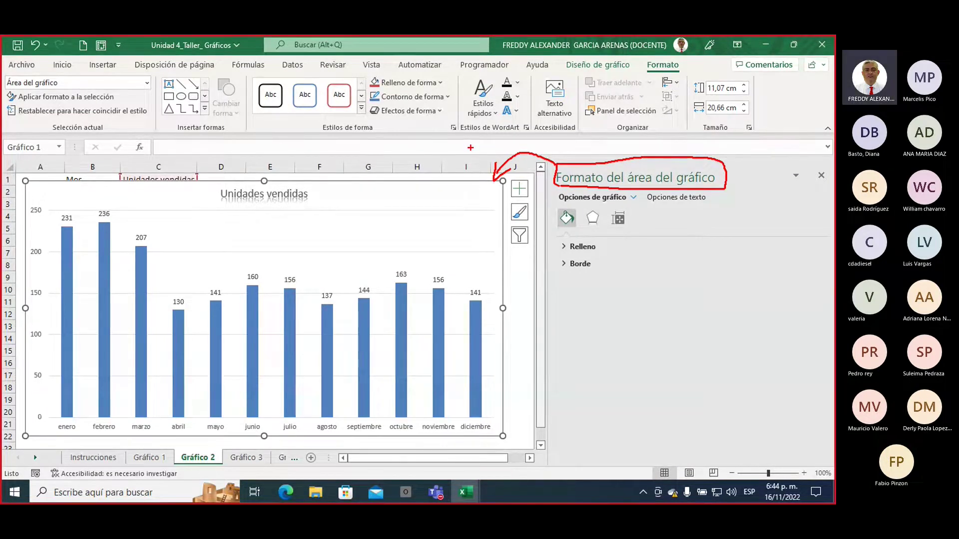
key(Escape)
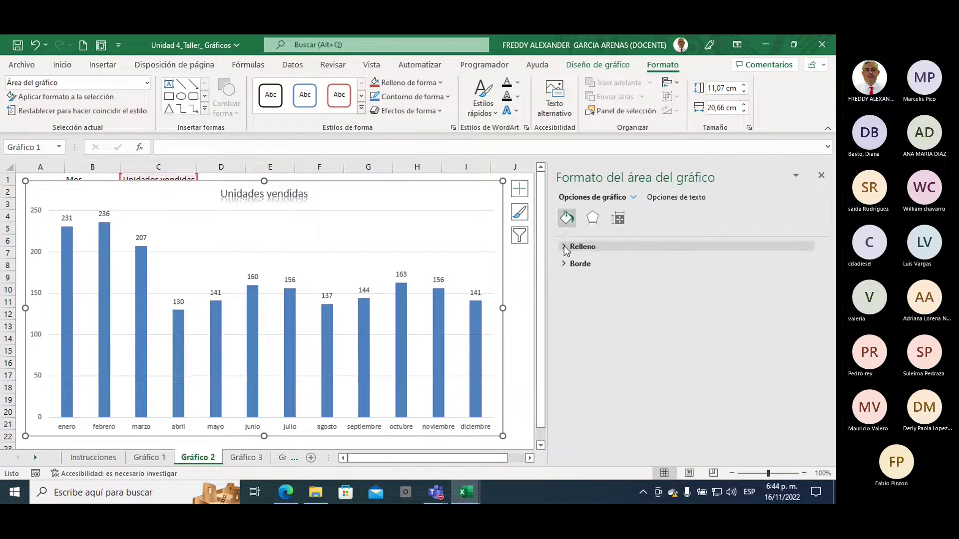
- Apply a gradient fill (Relleno degradado) to the chart area and try its second gradient stop at 12% before placing it at 72%
click(597, 247)
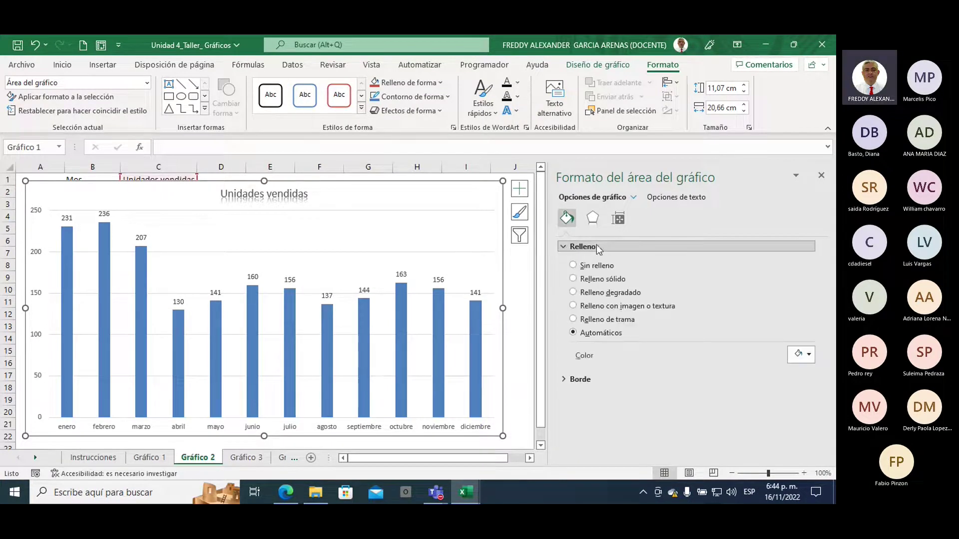
click(574, 293)
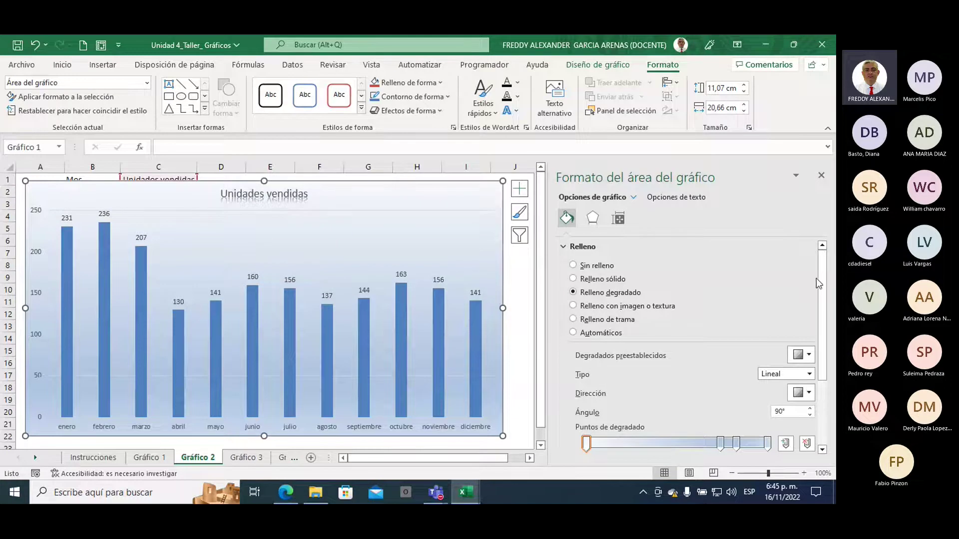
drag(821, 274, 821, 344)
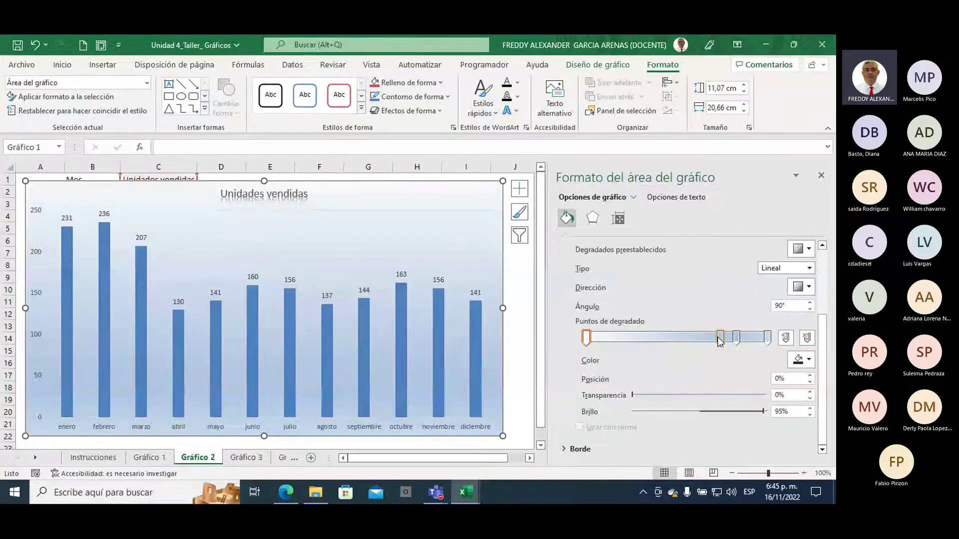
drag(720, 340, 609, 345)
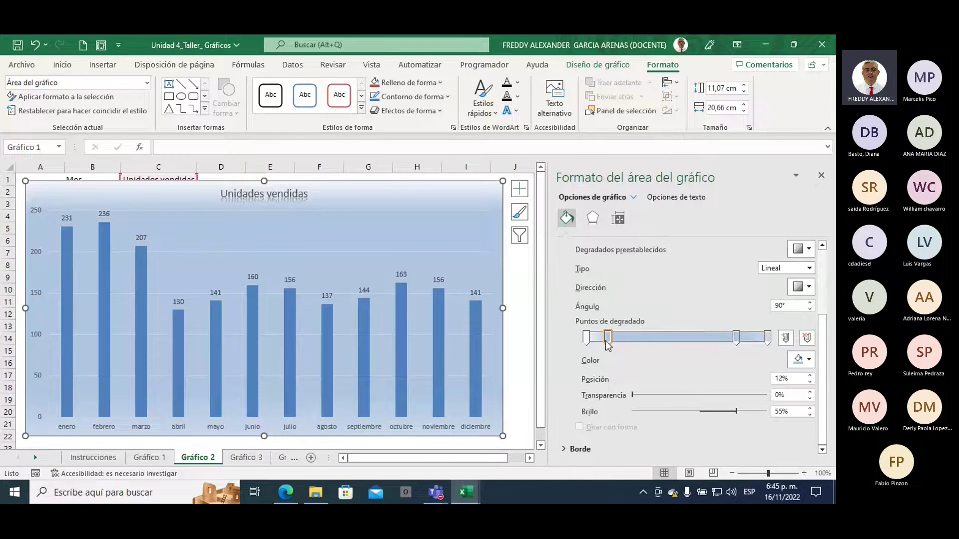
drag(606, 342, 605, 342)
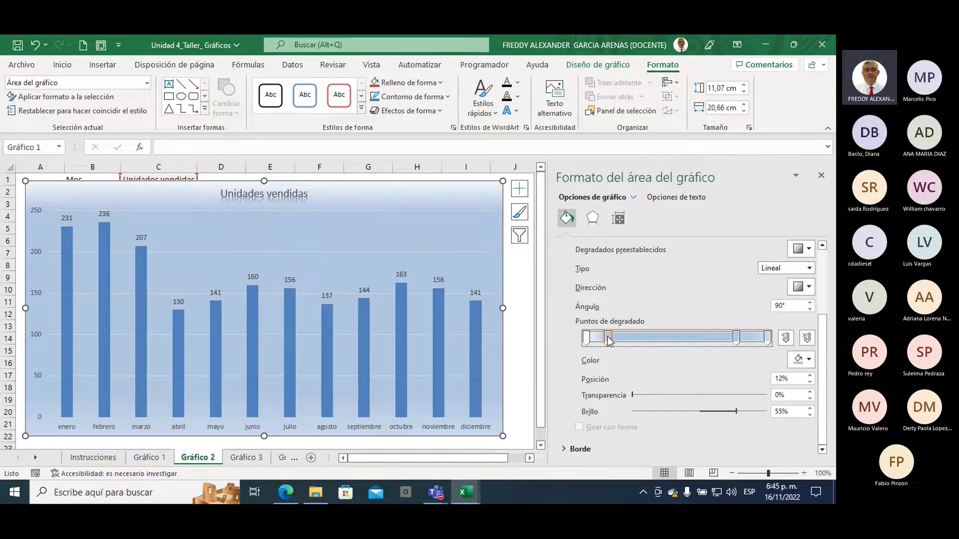
drag(608, 341, 718, 339)
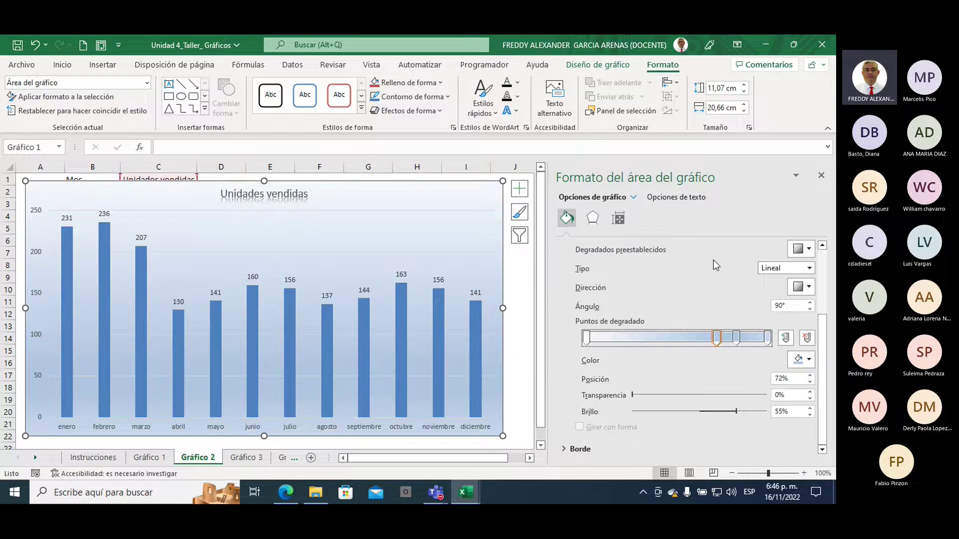
- Color the chart area's gradient stops at 72% and 83% with the blue theme shade that has -25% brightness
click(802, 360)
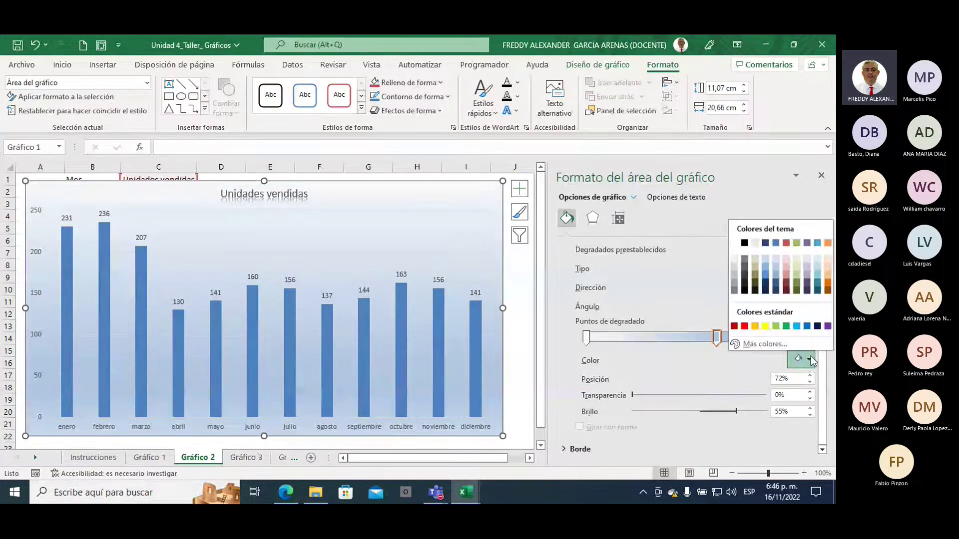
click(776, 284)
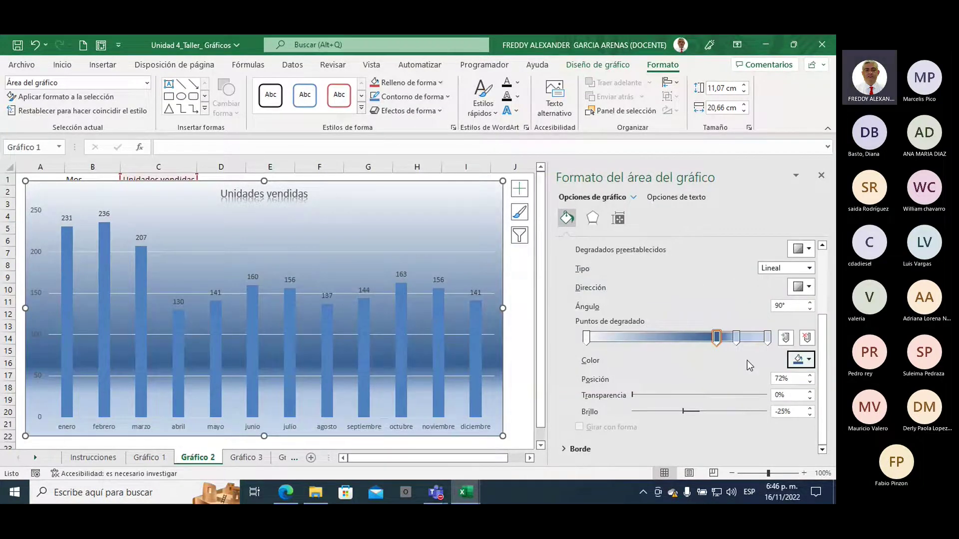
click(736, 338)
click(801, 360)
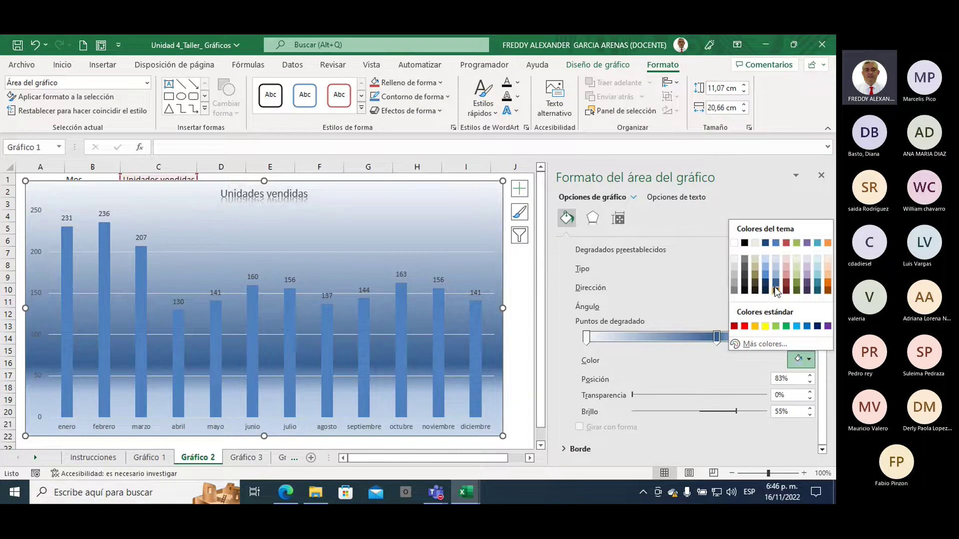
key(Escape)
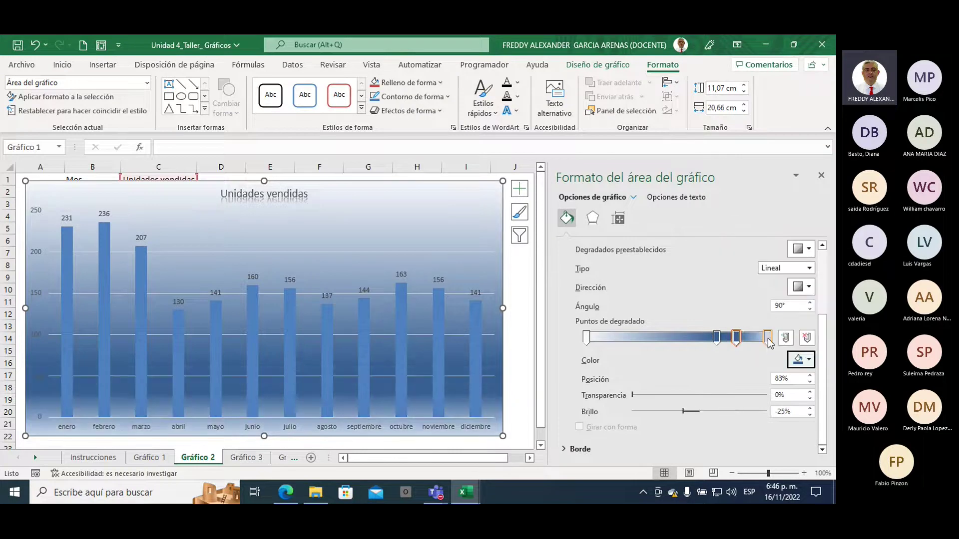
- Spread the chart area's dark blue gradient by moving one of its dark stops to 13%
drag(737, 337, 613, 340)
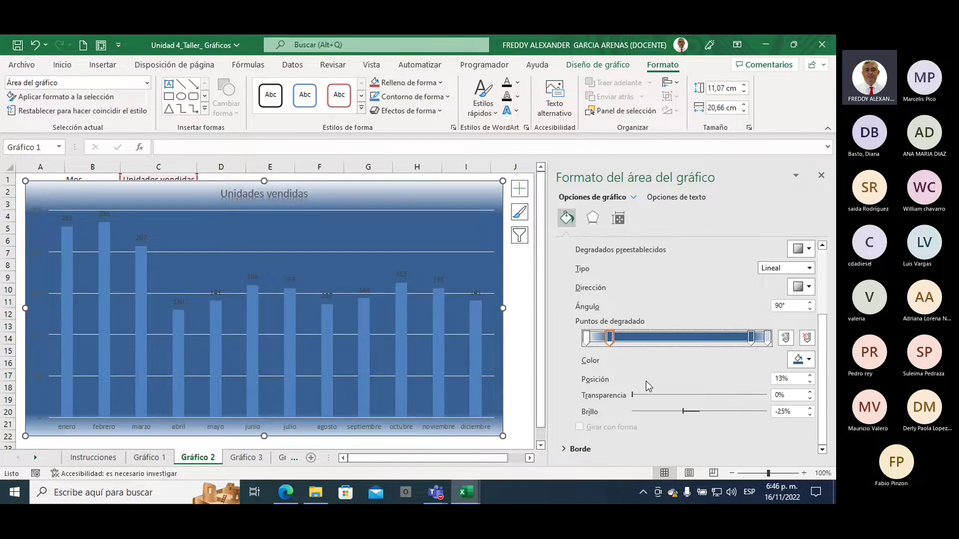
scroll(642, 384, up, 2)
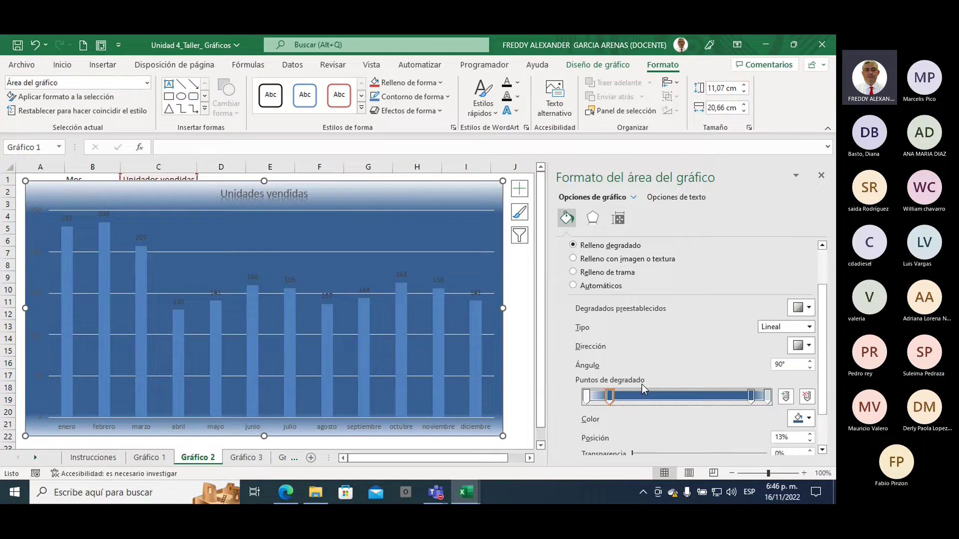
scroll(643, 385, down, 1)
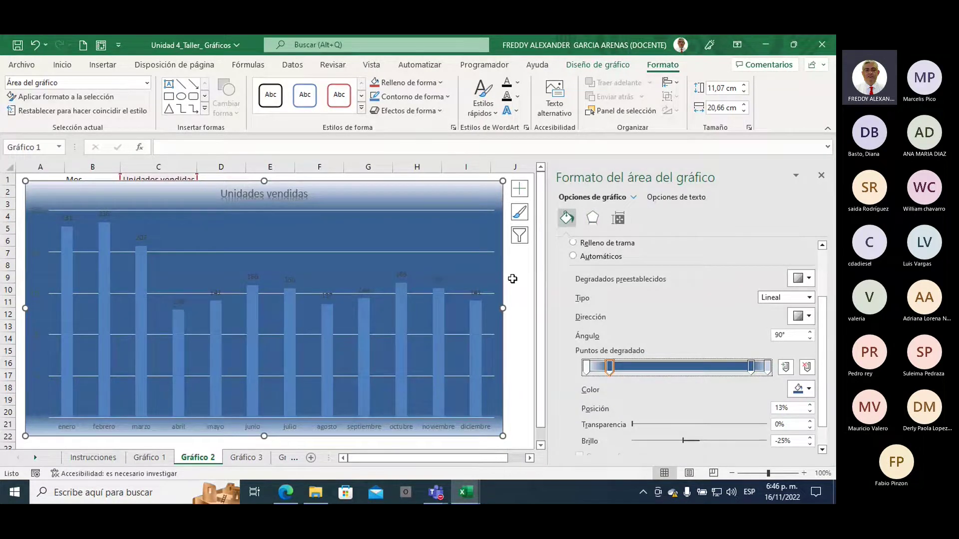
- Open the data labels' text options, outline the Formato de etiquetas de datos heading, draw an arrow from Opciones de texto, and clear the annotation
click(673, 197)
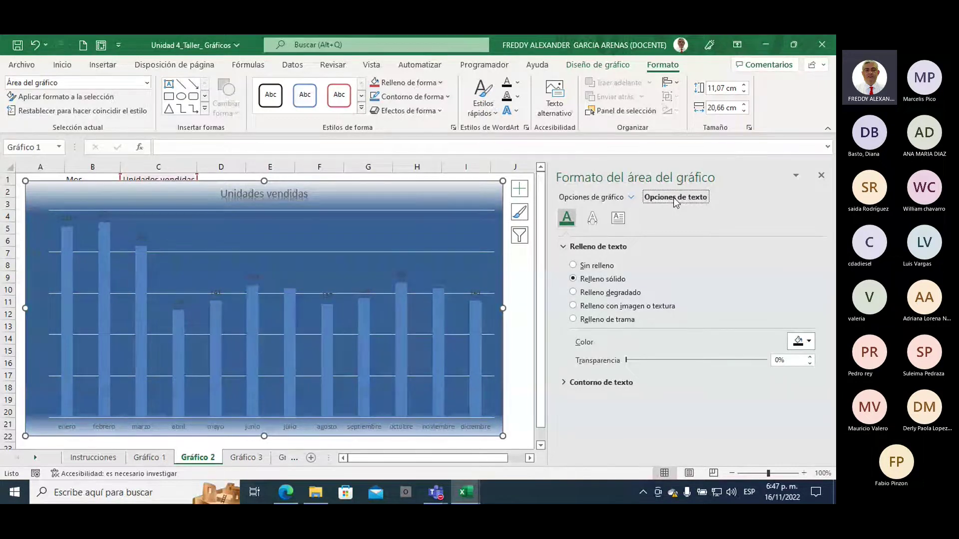
click(252, 279)
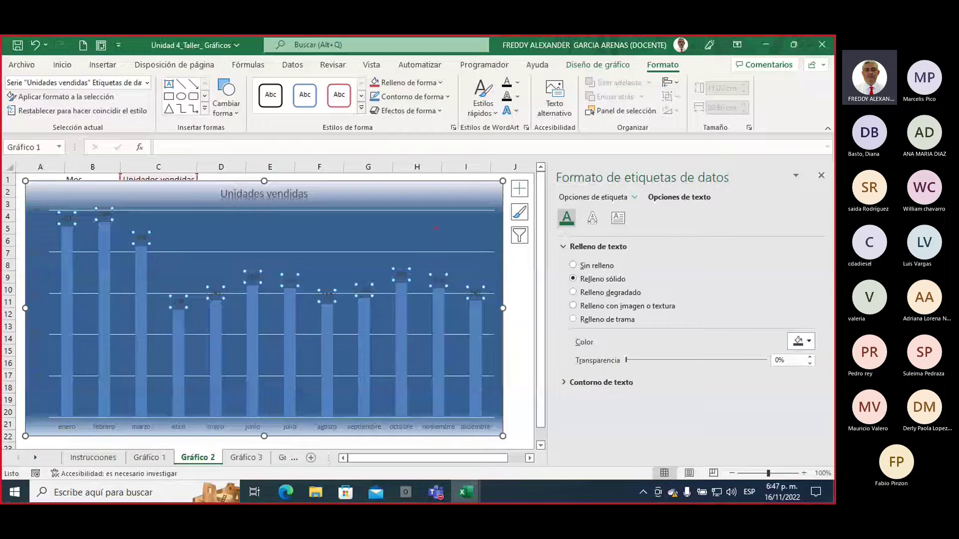
mouse_move(551, 185)
mouse_down()
mouse_move(710, 185)
mouse_move(678, 156)
mouse_move(550, 158)
mouse_move(551, 186)
mouse_up()
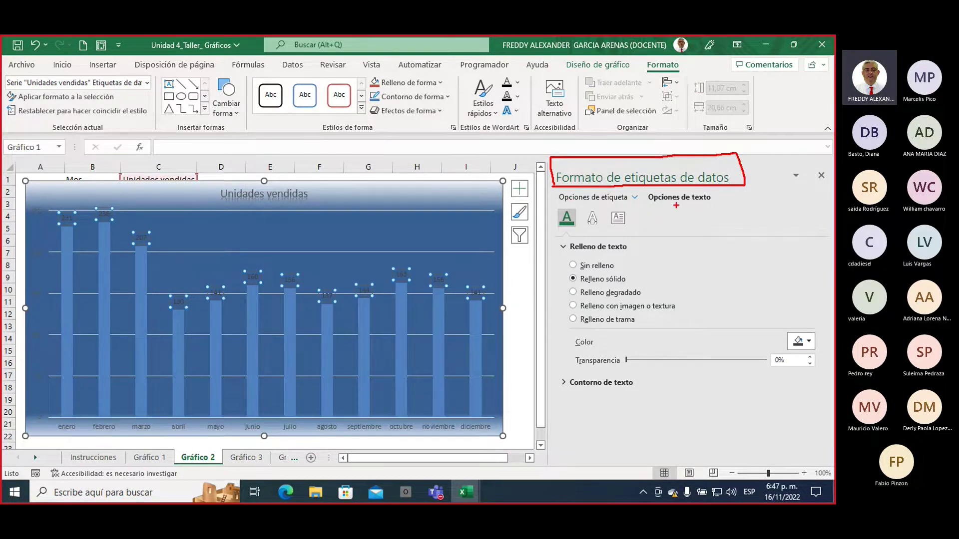
mouse_move(676, 205)
mouse_down()
mouse_move(604, 239)
mouse_move(591, 238)
mouse_move(594, 231)
mouse_move(594, 241)
mouse_up()
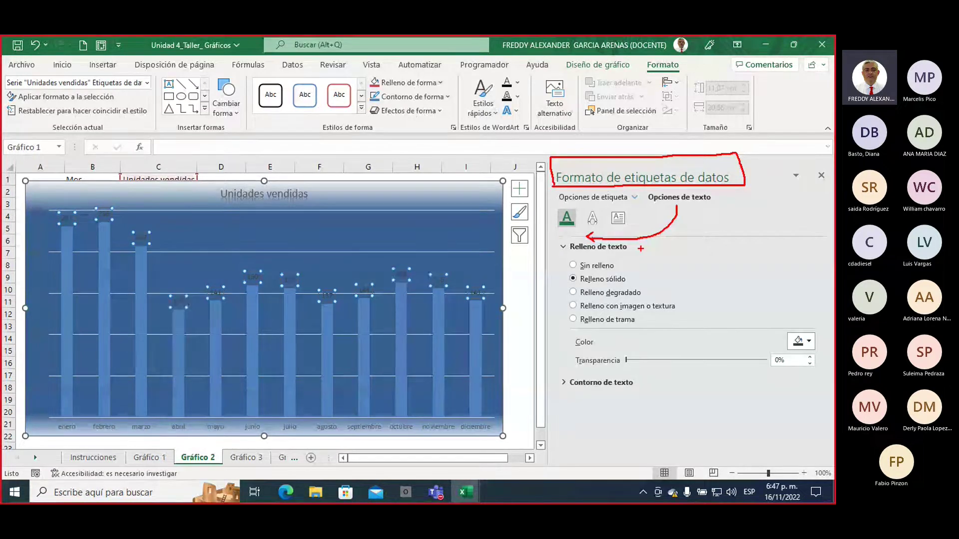
key(Escape)
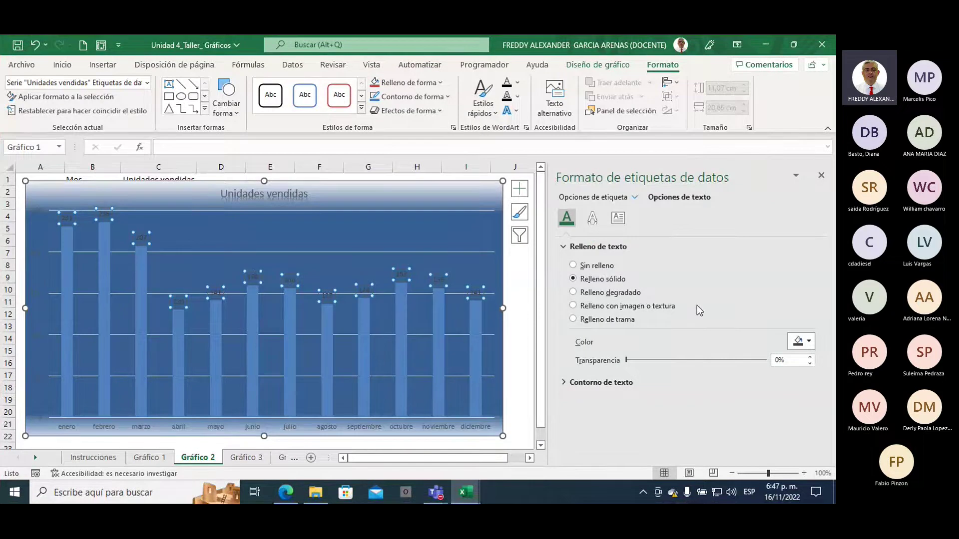
- Recolor the data labels' text, trying standard orange before choosing a very light shade from the first theme column
click(802, 342)
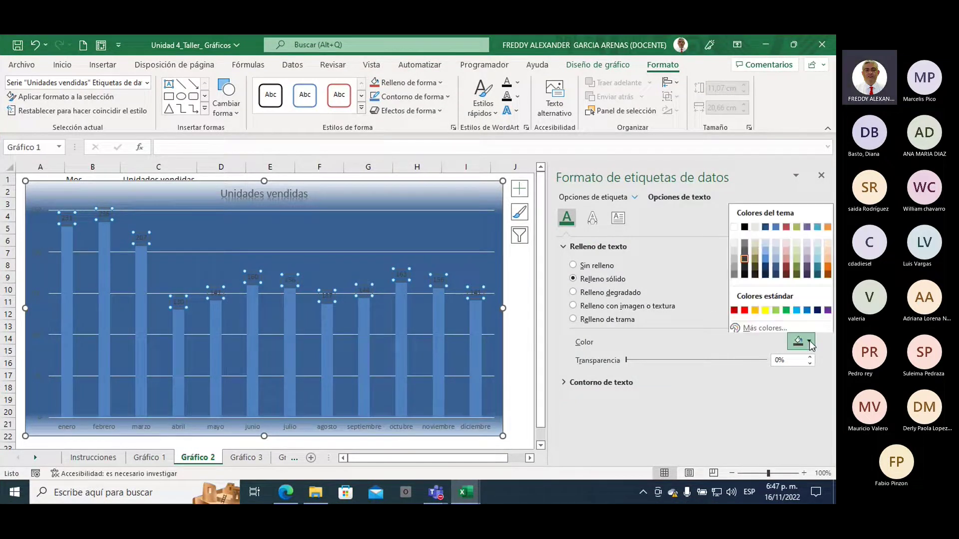
click(755, 308)
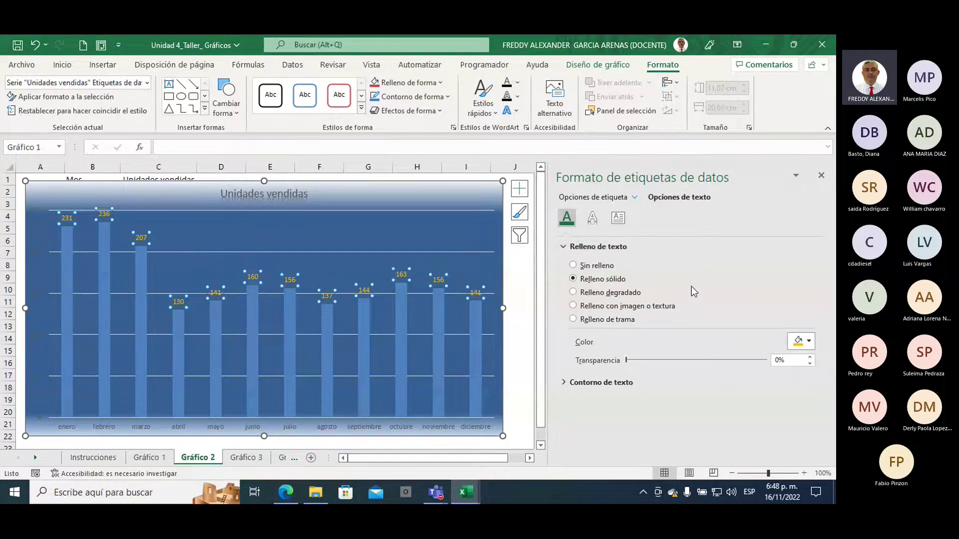
click(810, 342)
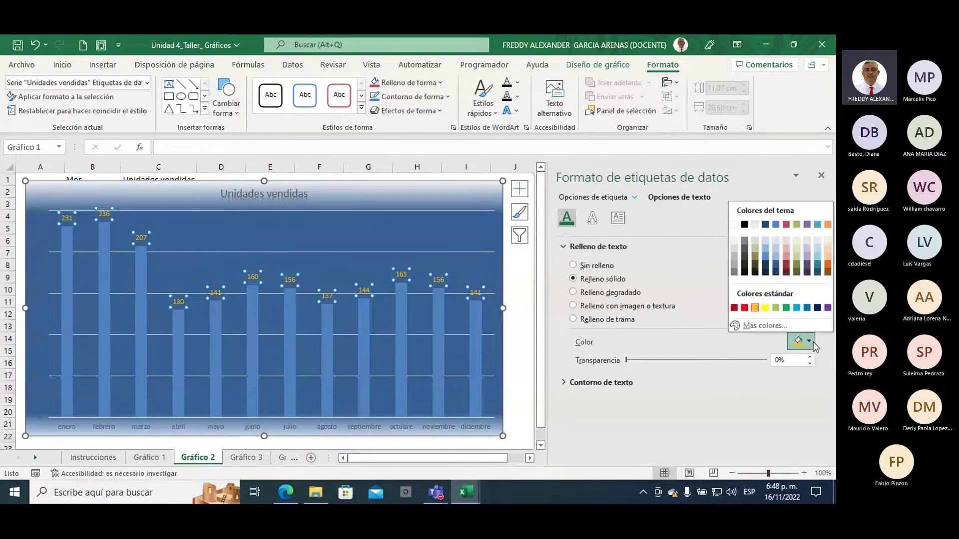
click(734, 249)
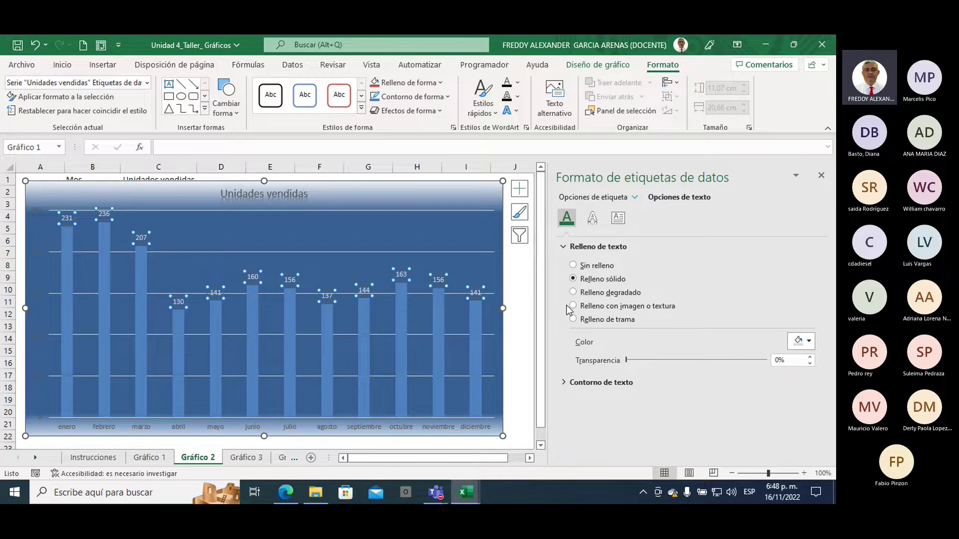
- Set the vertical axis numbers' text fill to standard yellow
click(37, 211)
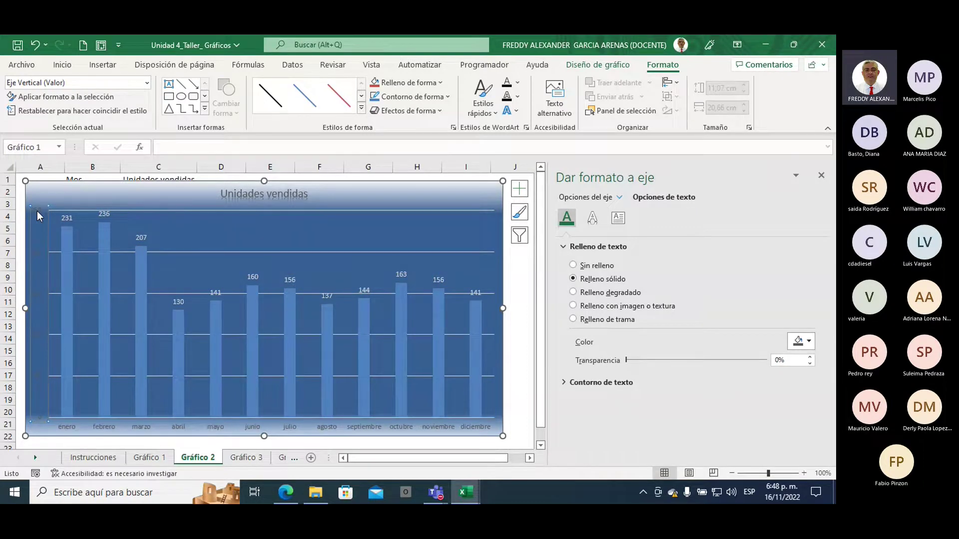
click(810, 341)
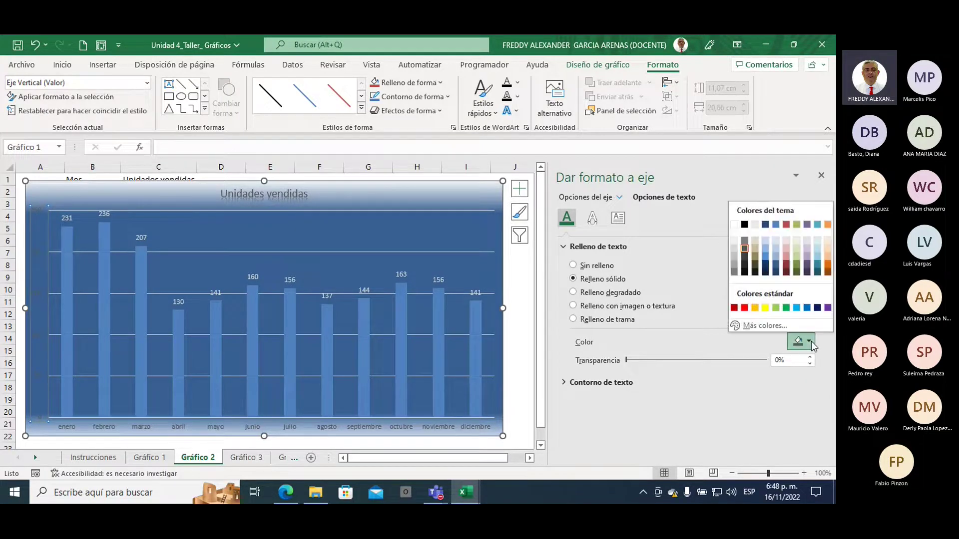
click(765, 308)
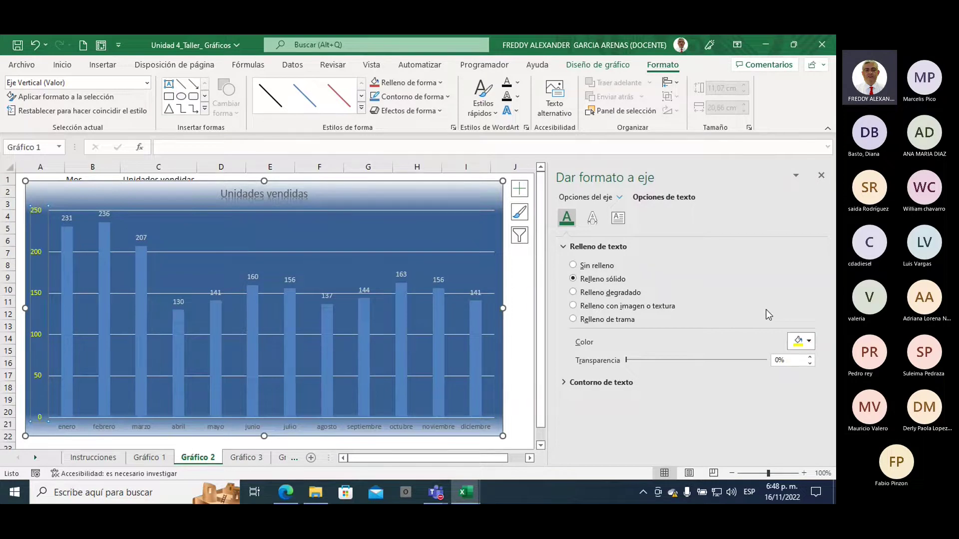
click(810, 341)
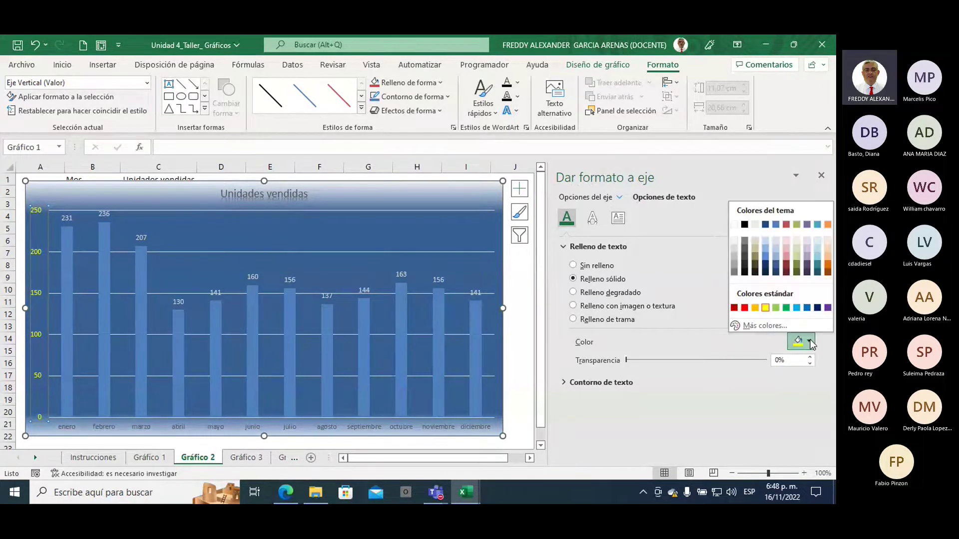
click(811, 340)
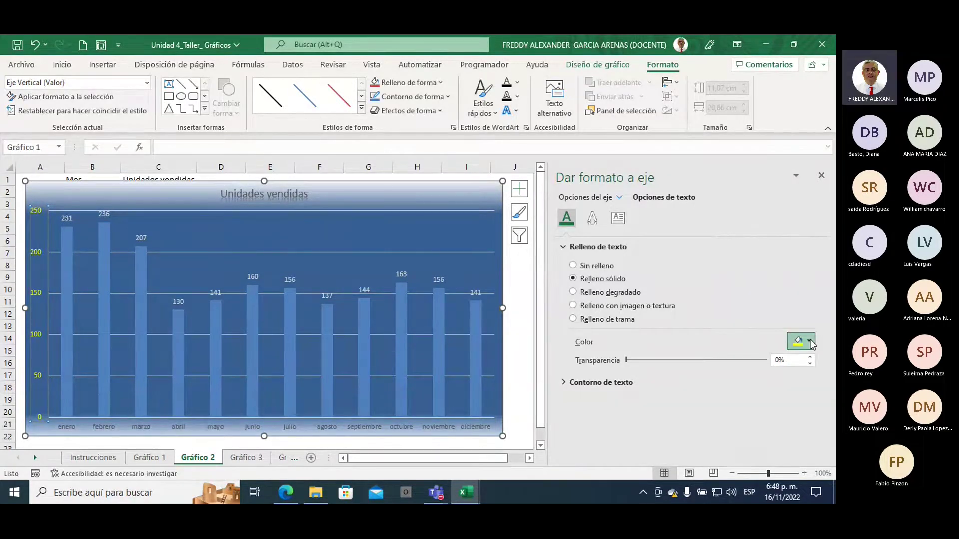
- Recolor the month names on the horizontal axis, trying standard yellow before choosing standard red
click(434, 432)
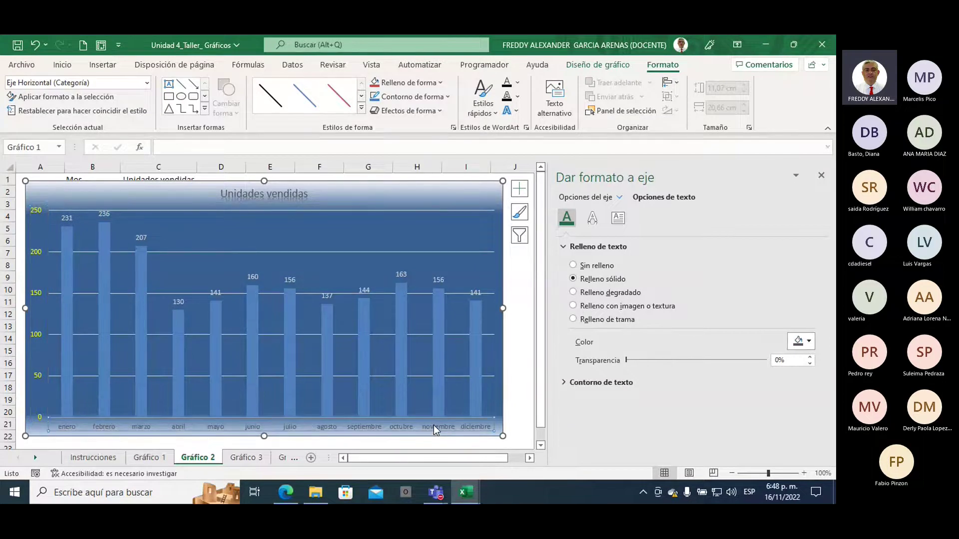
click(808, 341)
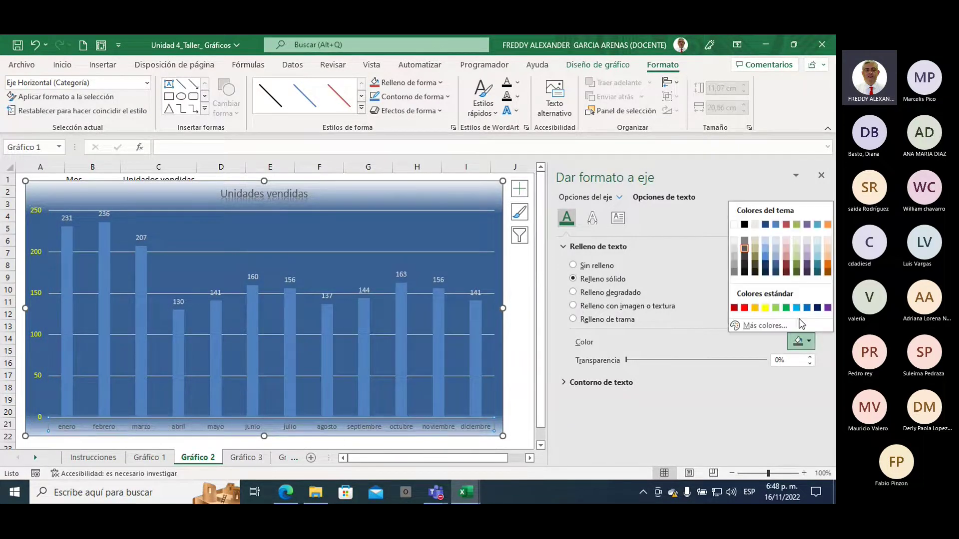
click(764, 308)
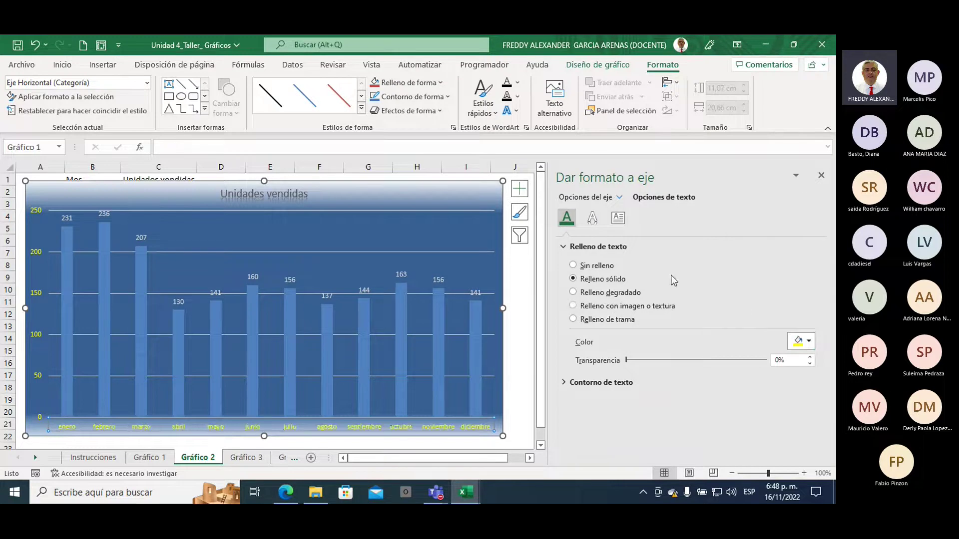
click(809, 341)
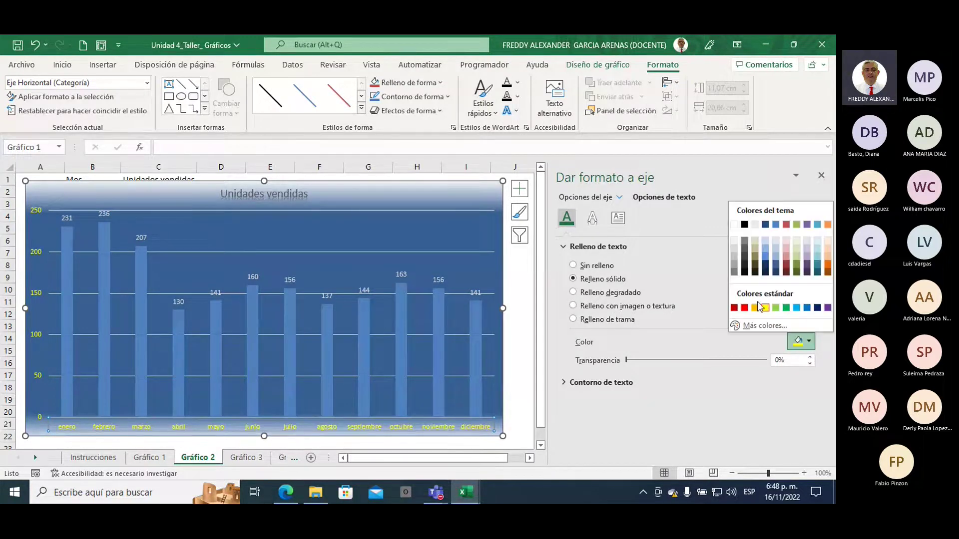
click(744, 308)
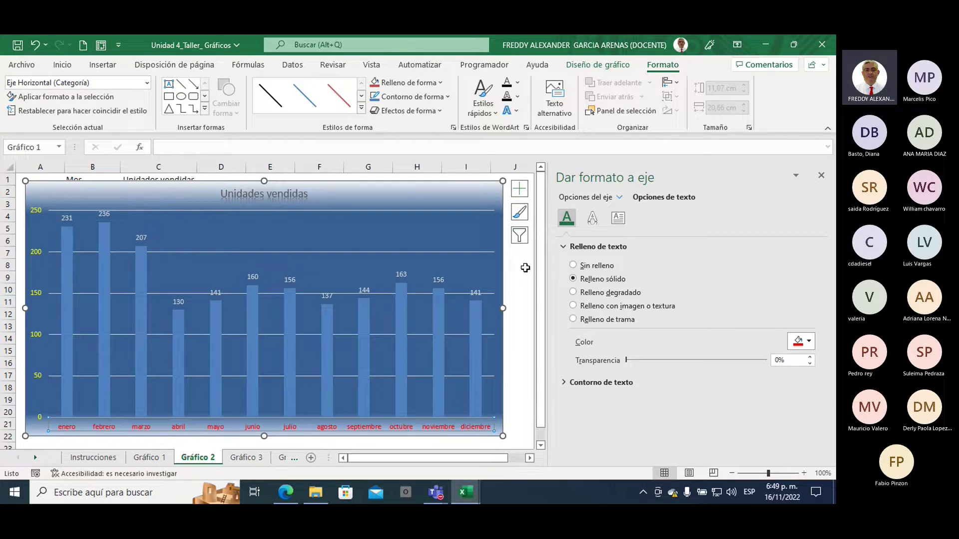
click(439, 303)
click(439, 304)
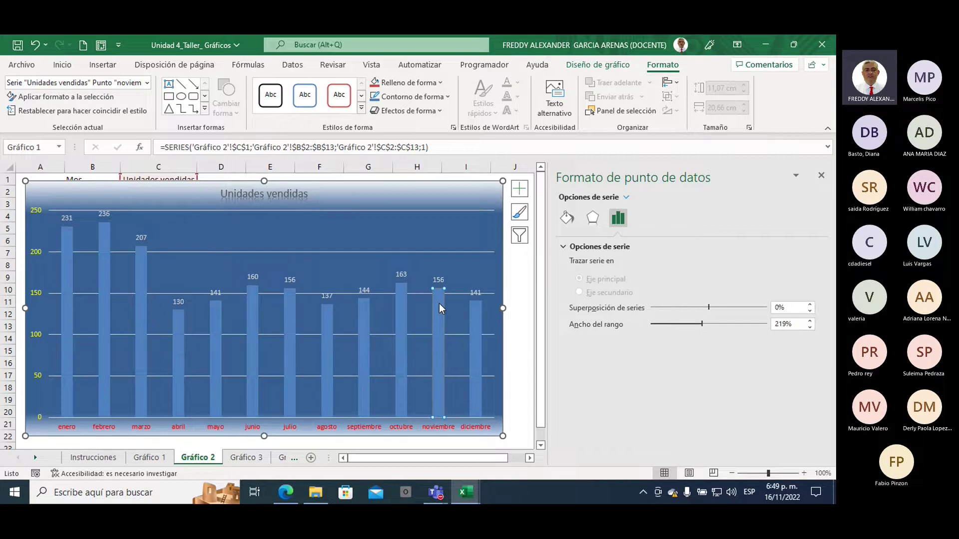
click(523, 270)
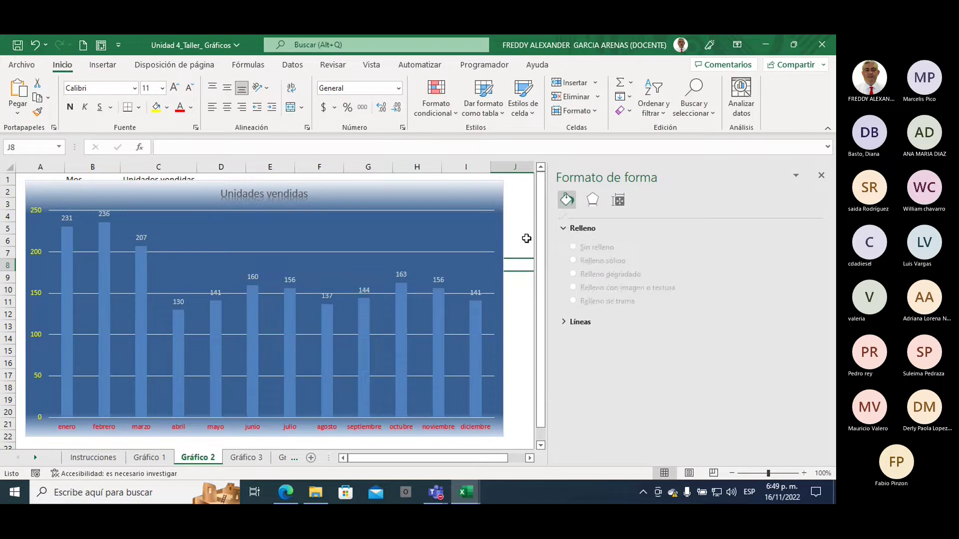
- Select the whole column series, outline the Formato de serie de datos heading and the Opciones de serie controls in red, and clear the annotation
click(407, 290)
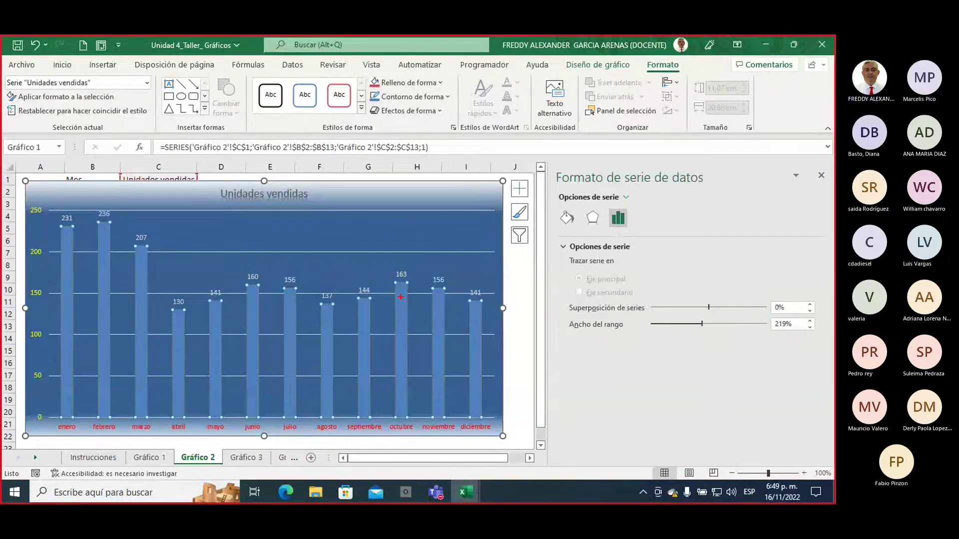
mouse_move(559, 187)
mouse_down()
mouse_move(717, 178)
mouse_move(563, 167)
mouse_move(556, 190)
mouse_up()
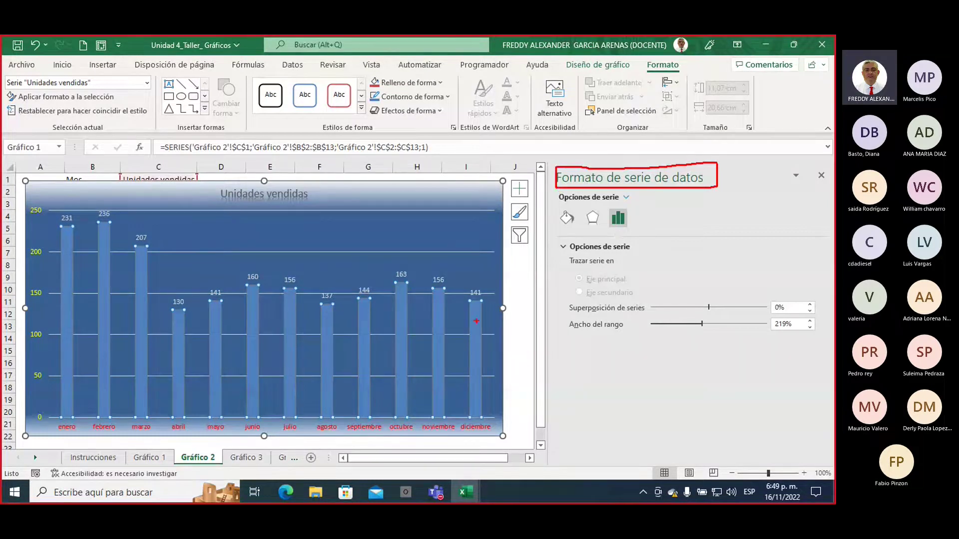
mouse_move(761, 191)
mouse_down()
mouse_move(700, 214)
mouse_move(545, 198)
mouse_move(595, 207)
mouse_move(617, 232)
mouse_move(640, 223)
mouse_move(635, 216)
mouse_up()
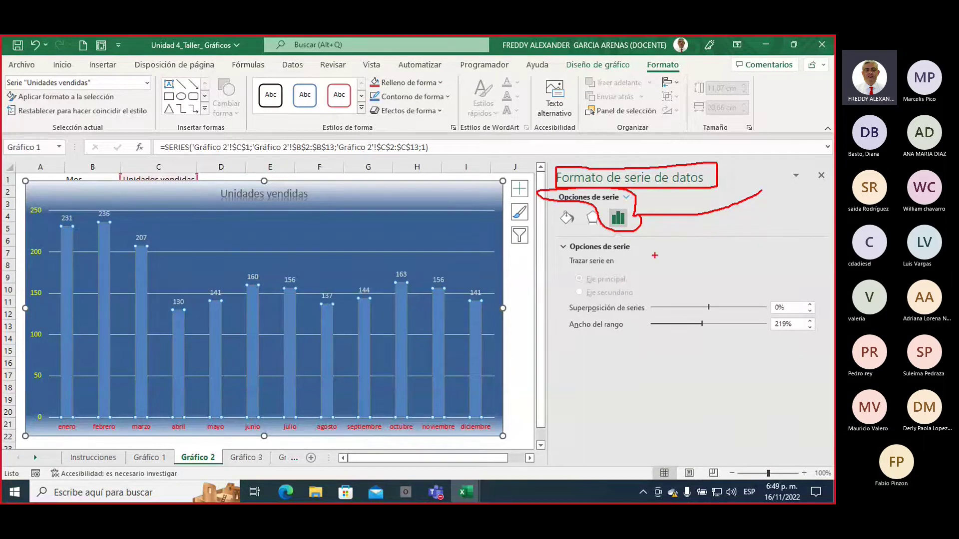
key(Escape)
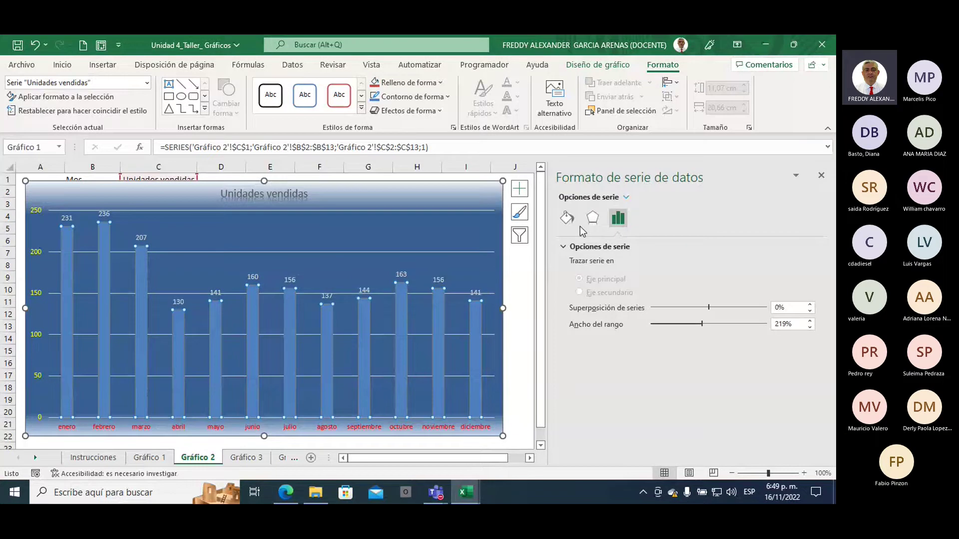
- Vary the fill colors between points (Variar colores entre puntos) for the Unidades vendidas series and select only the julio column
click(567, 220)
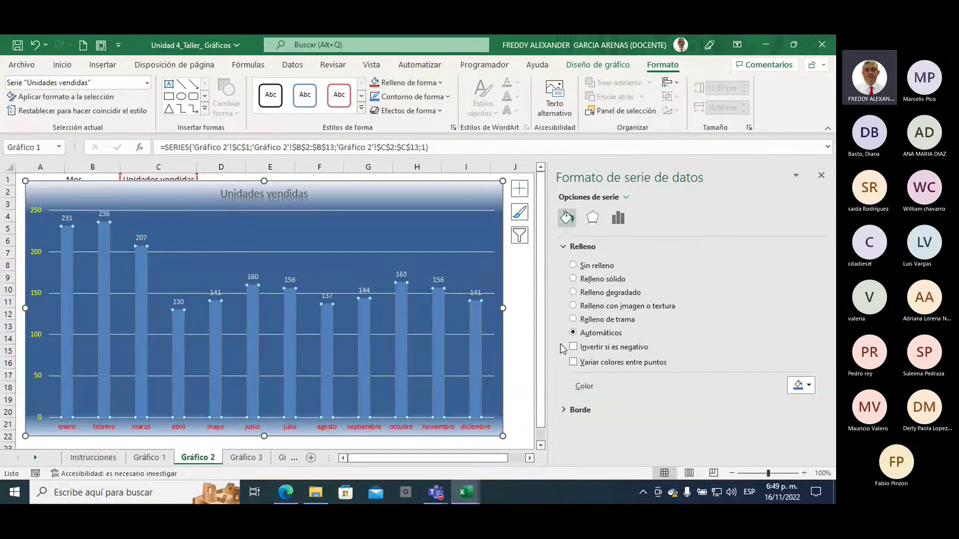
click(574, 363)
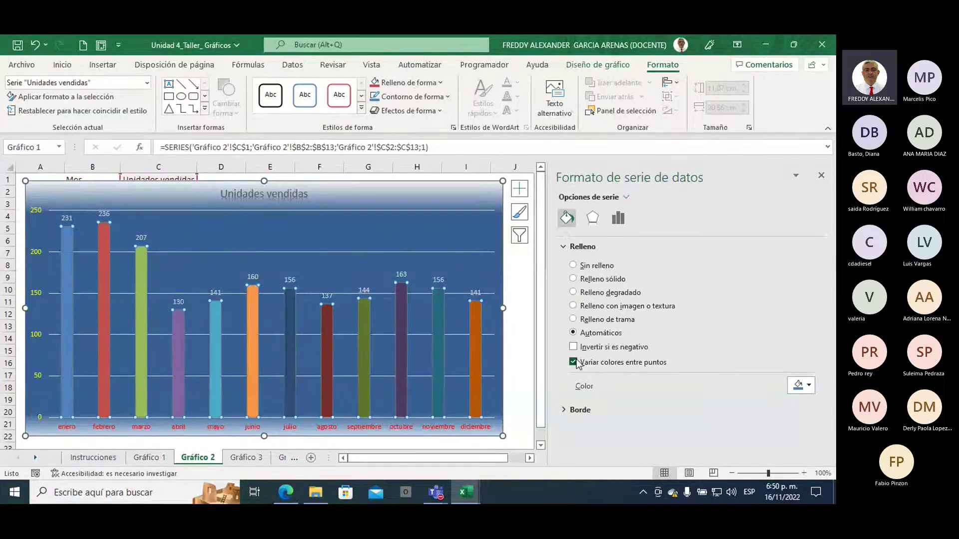
click(290, 326)
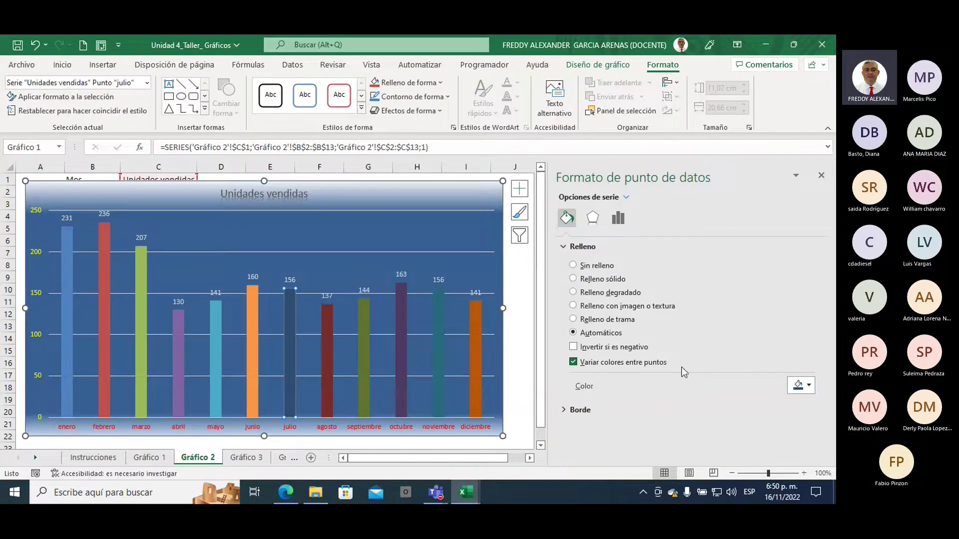
- Fill the julio column with standard green and the enero column with dark olive green, trying two orange shades on enero first
click(808, 386)
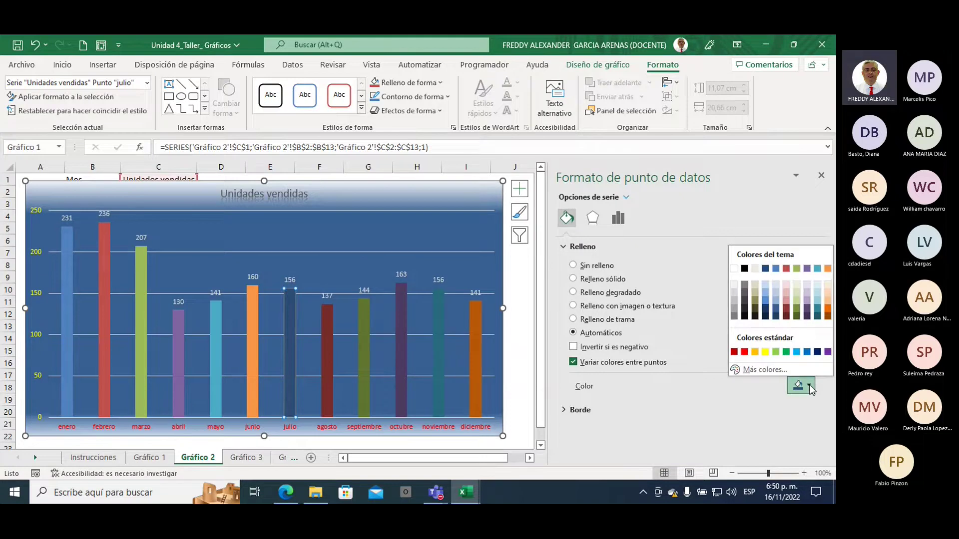
click(786, 353)
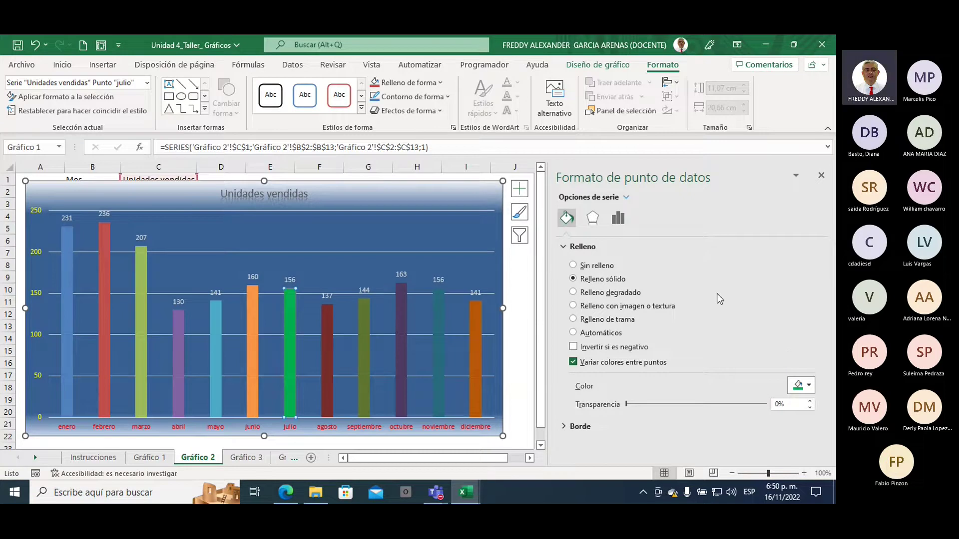
click(63, 289)
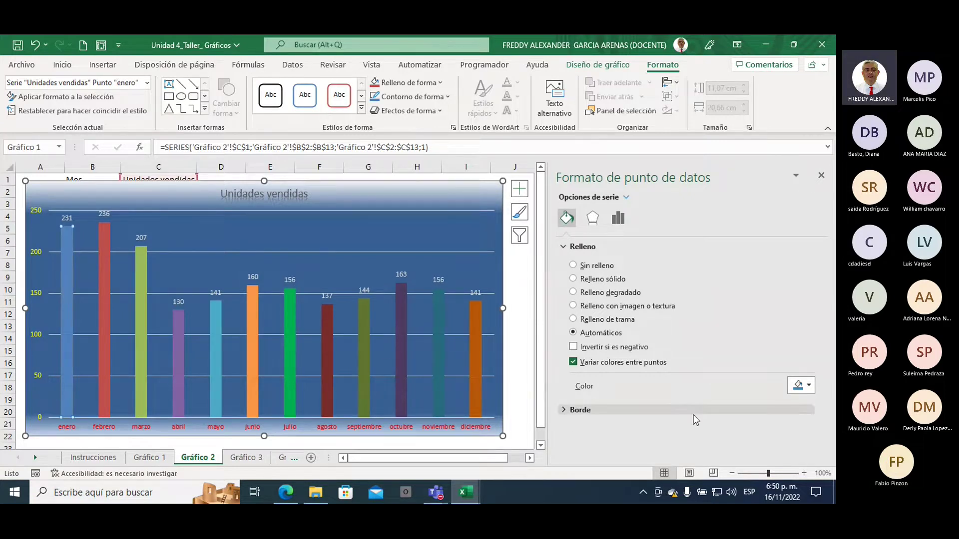
click(804, 387)
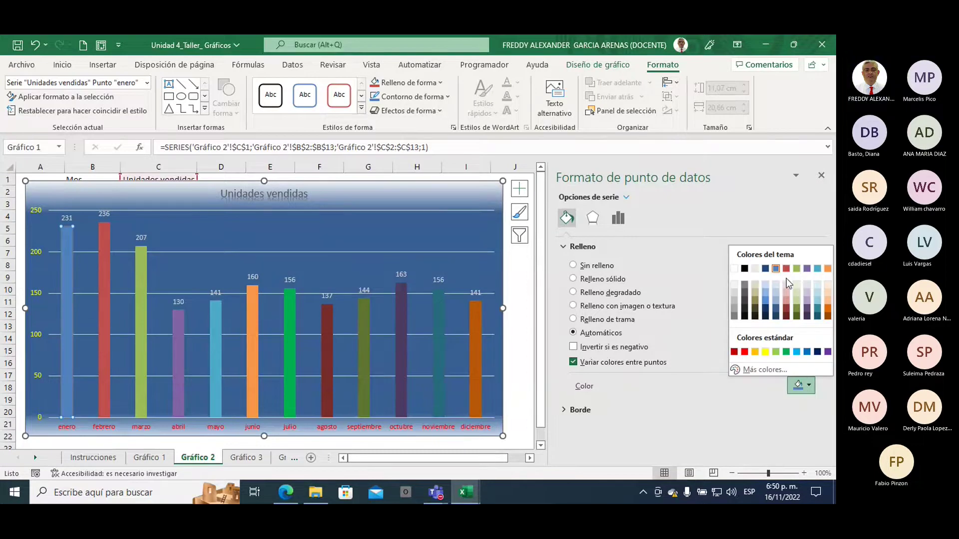
click(825, 270)
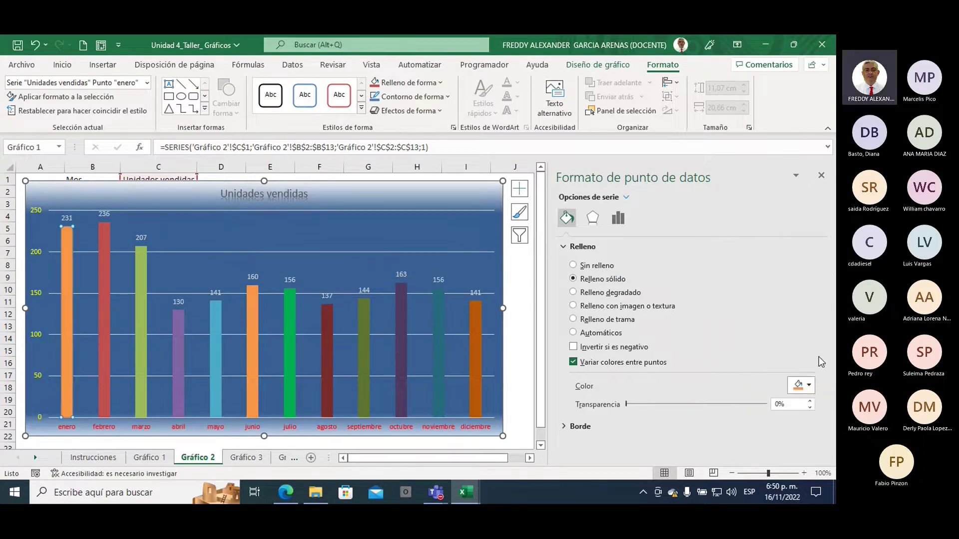
click(802, 387)
click(827, 310)
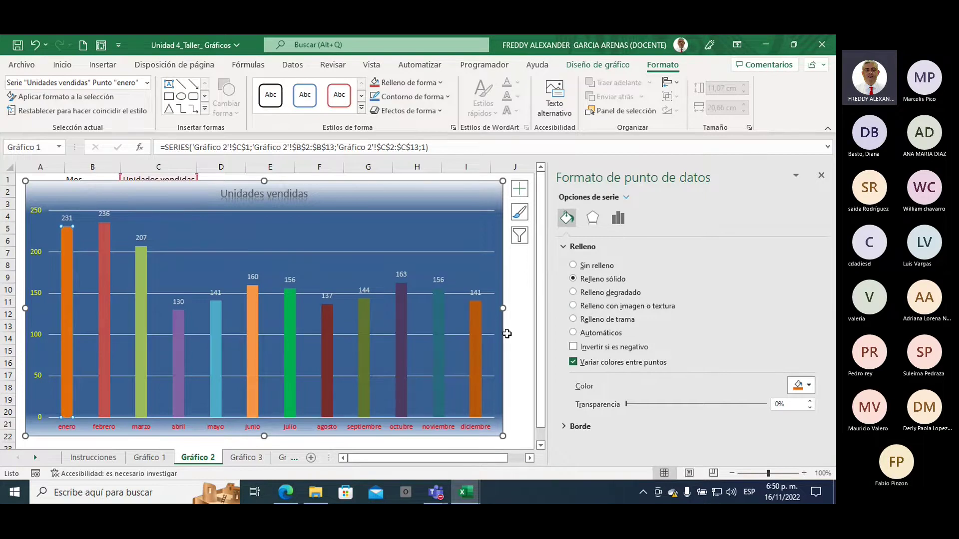
click(802, 387)
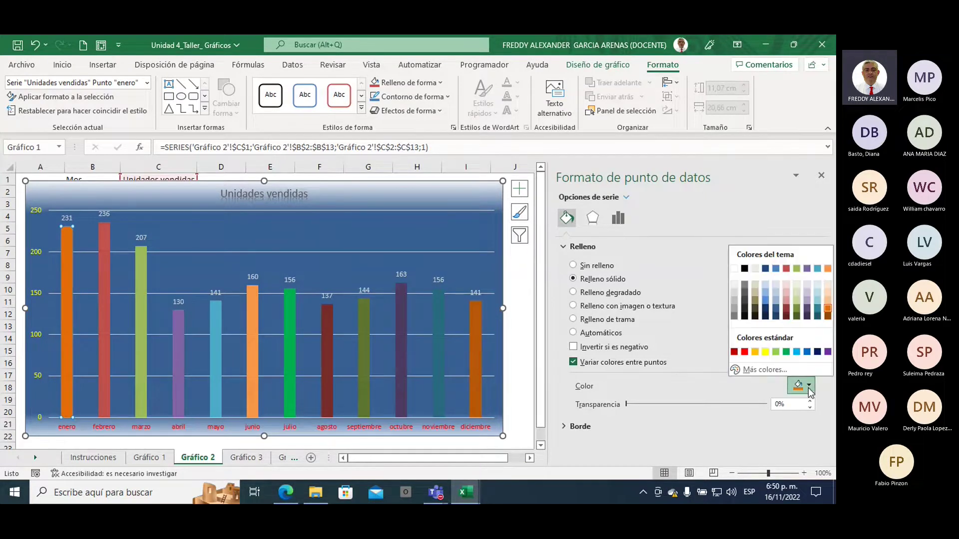
click(797, 316)
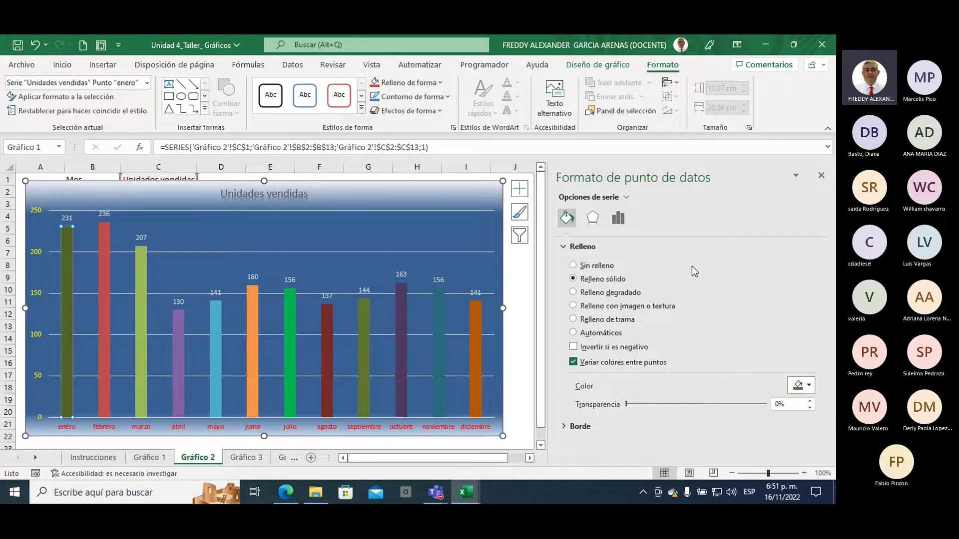
- Select the chart's major horizontal gridlines and try different line transparencies, starting with 80%
click(481, 210)
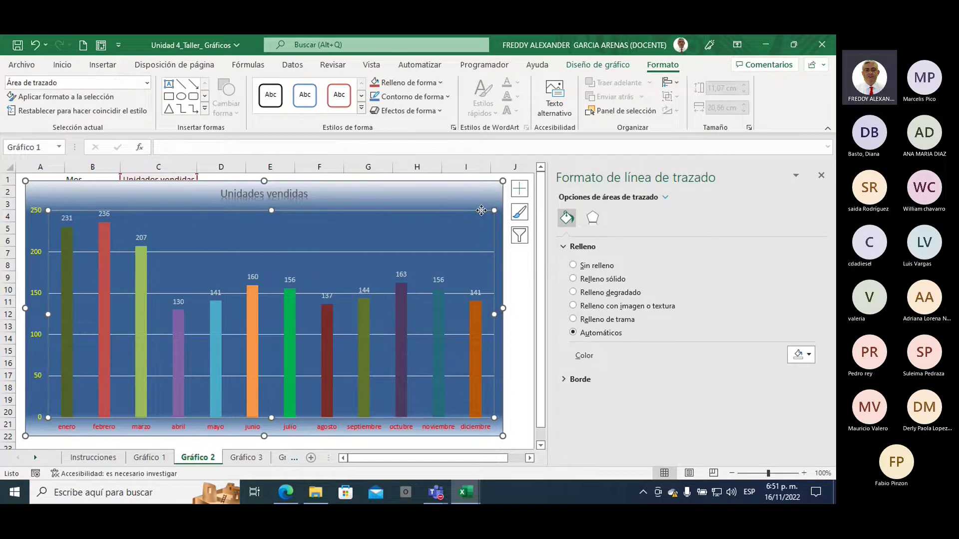
click(483, 252)
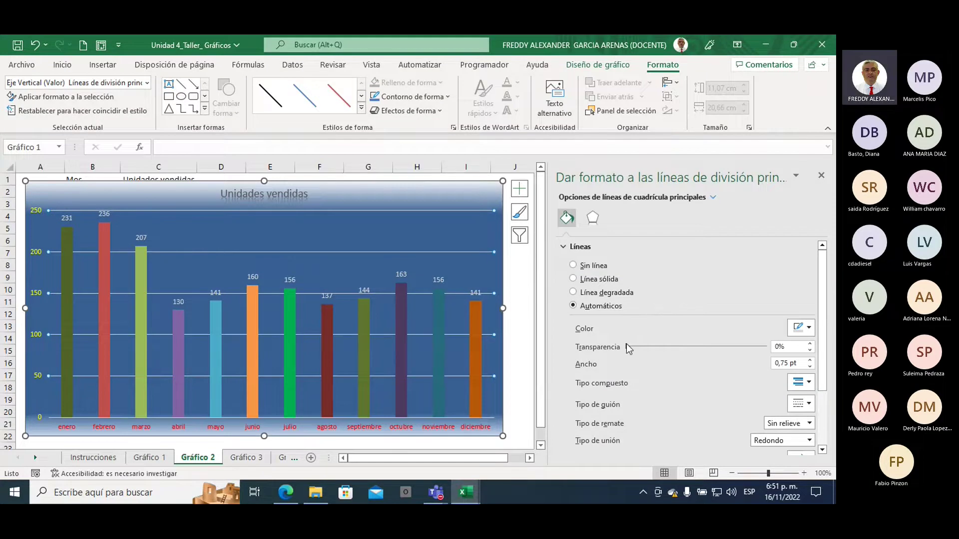
drag(628, 346, 741, 346)
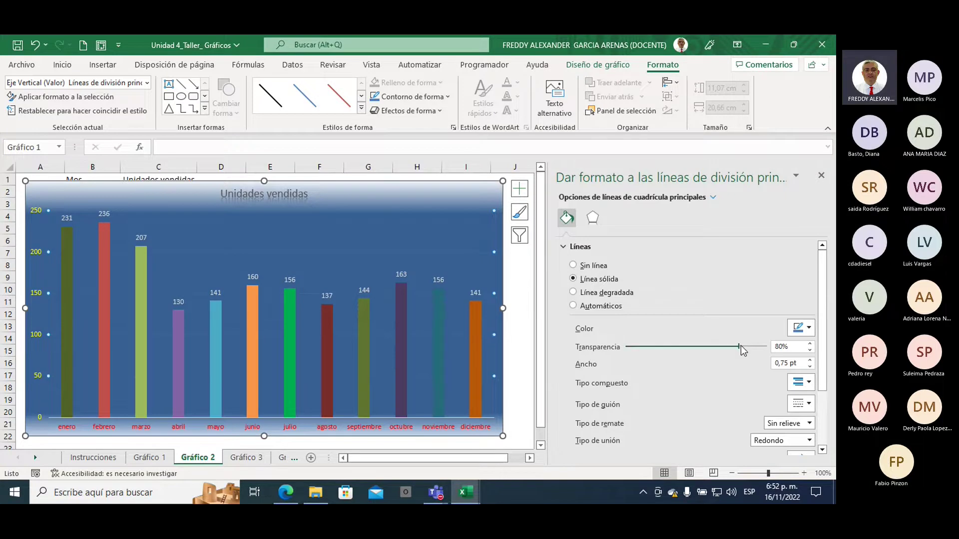
drag(741, 345, 666, 348)
drag(675, 344, 682, 340)
- Try the gridlines with no line, switch them to a solid line with 22% transparency, and deselect the chart
click(573, 265)
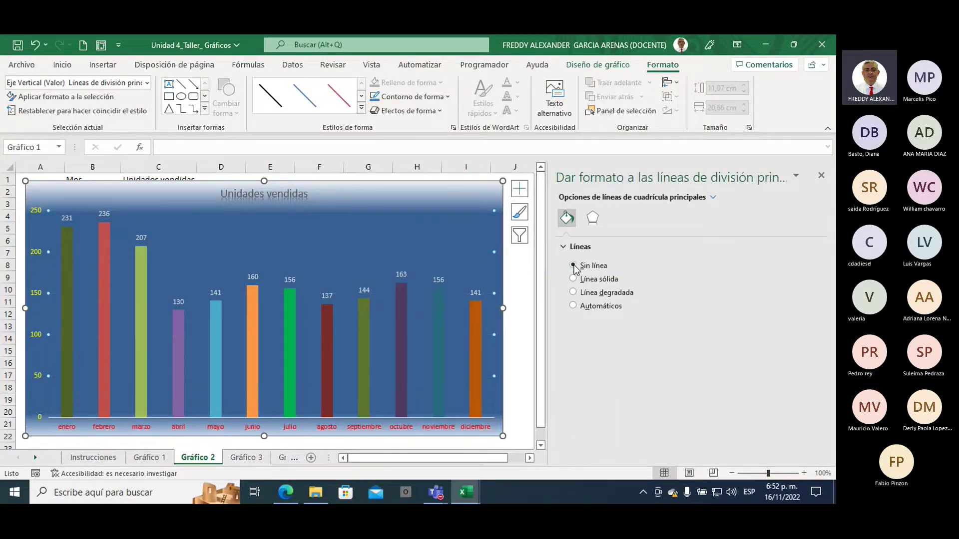
click(574, 279)
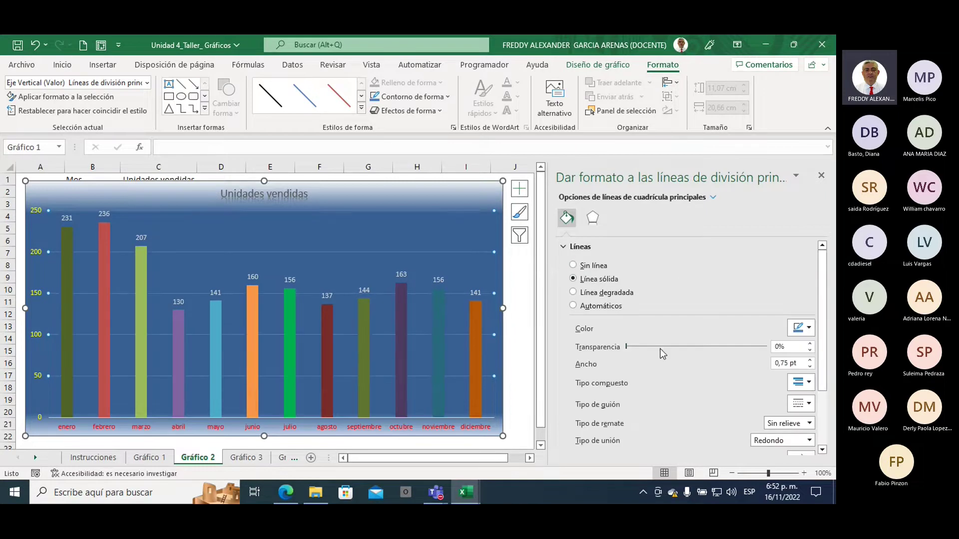
drag(626, 346, 657, 346)
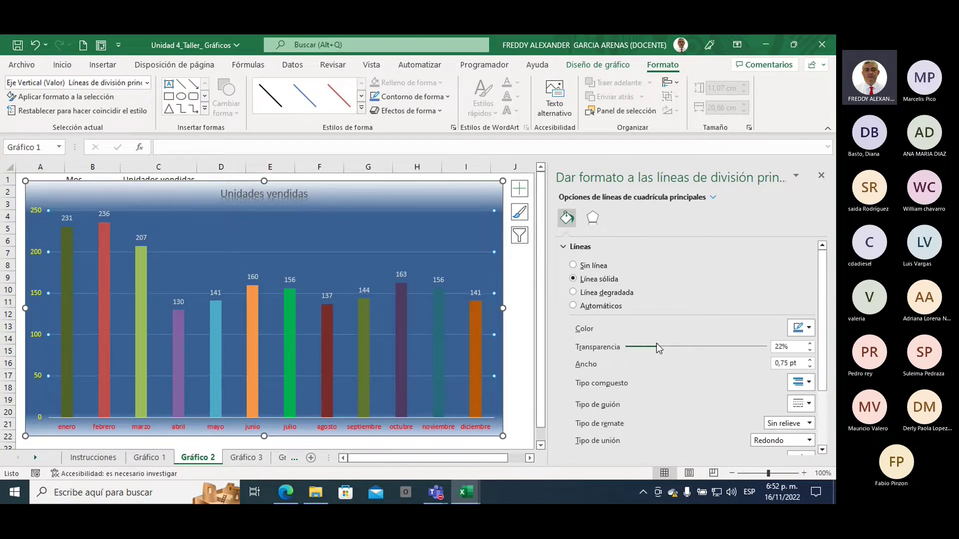
click(520, 266)
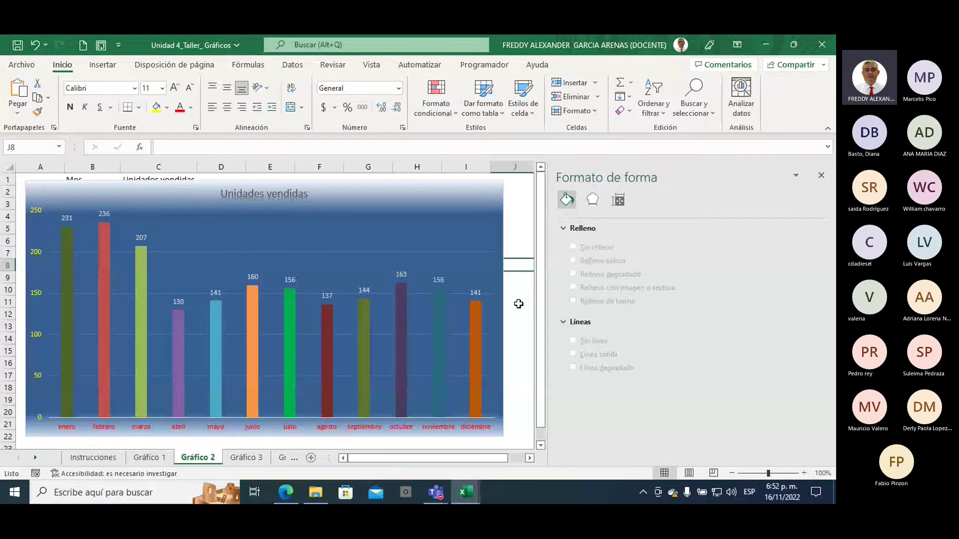
- Give the chart title Unidades vendidas a solid fill, trying standard orange before choosing standard light blue
click(295, 193)
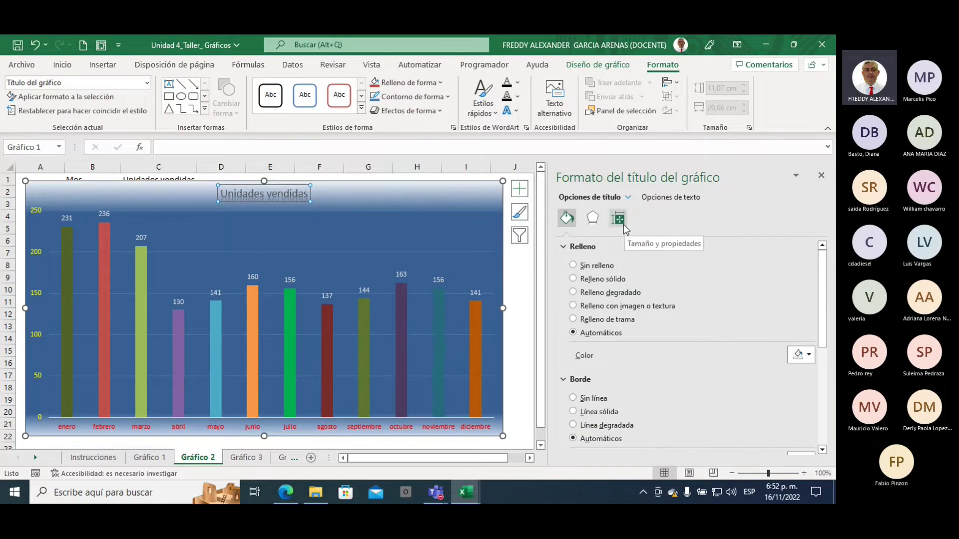
click(574, 279)
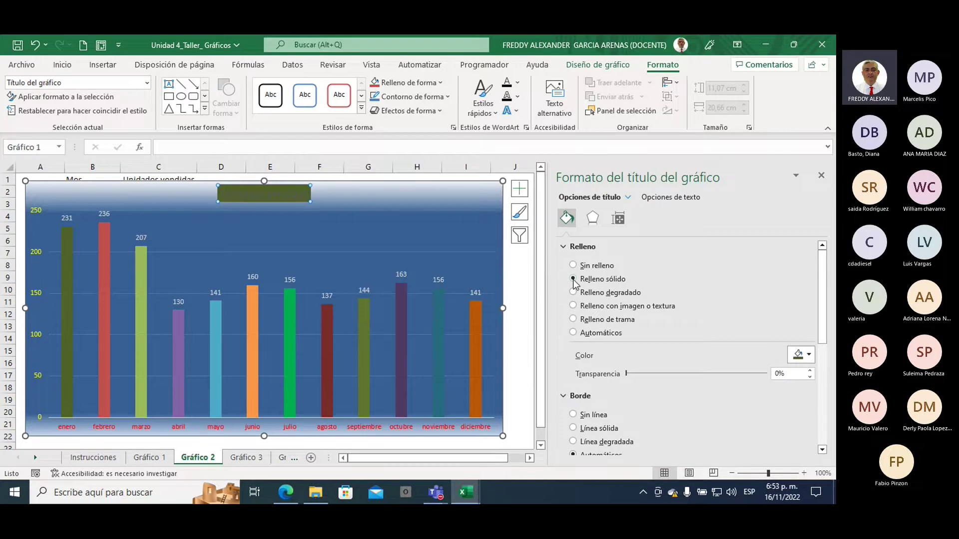
click(809, 356)
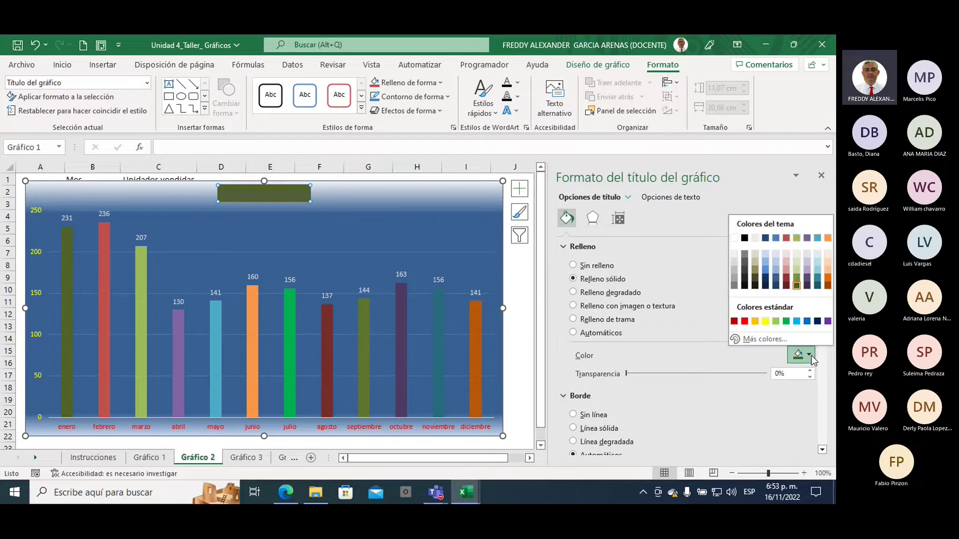
click(755, 321)
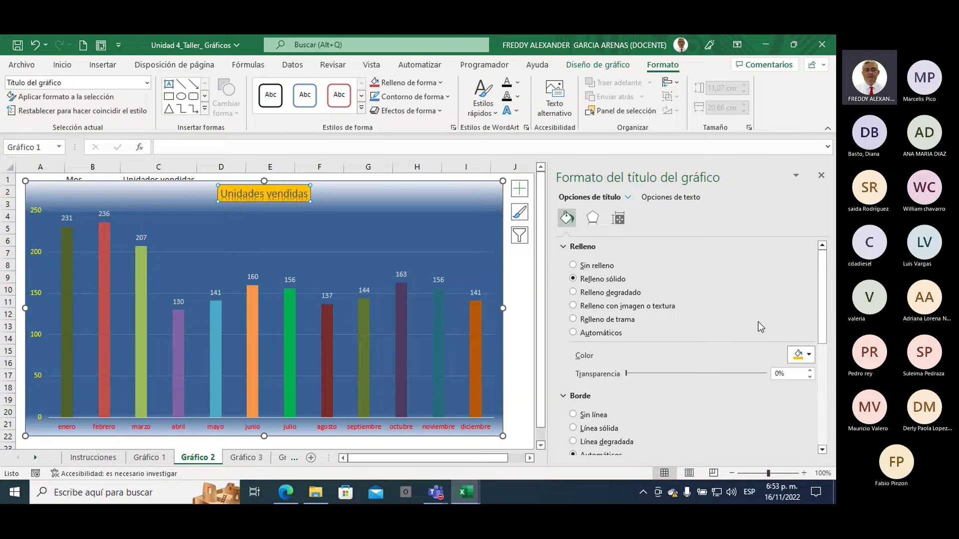
click(808, 355)
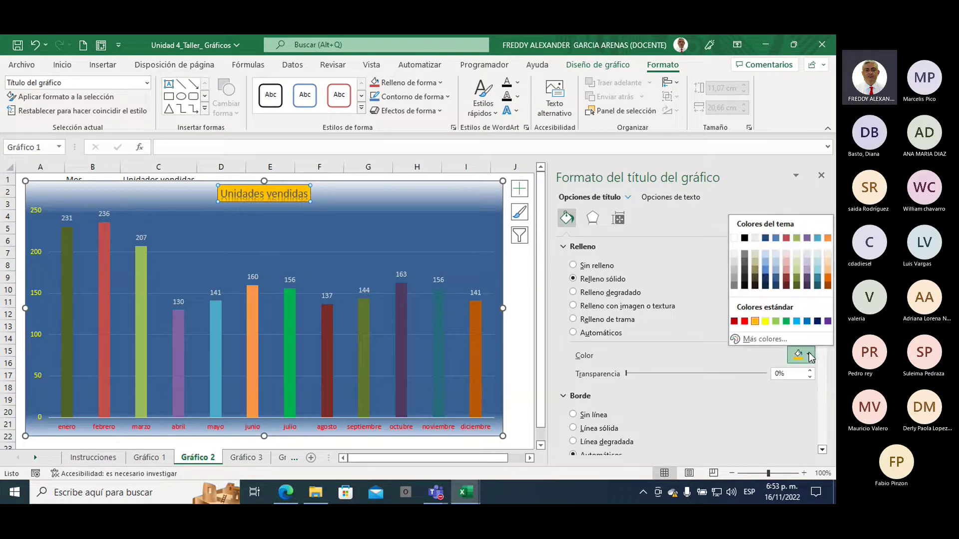
click(797, 321)
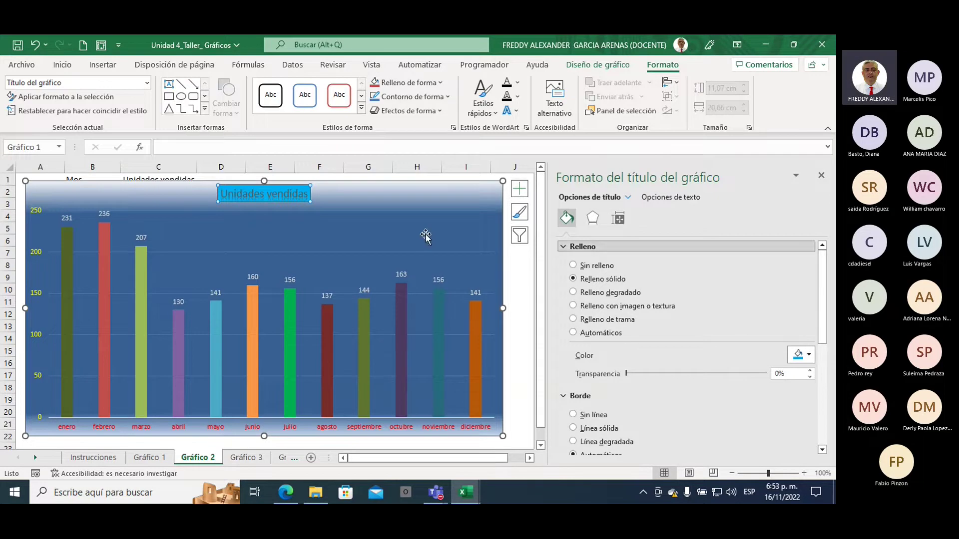
- Recolor the chart title's text fill, trying a mid-light gray before choosing the lightest white shade
click(664, 197)
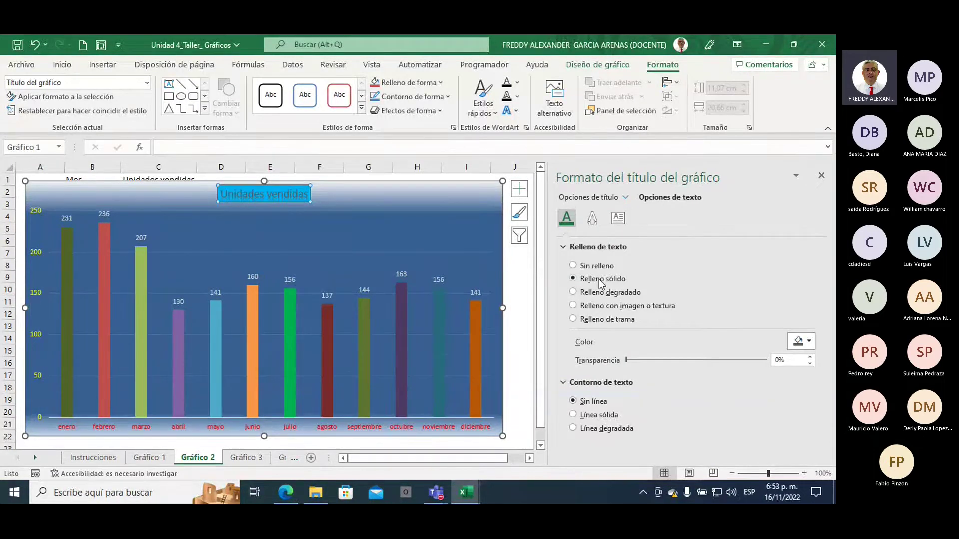
click(809, 342)
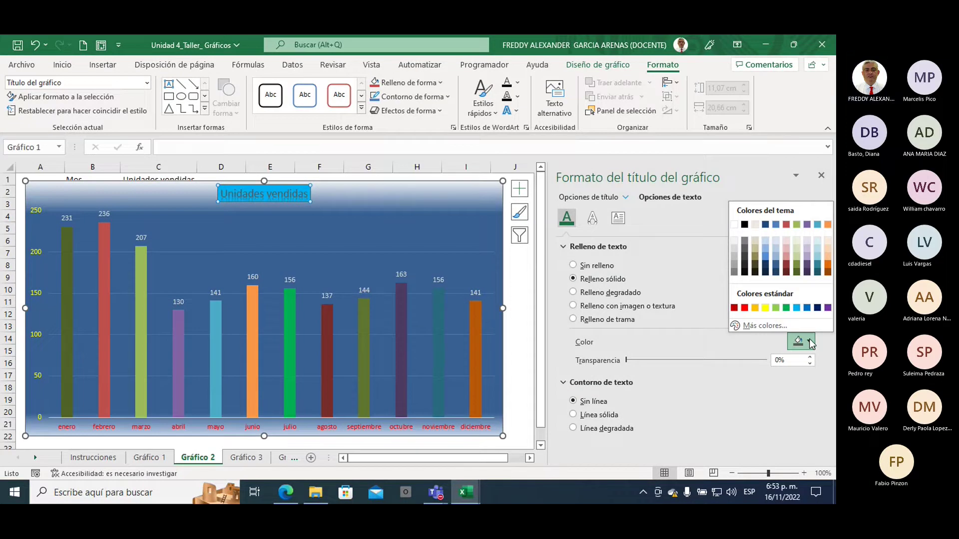
click(734, 255)
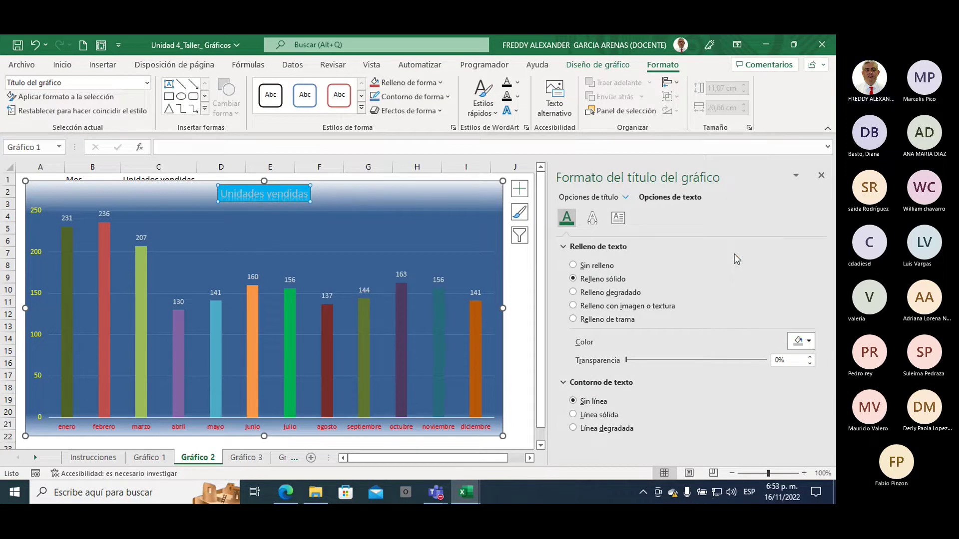
click(809, 342)
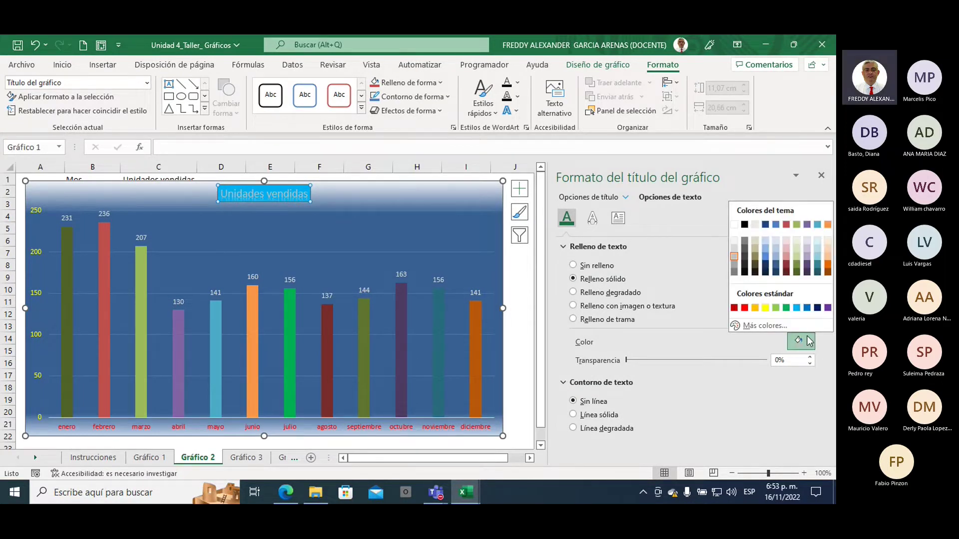
click(733, 242)
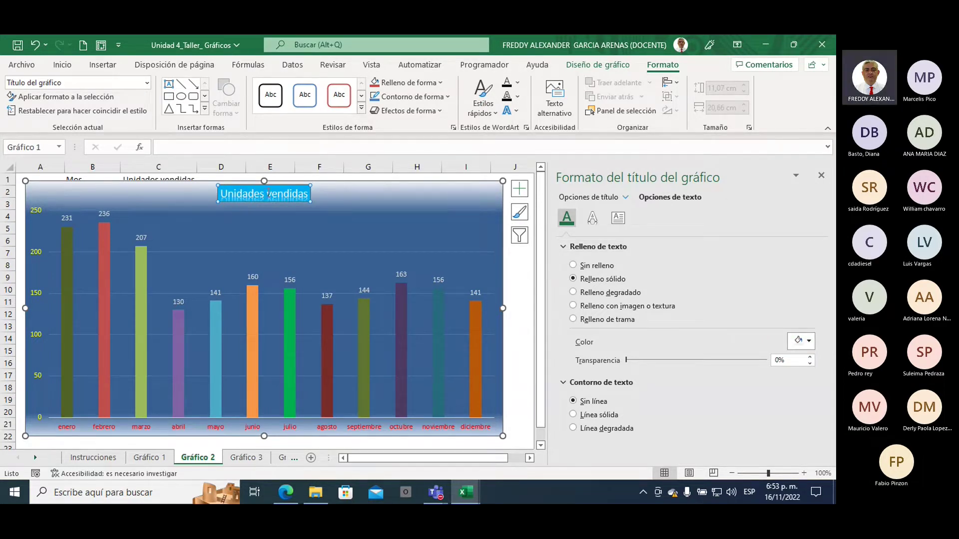
- Bring up the chart area's format options, close the formatting pane, and move the chart beside the Mes and Unidades vendidas table
click(320, 236)
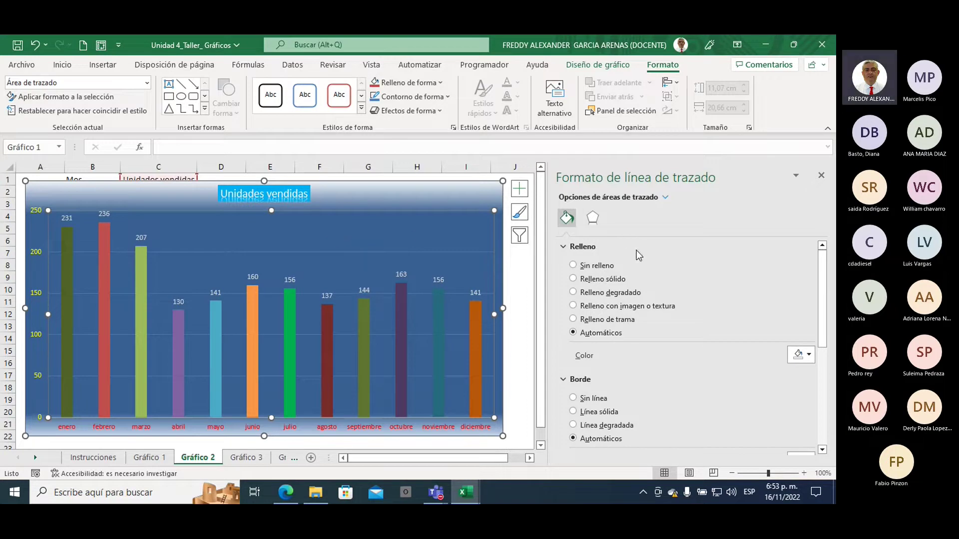
right_click(478, 194)
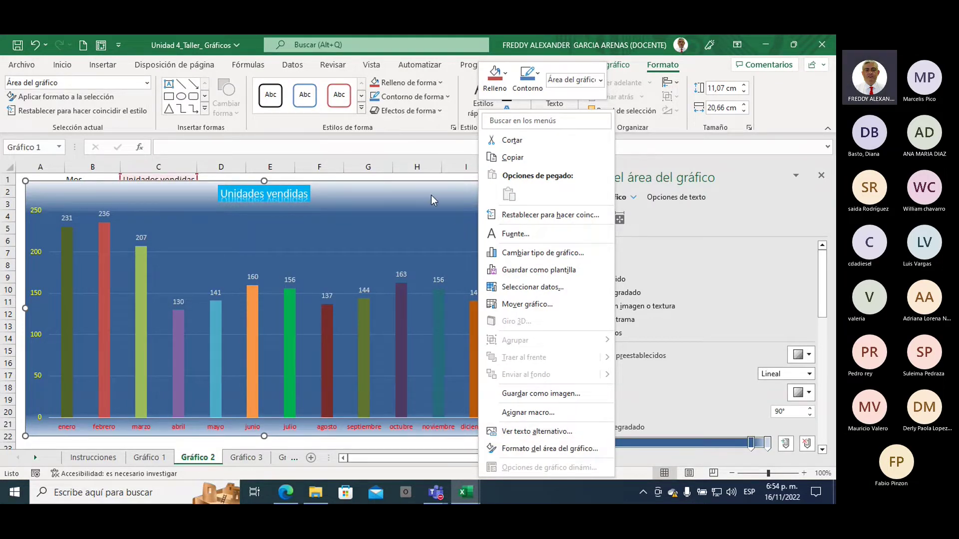
click(550, 449)
click(821, 175)
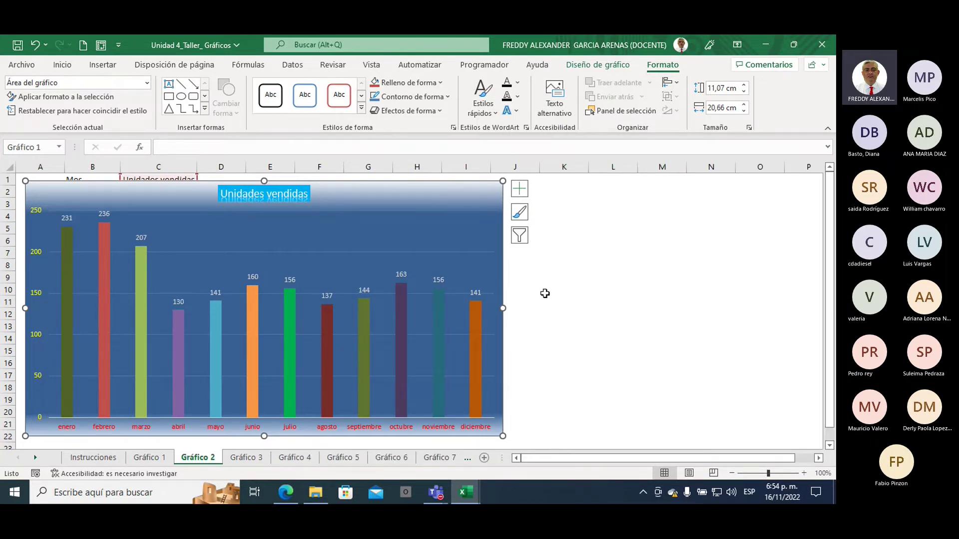
mouse_move(355, 188)
mouse_down()
mouse_move(419, 212)
mouse_move(561, 207)
mouse_move(556, 186)
mouse_up()
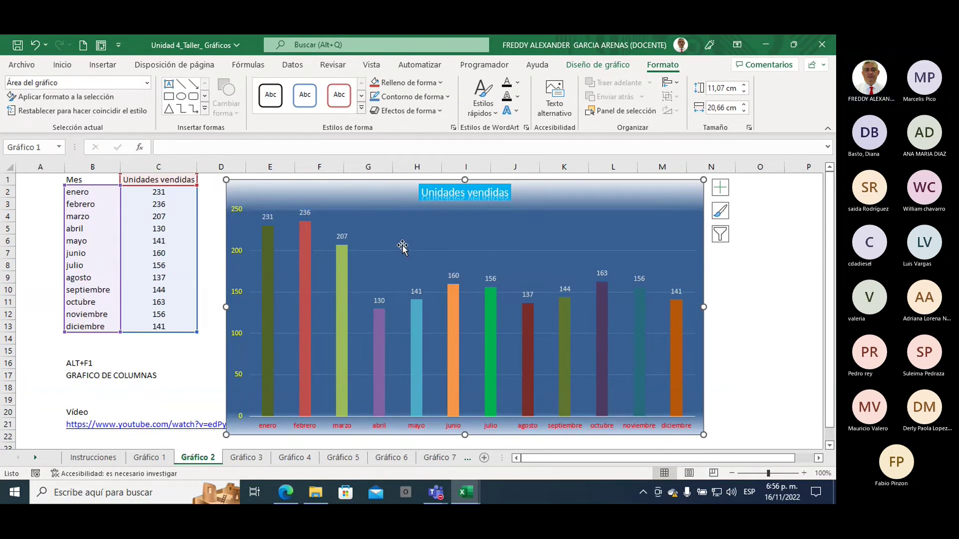
click(191, 368)
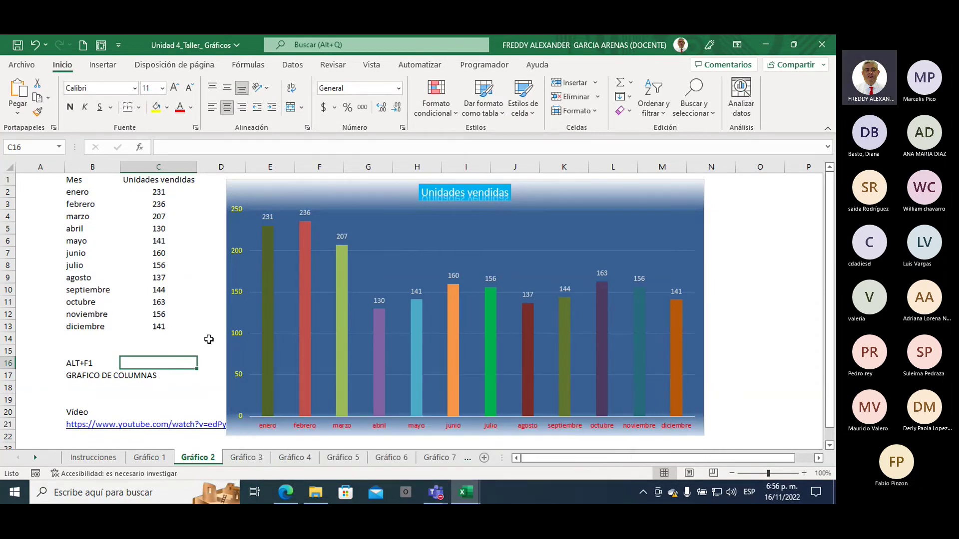
click(208, 303)
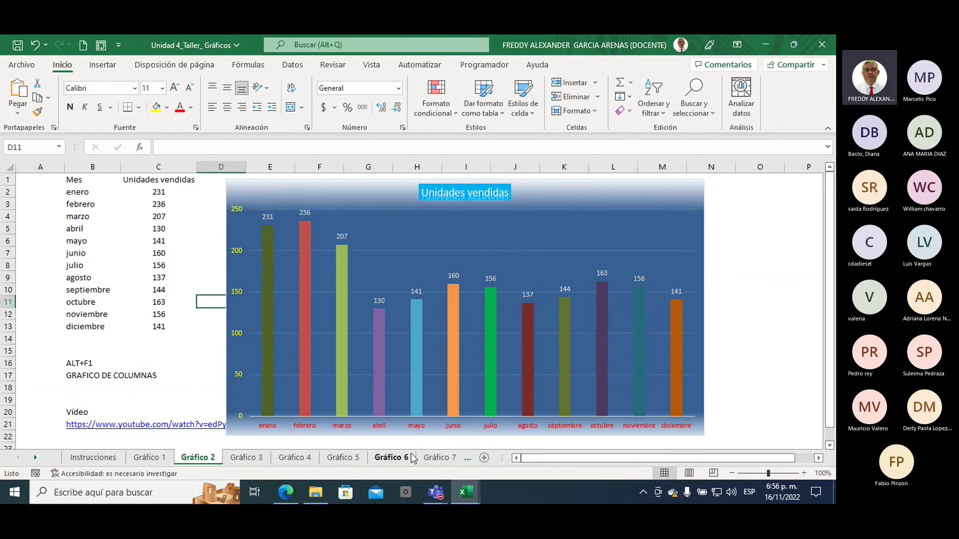
- Move the chart out to column M to expose the ALT+F1 note and video link, then bring it back to start at column F
mouse_move(434, 493)
drag(238, 190, 652, 188)
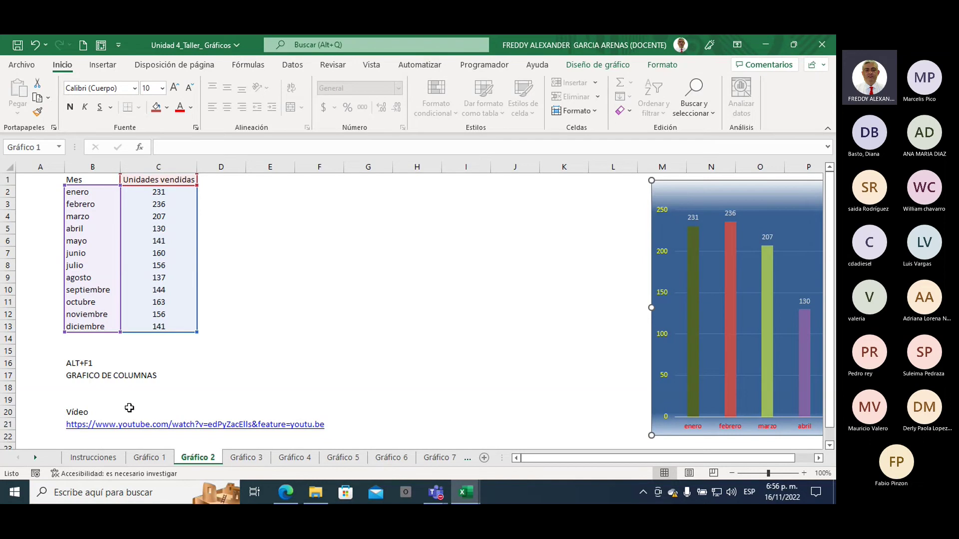
click(80, 364)
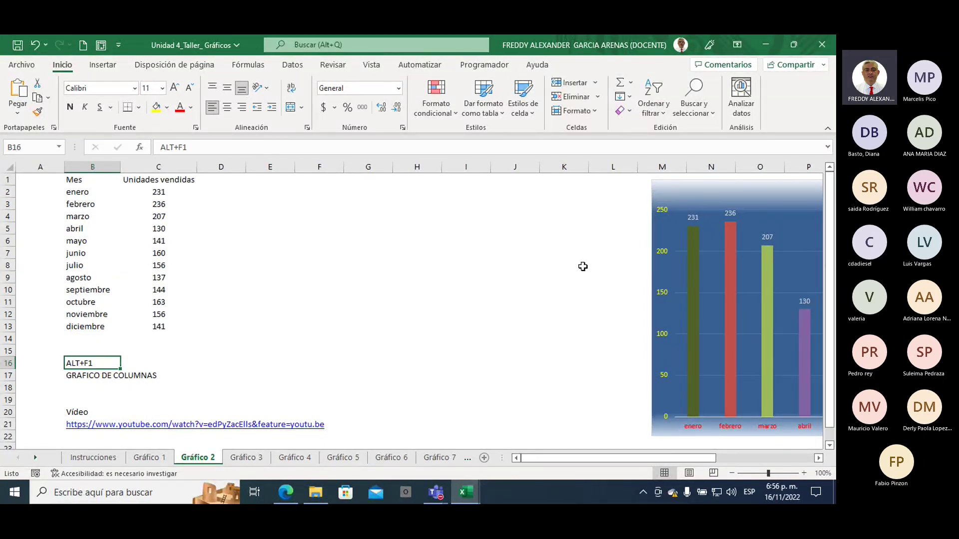
drag(715, 186, 362, 183)
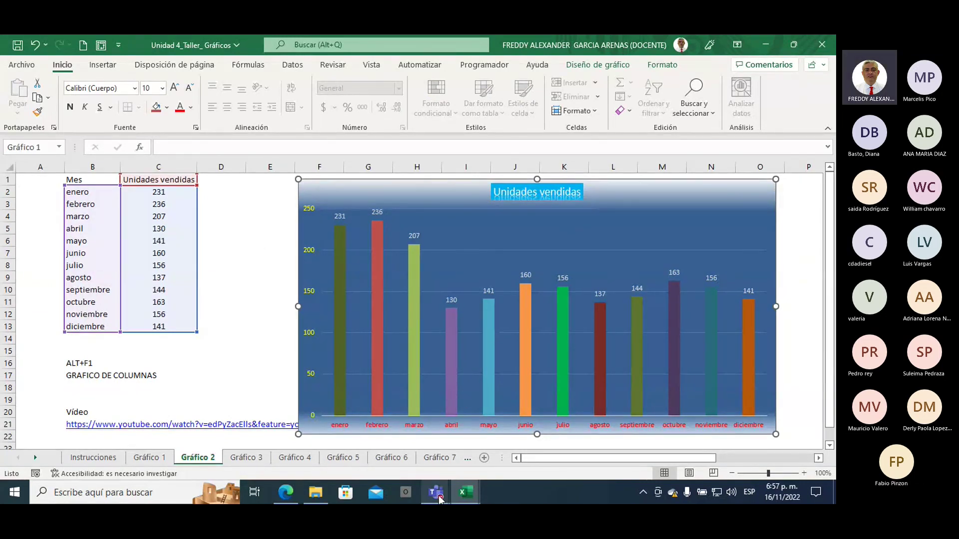
- Switch to the Microsoft Teams meeting window and show its additional meeting options
click(420, 448)
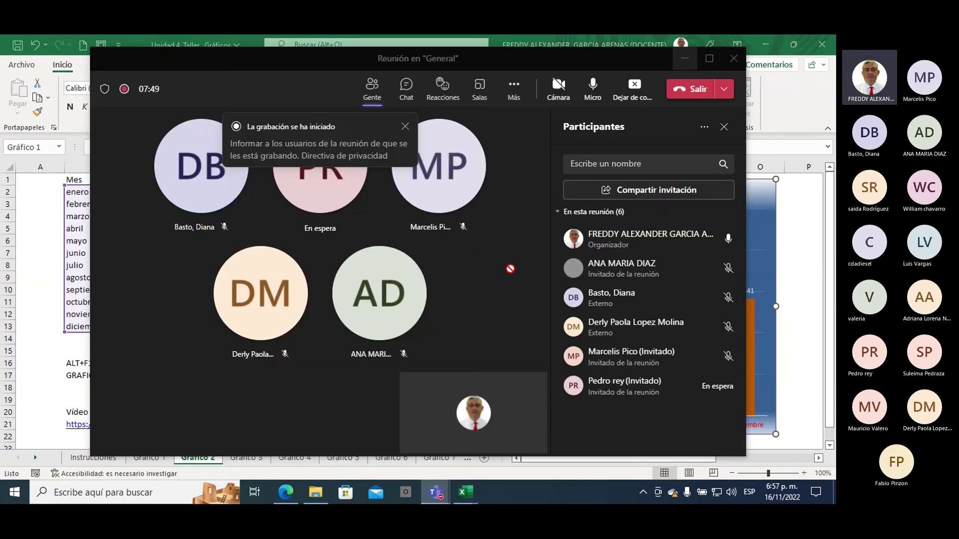
click(514, 97)
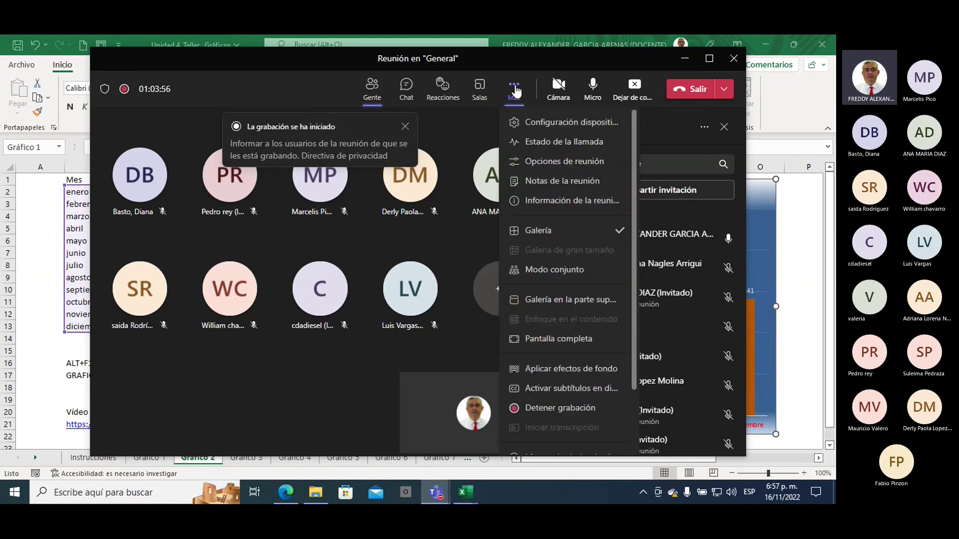